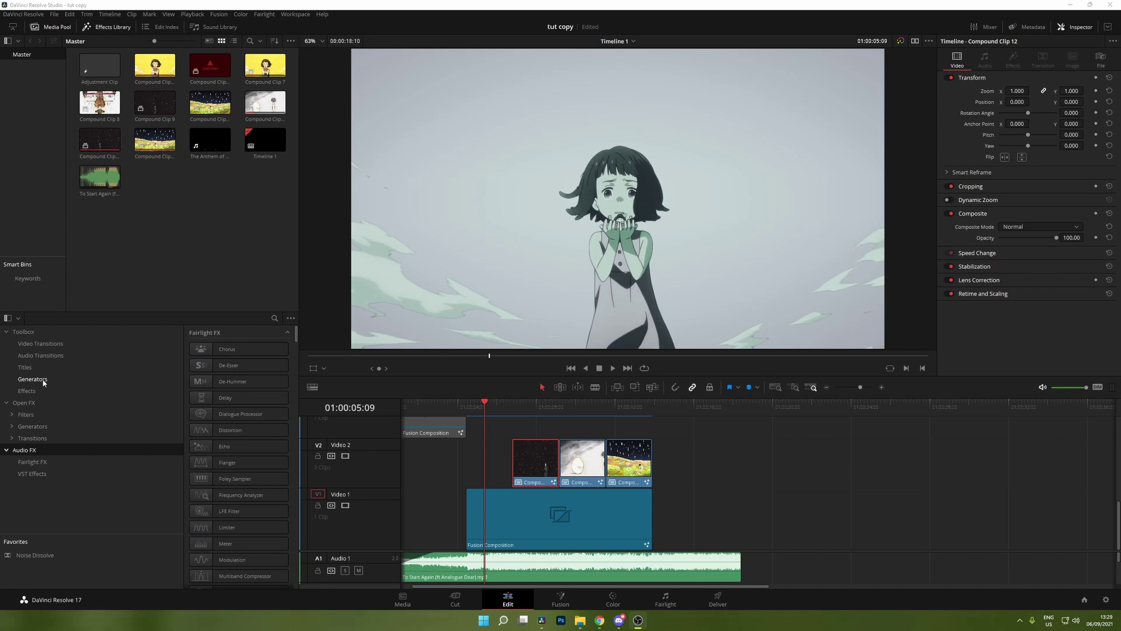
Preview the transition on the timeline and open the first compound clip on Video 2 in the Fusion page
{"action": "left_click_drag", "start_coordinate": [525, 409], "coordinate": [624, 413]}
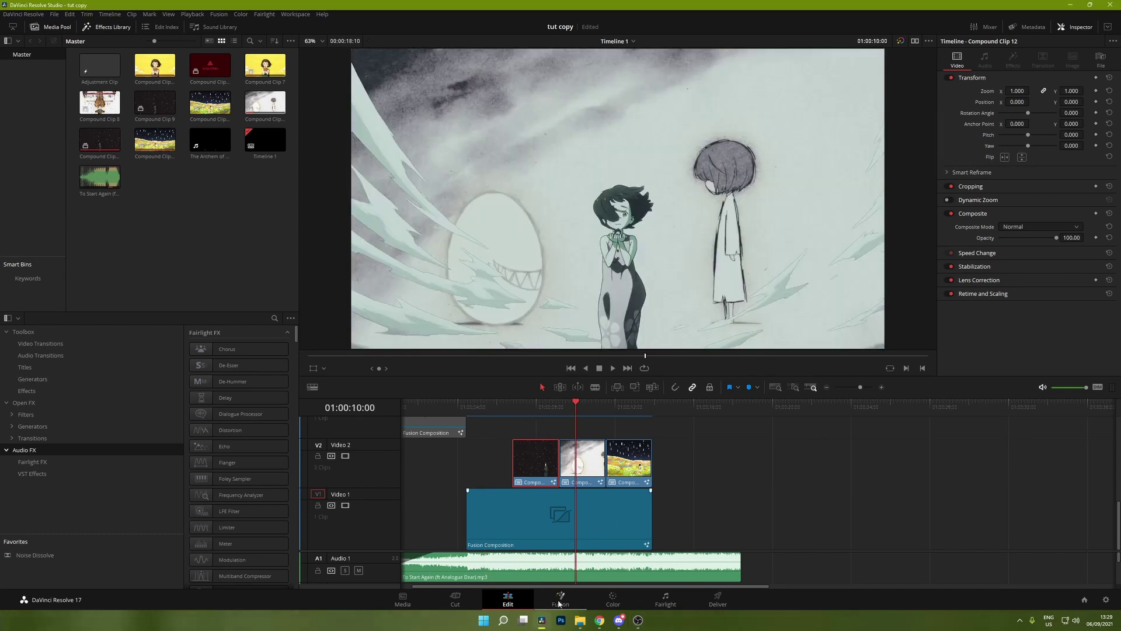
{"action": "left_click_drag", "start_coordinate": [627, 413], "coordinate": [492, 413]}
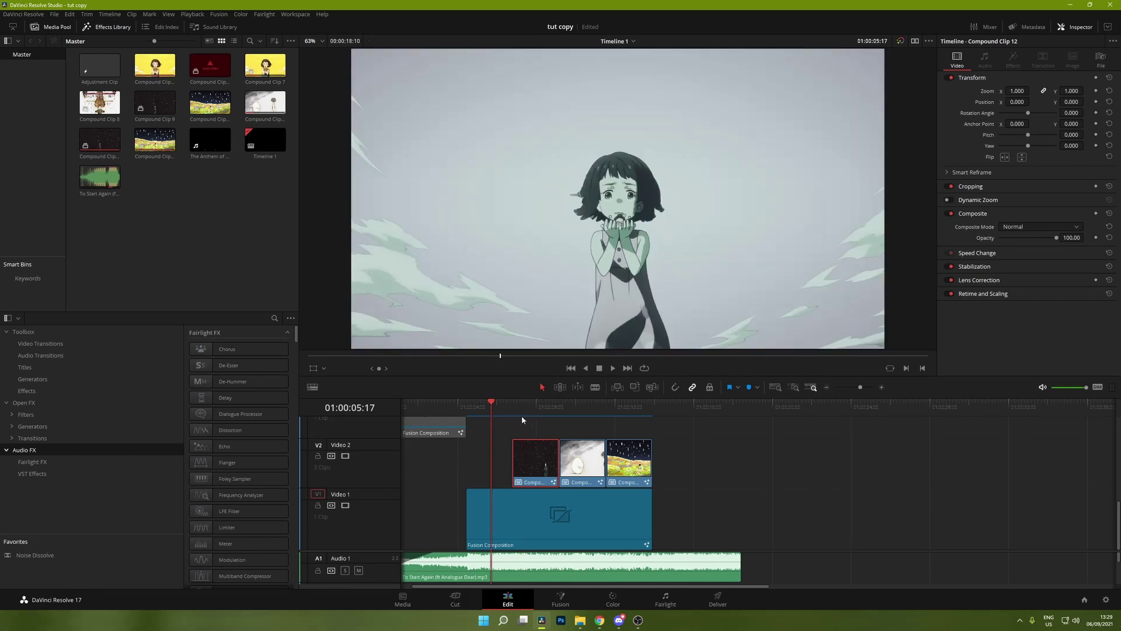
{"action": "left_click", "coordinate": [540, 413]}
{"action": "left_click", "coordinate": [588, 419]}
{"action": "left_click_drag", "start_coordinate": [577, 413], "coordinate": [528, 416]}
{"action": "left_click", "coordinate": [532, 460]}
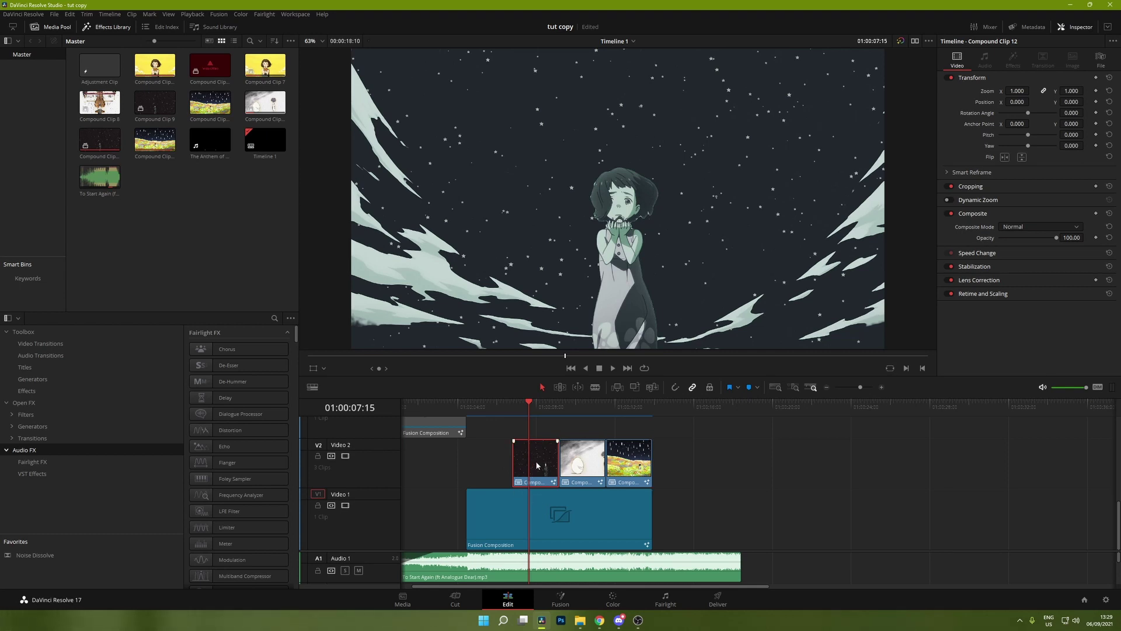
{"action": "right_click", "coordinate": [537, 465]}
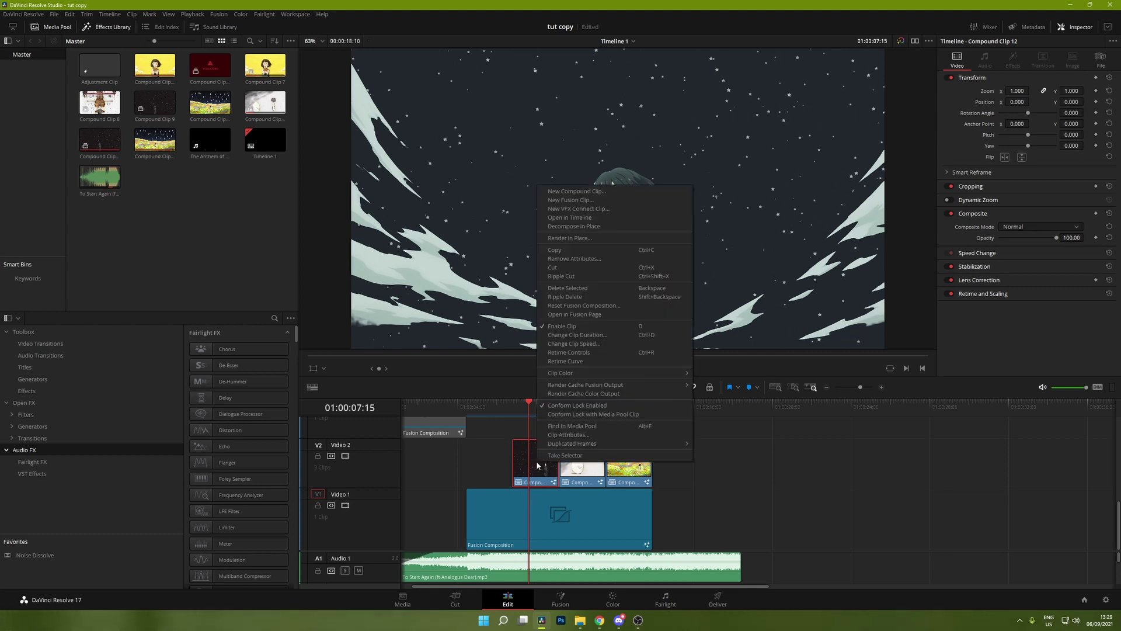
{"action": "left_click", "coordinate": [587, 314]}
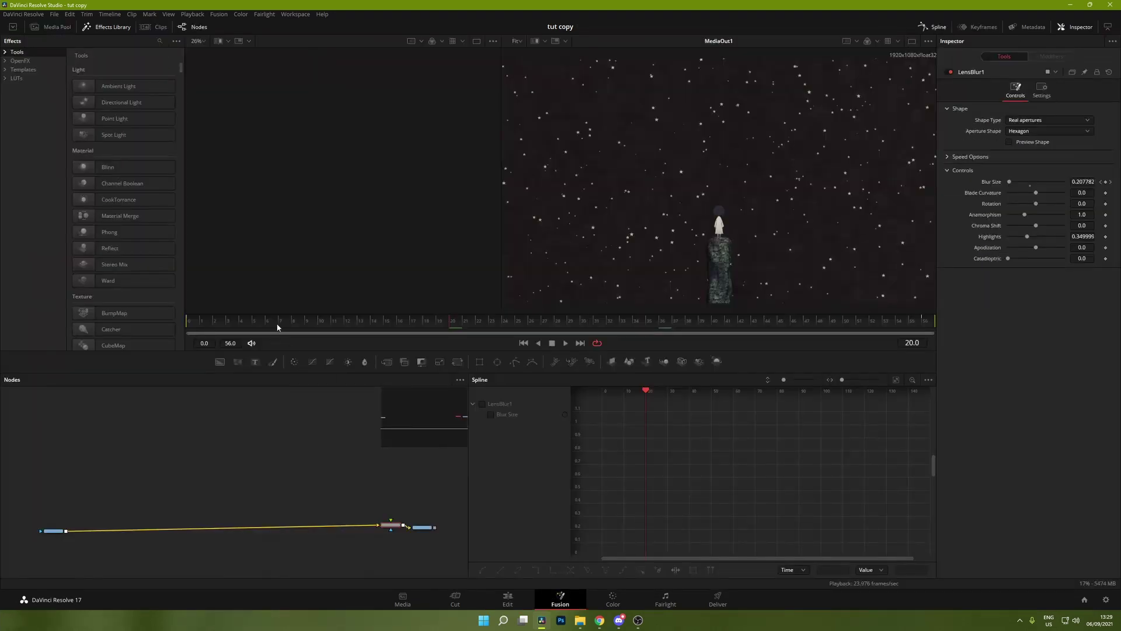
At frame 0, add an Ellipse mask and connect it to the MediaIn1 node
{"action": "left_click_drag", "start_coordinate": [277, 324], "coordinate": [72, 320]}
{"action": "left_click", "coordinate": [497, 362]}
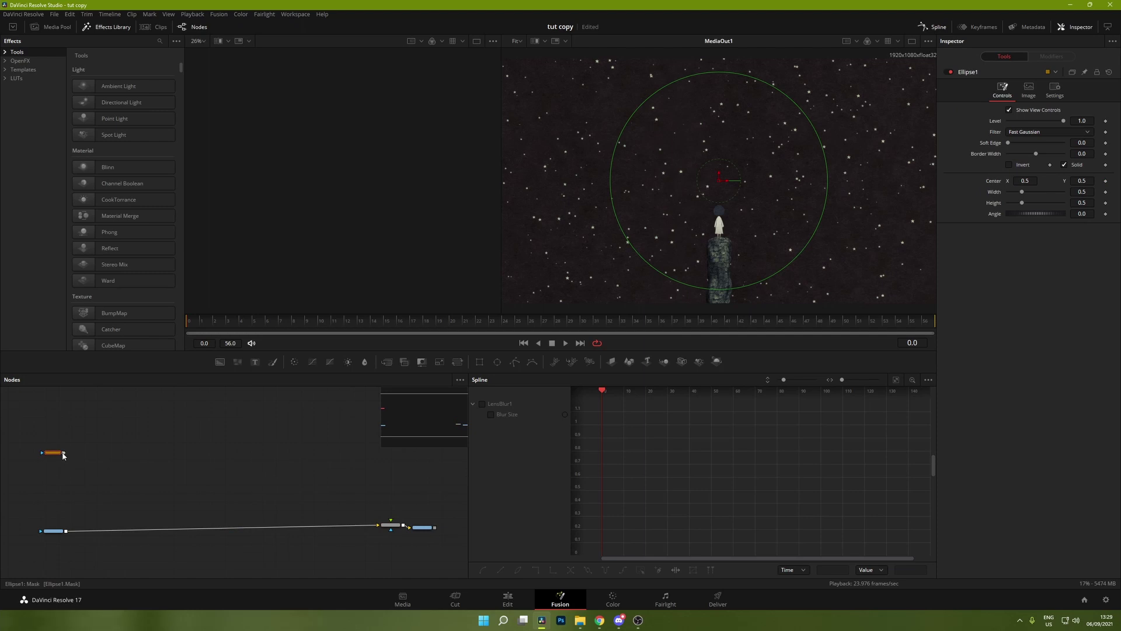
{"action": "left_click_drag", "start_coordinate": [63, 452], "coordinate": [54, 533]}
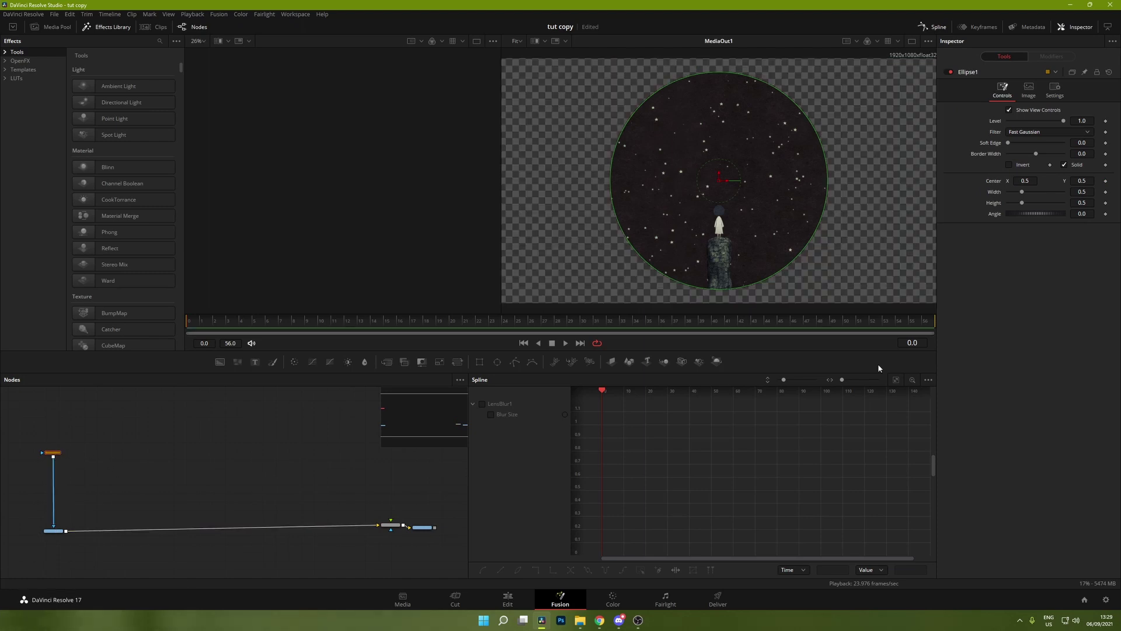
Set the ellipse mask's width and height to 0.4
{"action": "left_click", "coordinate": [1083, 191]}
{"action": "type", "text": "0.4"}
{"action": "key", "text": "Tab"}
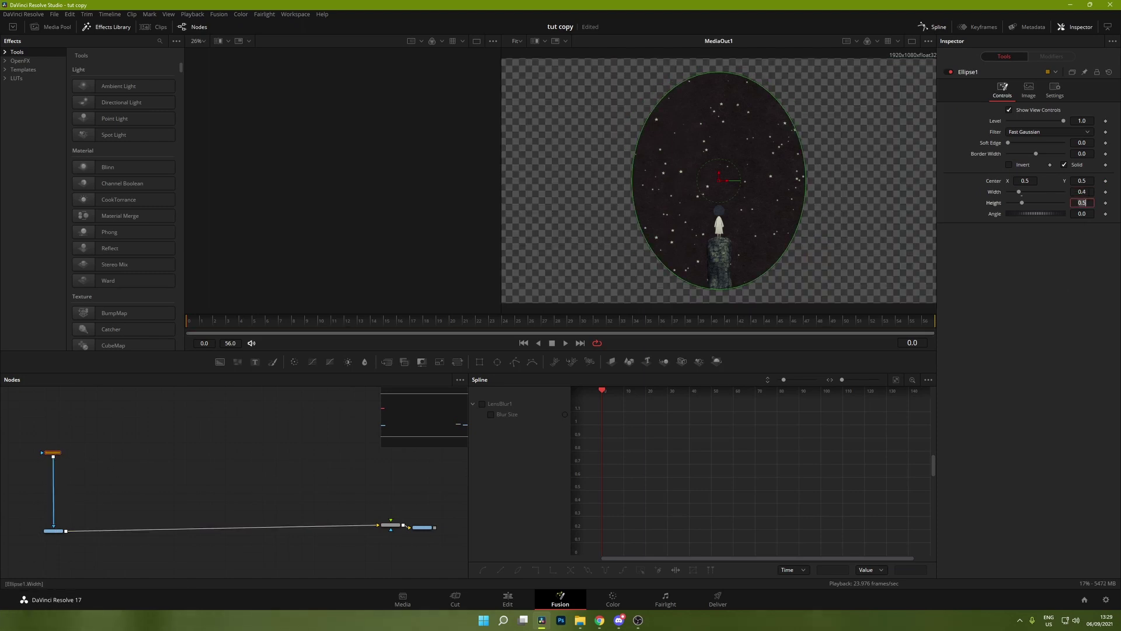
{"action": "type", "text": "0.4"}
{"action": "key", "text": "Tab"}
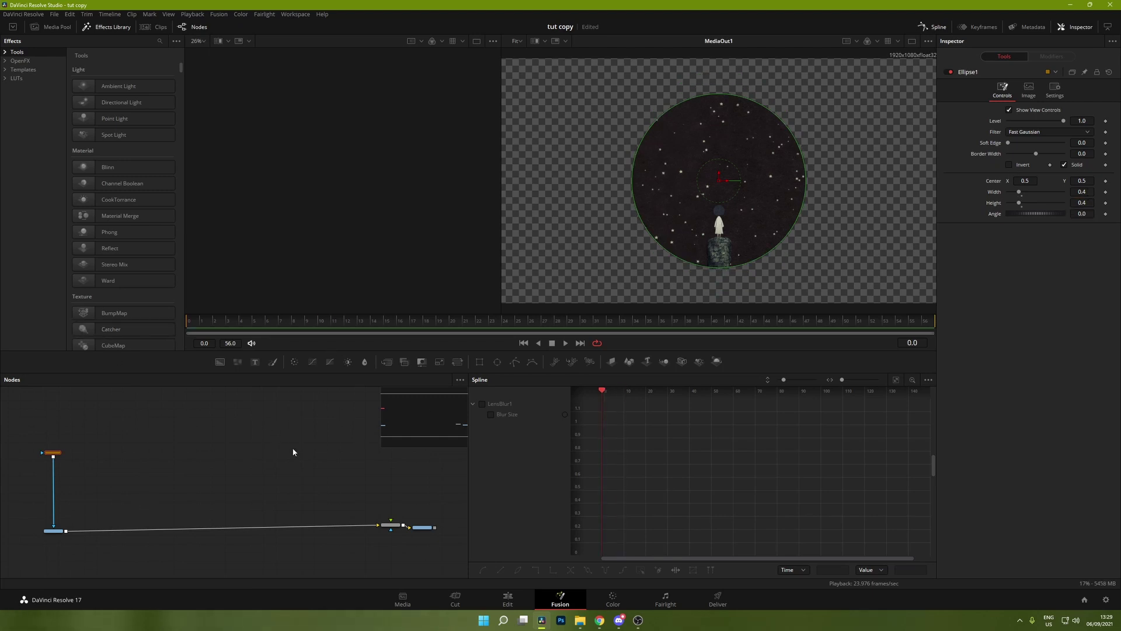
Add a Transform node to the node graph
{"action": "left_click", "coordinate": [337, 433]}
{"action": "key", "text": "shift+space"}
{"action": "type", "text": "fast"}
{"action": "key", "text": "BackSpace"}
{"action": "key", "text": "BackSpace"}
{"action": "key", "text": "BackSpace"}
{"action": "key", "text": "BackSpace"}
{"action": "type", "text": "trans"}
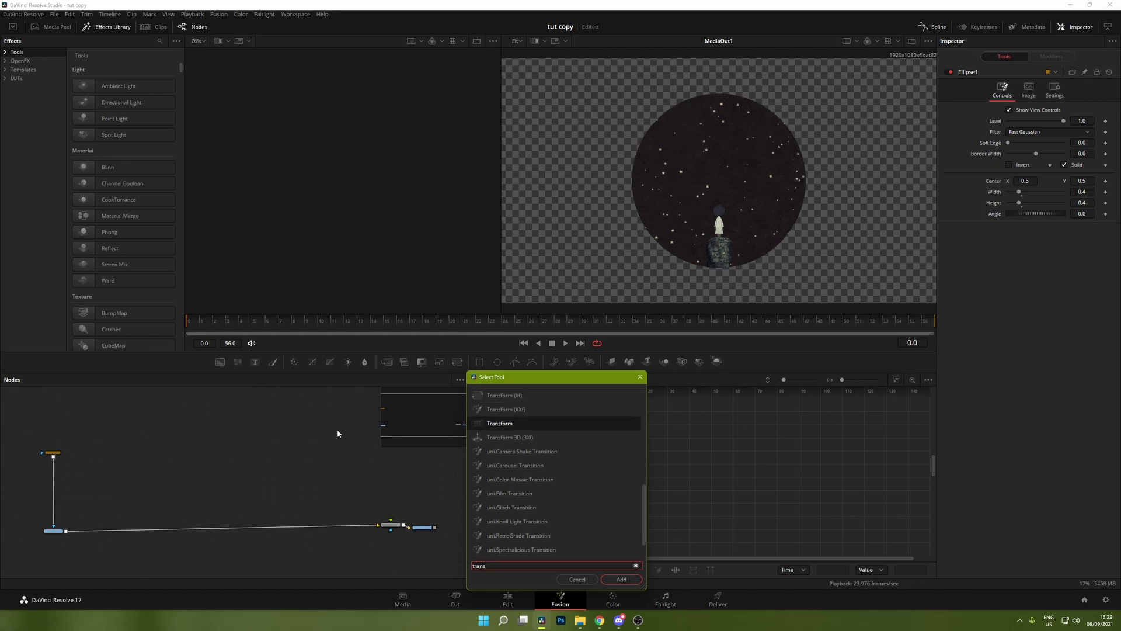
{"action": "key", "text": "Return"}
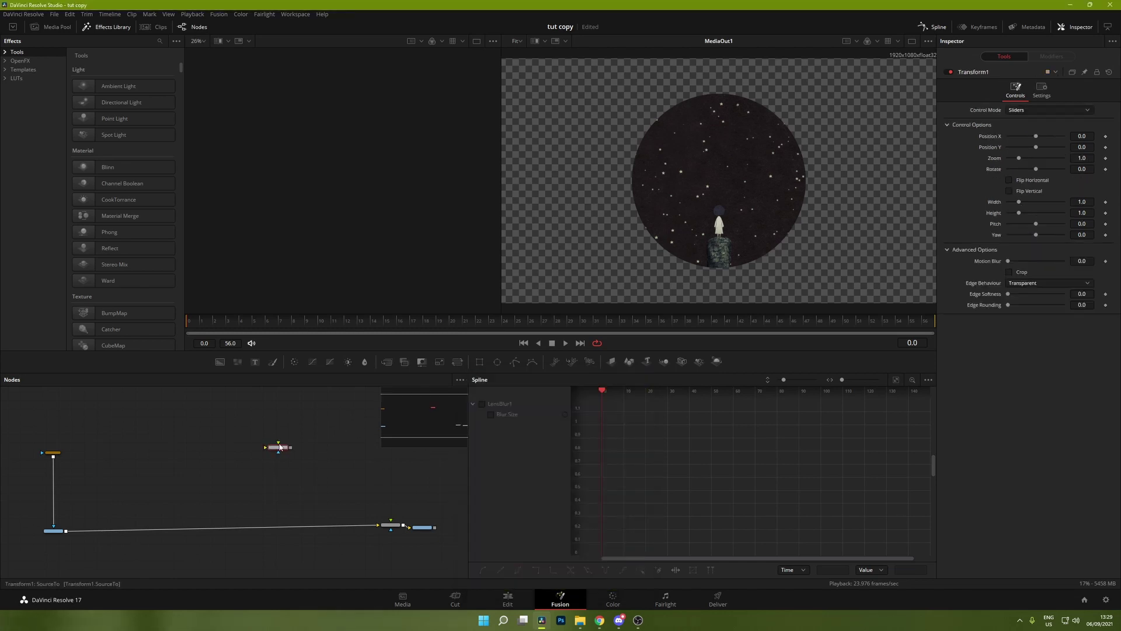
Insert the Transform node into the connection between MediaIn1 and LensBlur1, close to MediaIn1
{"action": "left_click_drag", "start_coordinate": [278, 448], "coordinate": [173, 469]}
{"action": "scroll", "coordinate": [135, 506], "scroll_direction": "up", "scroll_amount": 3}
{"action": "scroll", "coordinate": [186, 477], "scroll_direction": "down", "scroll_amount": 5}
{"action": "left_click_drag", "start_coordinate": [405, 508], "coordinate": [275, 493]}
{"action": "left_click", "coordinate": [275, 495]}
{"action": "scroll", "coordinate": [177, 508], "scroll_direction": "up", "scroll_amount": 3}
{"action": "left_click_drag", "start_coordinate": [178, 509], "coordinate": [180, 531]}
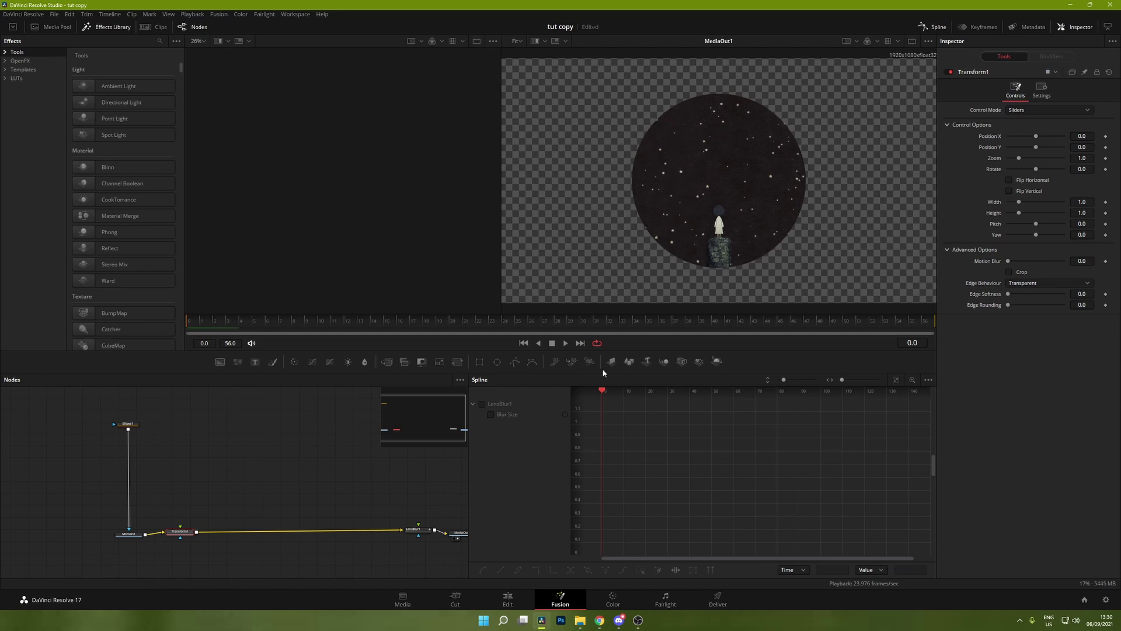
Keyframe the Transform's Position Y from -1.0 at frame 0 to 0.0 at frame 57
{"action": "left_click_drag", "start_coordinate": [1036, 148], "coordinate": [1009, 149]}
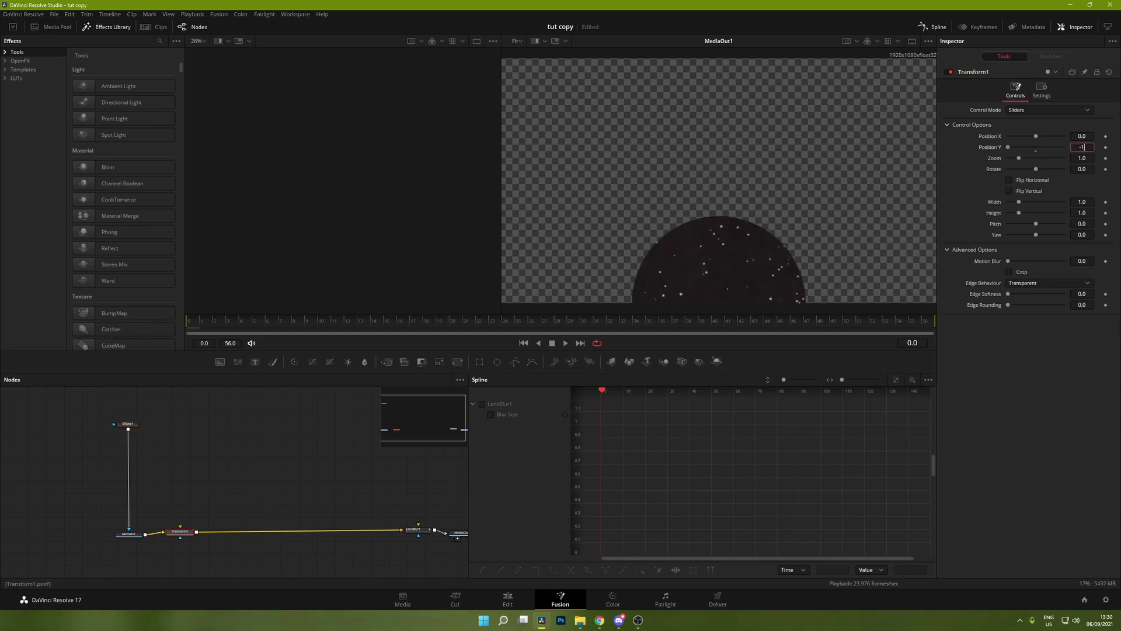
{"action": "key", "text": "Tab"}
{"action": "left_click", "coordinate": [1105, 147]}
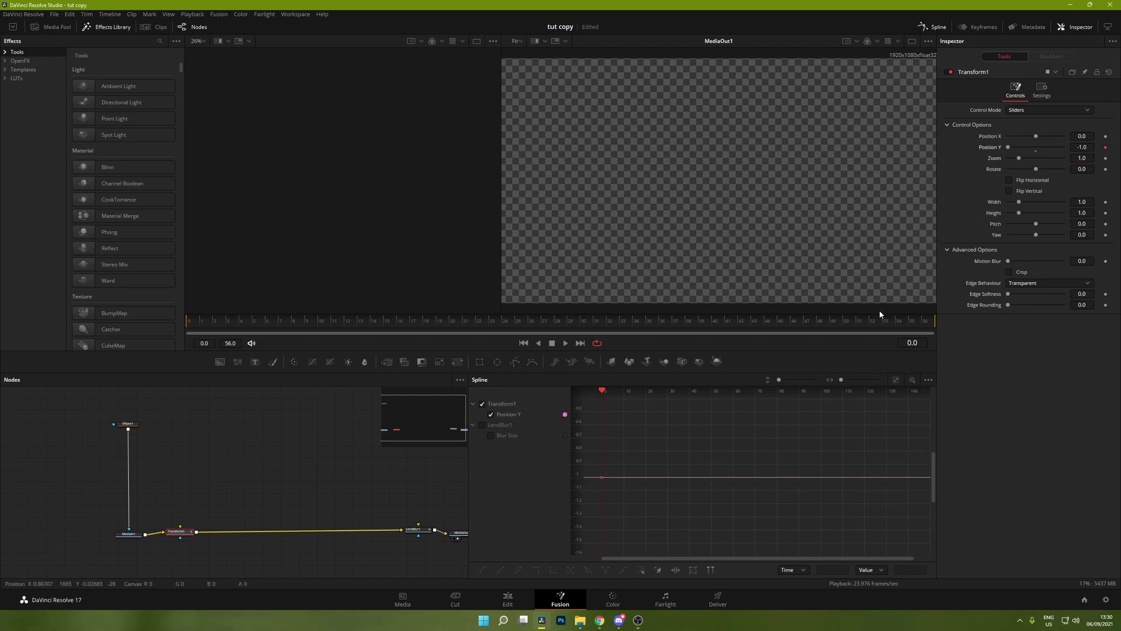
{"action": "left_click_drag", "start_coordinate": [879, 319], "coordinate": [1025, 328]}
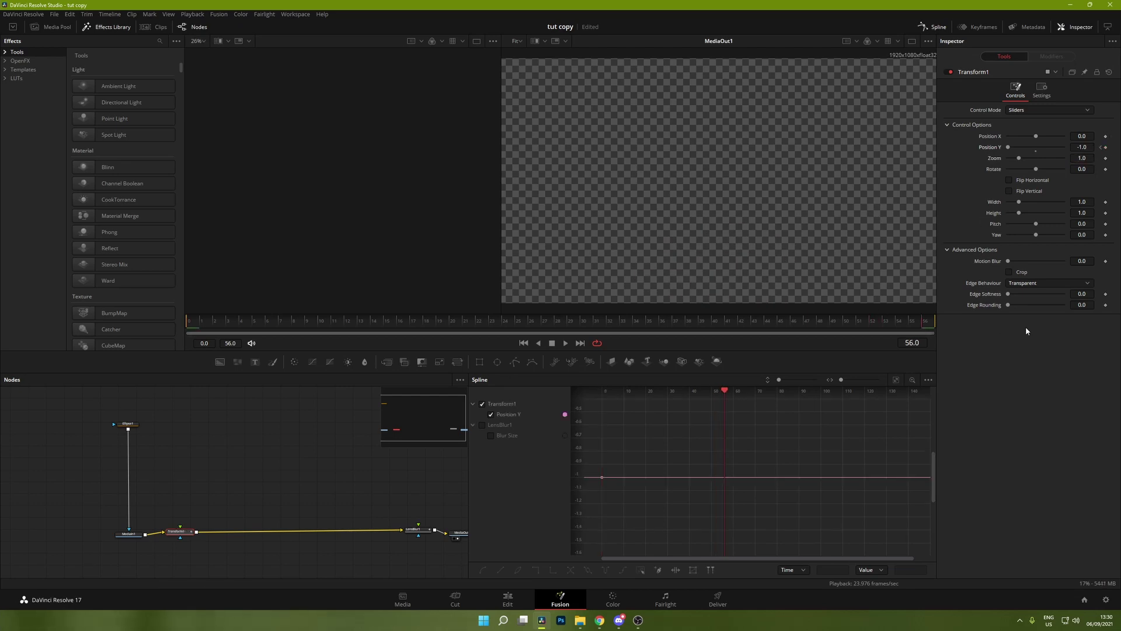
{"action": "left_click", "coordinate": [1034, 150]}
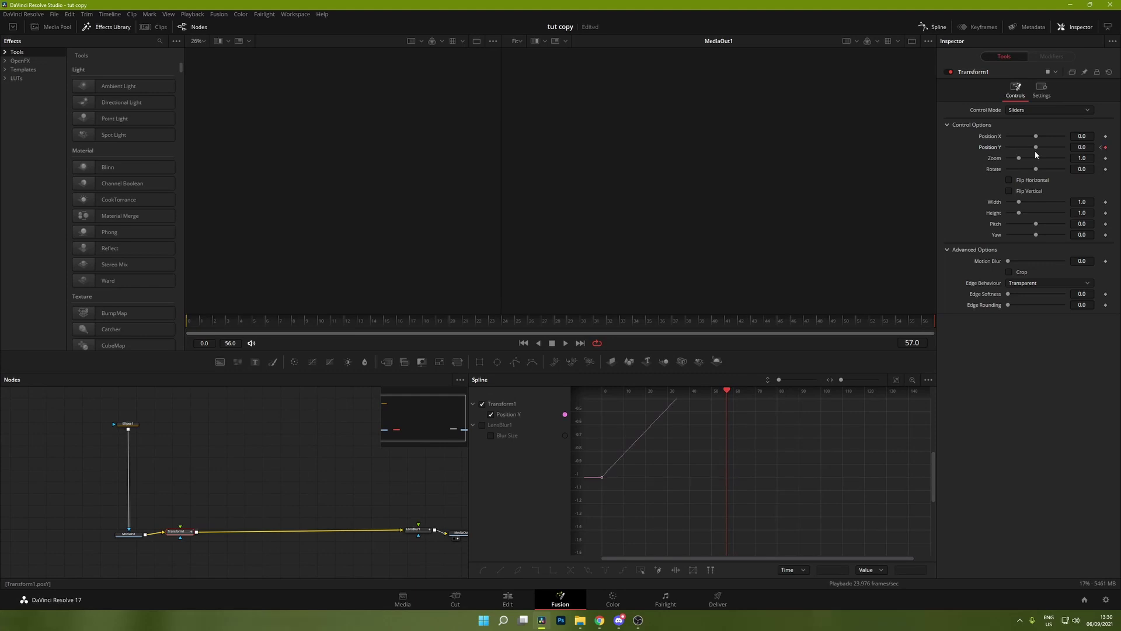
Smooth the Position Y spline and reshape its handles so it rises steeply at the start and eases out slowly
{"action": "left_click", "coordinate": [896, 380]}
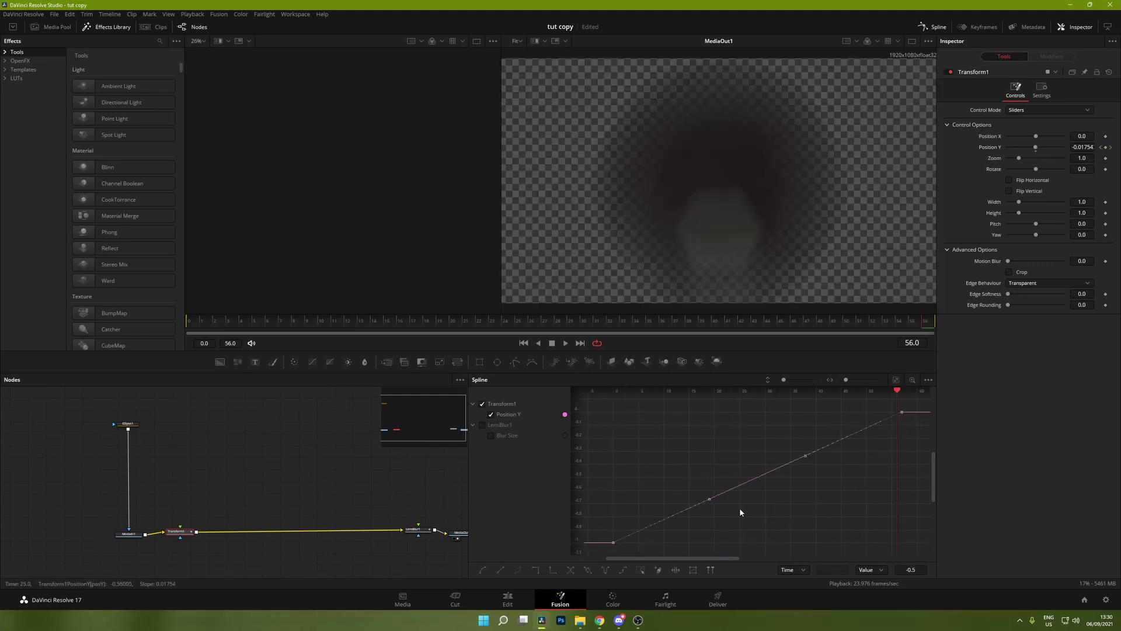
{"action": "key", "text": "s"}
{"action": "left_click_drag", "start_coordinate": [708, 543], "coordinate": [731, 422]}
{"action": "left_click_drag", "start_coordinate": [804, 413], "coordinate": [618, 414]}
{"action": "left_click_drag", "start_coordinate": [613, 452], "coordinate": [615, 420]}
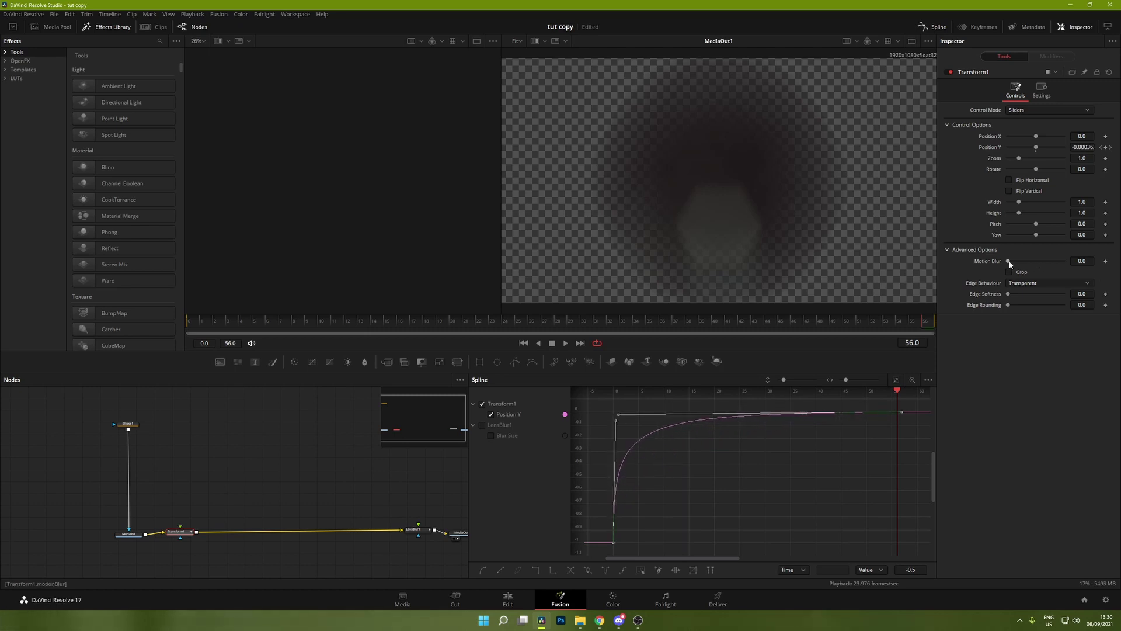
Set the Transform's Motion Blur to 1.0 and play back the circle's upward slide from the first frame
{"action": "key", "text": "Home"}
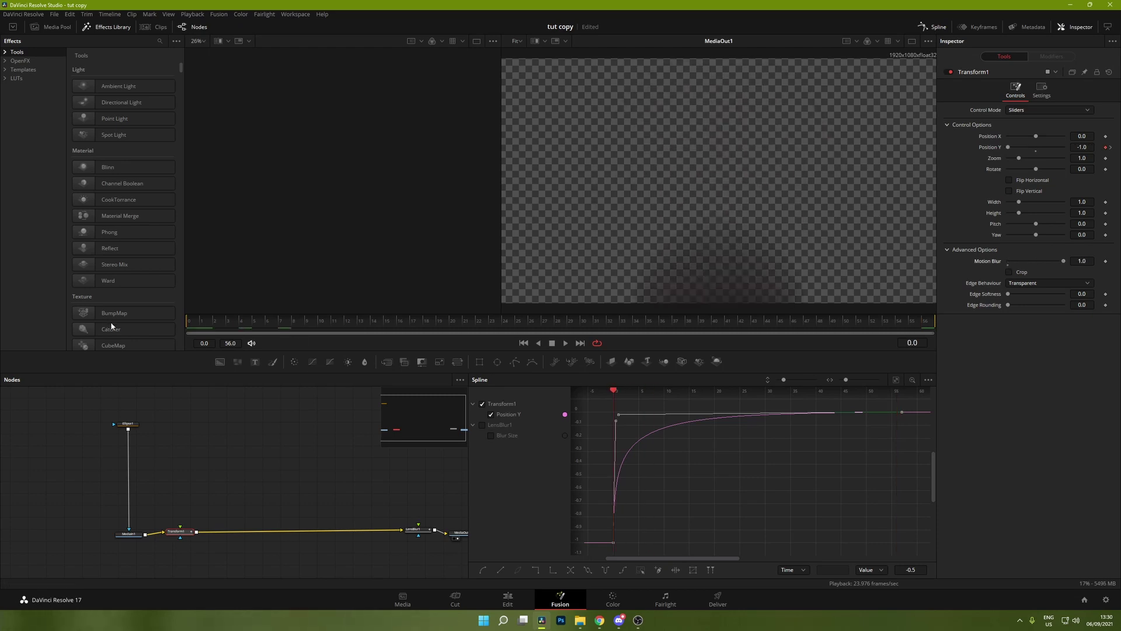
{"action": "left_click_drag", "start_coordinate": [193, 335], "coordinate": [919, 336]}
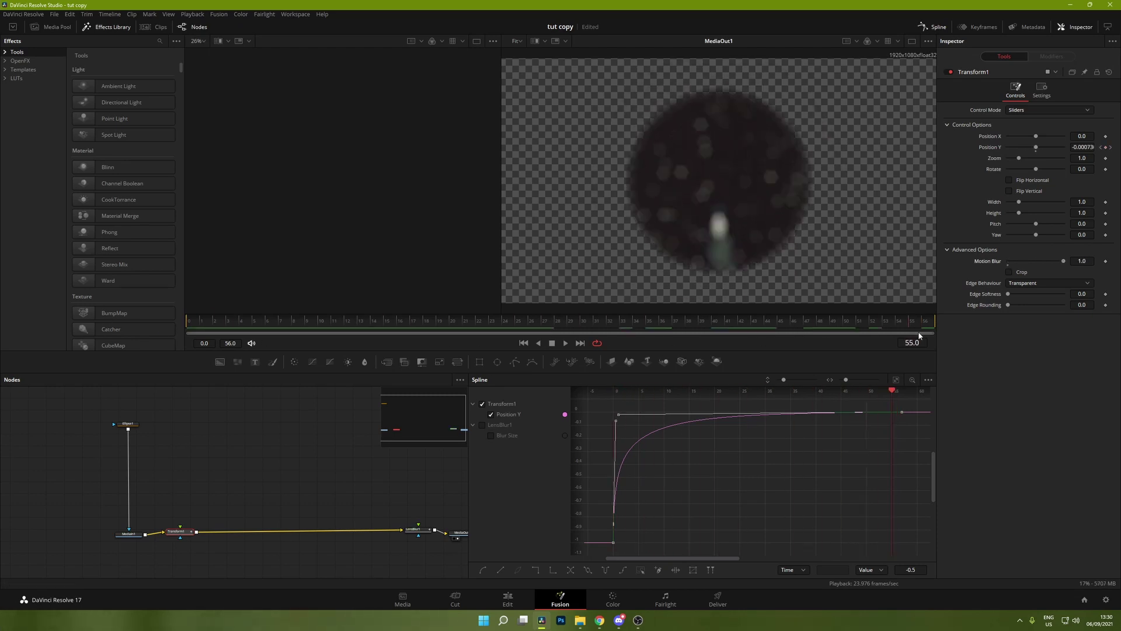
{"action": "key", "text": "space"}
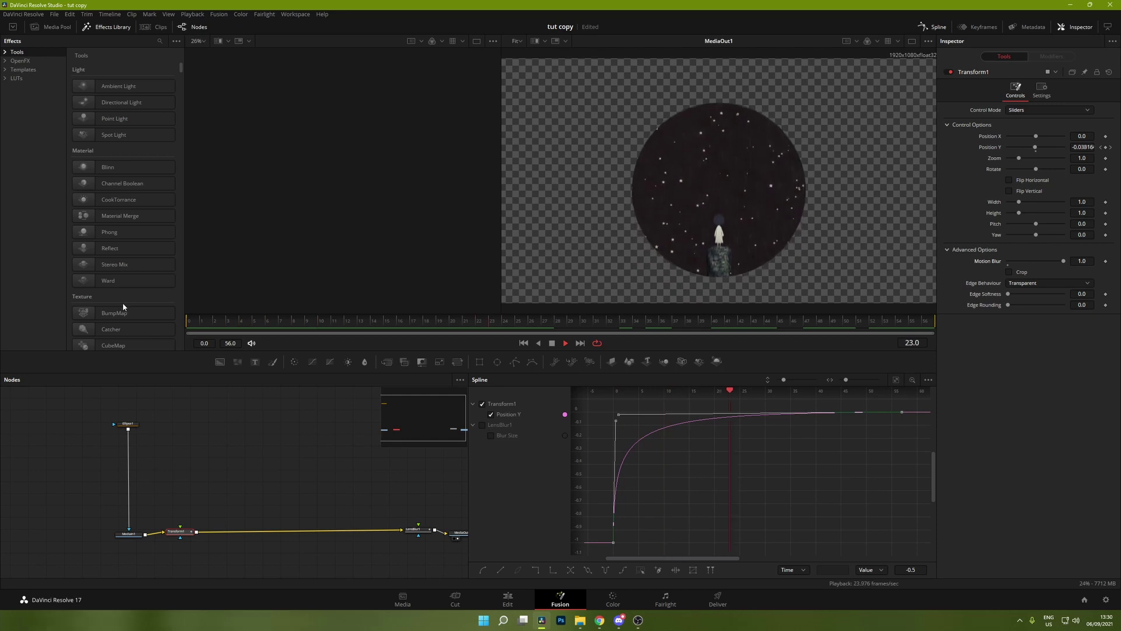
{"action": "key", "text": "space"}
{"action": "key", "text": "Home"}
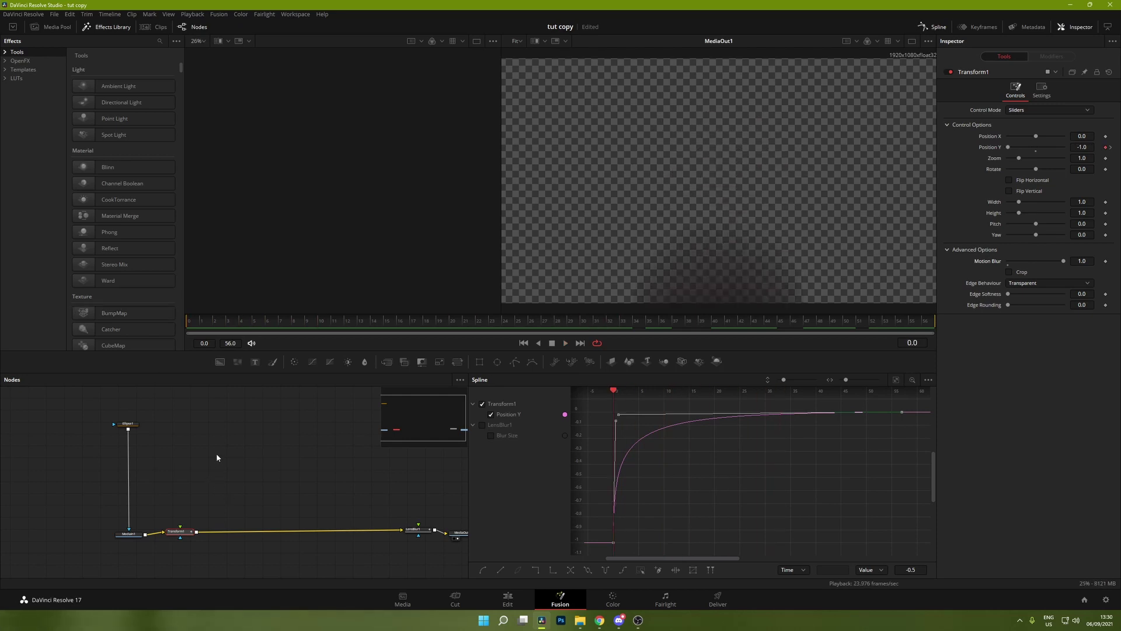
Add a Displace node and insert it between the Transform1 and LensBlur1 nodes
{"action": "mouse_move", "coordinate": [208, 464]}
{"action": "left_mouse_down"}
{"action": "mouse_move", "coordinate": [140, 453]}
{"action": "mouse_move", "coordinate": [197, 472]}
{"action": "left_mouse_up"}
{"action": "key", "text": "shift+space"}
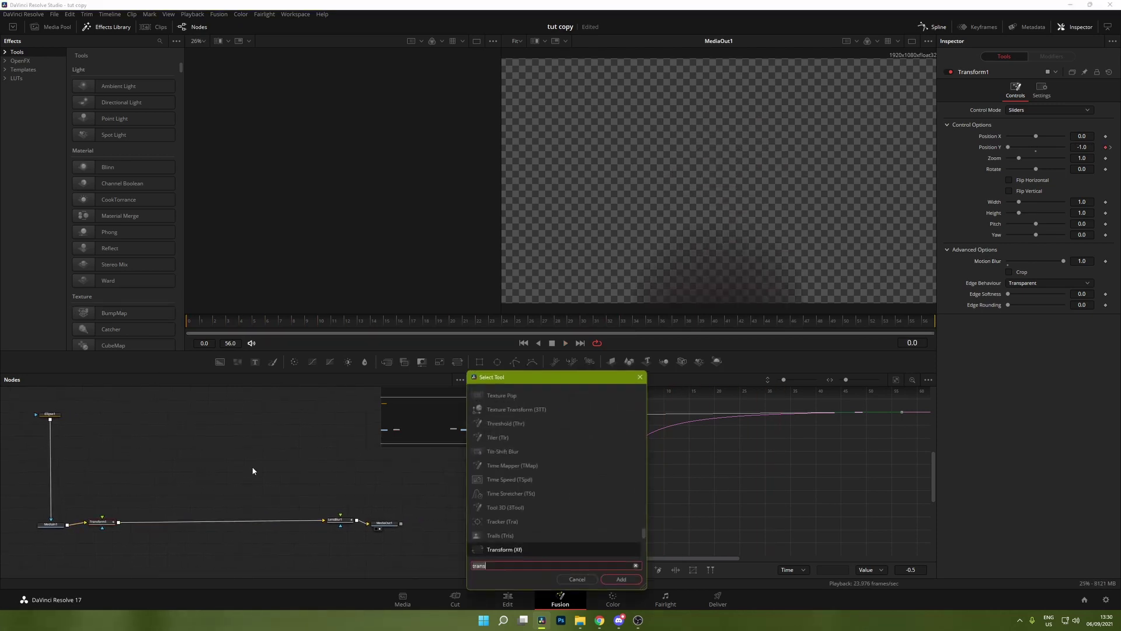
{"action": "type", "text": "dis"}
{"action": "key", "text": "Down"}
{"action": "key", "text": "Down"}
{"action": "key", "text": "Down"}
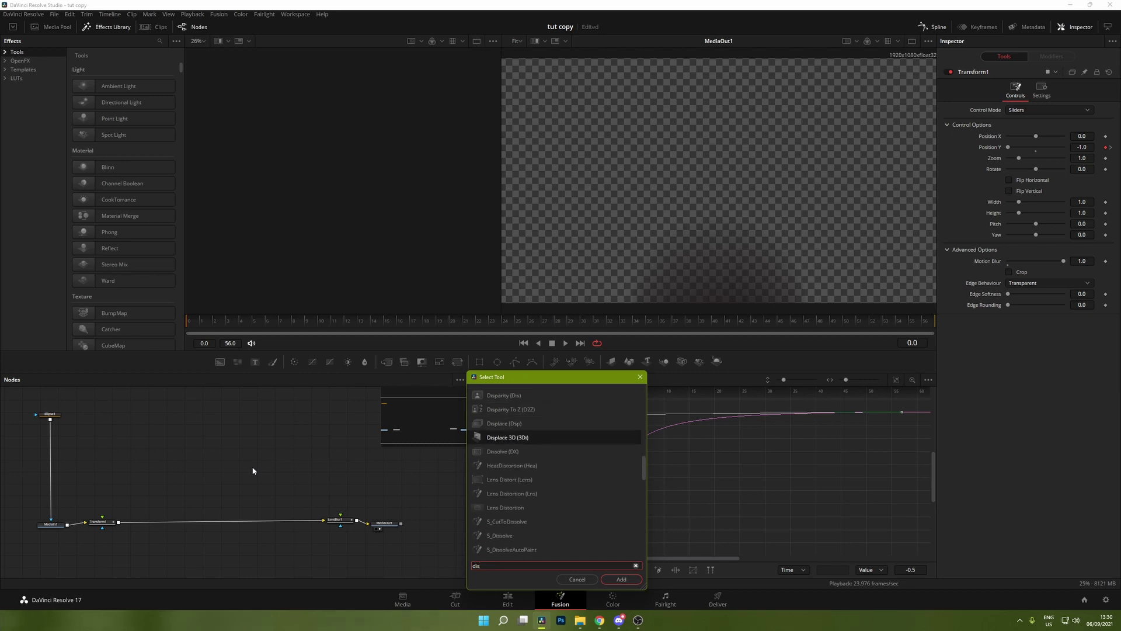
{"action": "key", "text": "Down"}
{"action": "key", "text": "Up"}
{"action": "key", "text": "Up"}
{"action": "key", "text": "Return"}
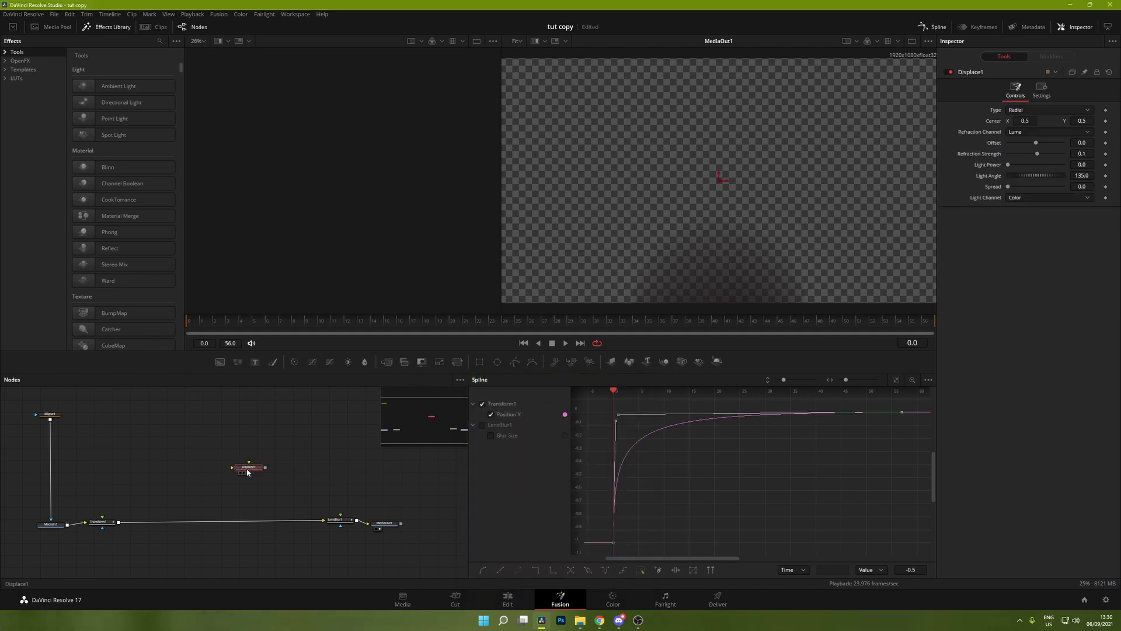
{"action": "left_click_drag", "start_coordinate": [261, 462], "coordinate": [203, 516]}
{"action": "left_click", "coordinate": [233, 480]}
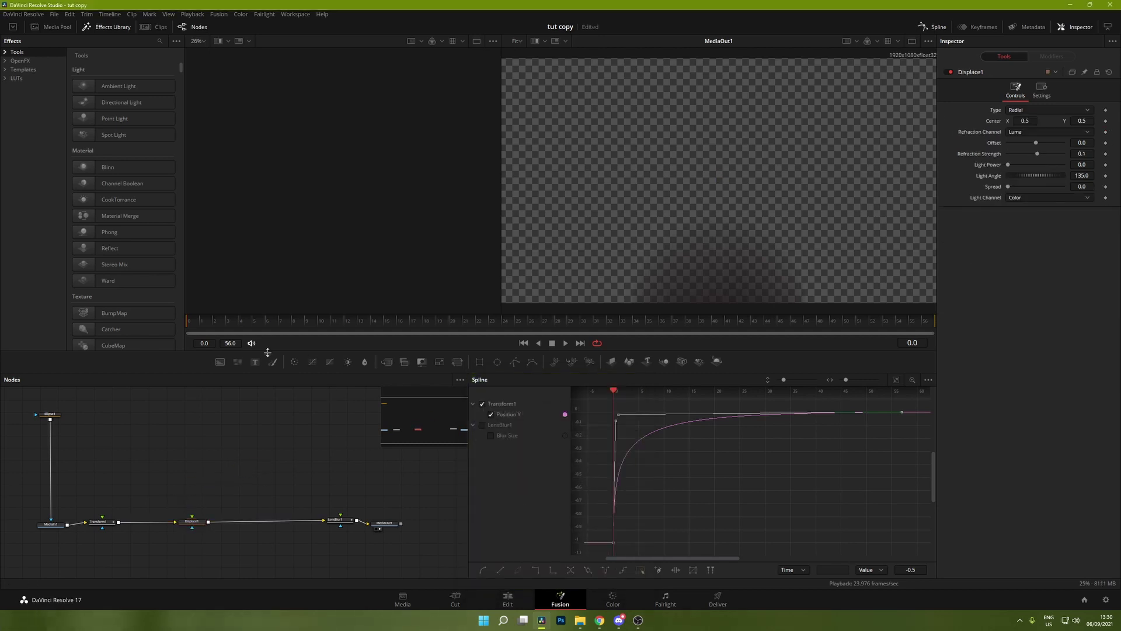
Add a Fast Noise node, displayed in the empty viewer, and set its color type to Gradient
{"action": "left_click", "coordinate": [237, 361]}
{"action": "key", "text": "1"}
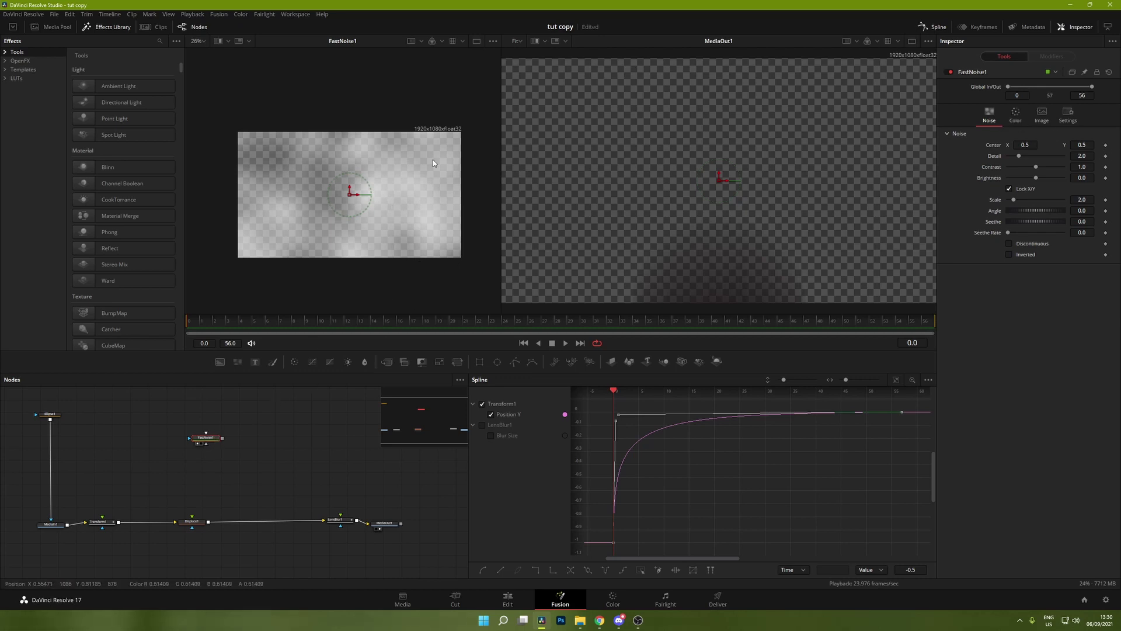
{"action": "left_click", "coordinate": [1017, 120]}
{"action": "left_click", "coordinate": [1028, 136]}
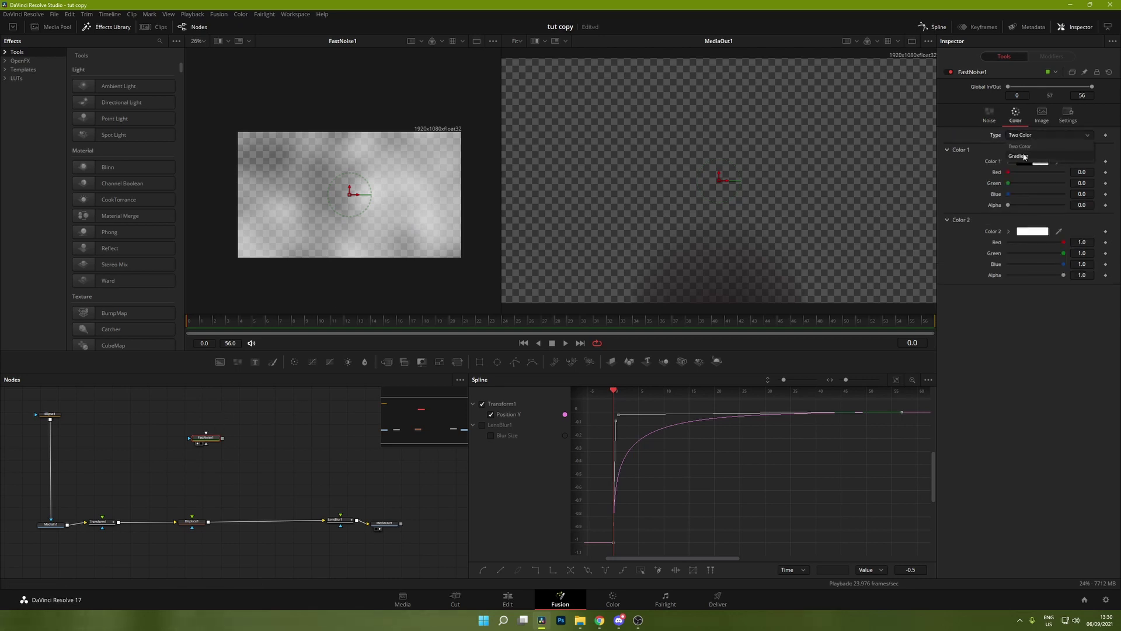
{"action": "left_click", "coordinate": [1023, 157]}
Add three stops to the noise gradient at about 0.22, 0.46 and 0.74
{"action": "left_click", "coordinate": [1026, 177]}
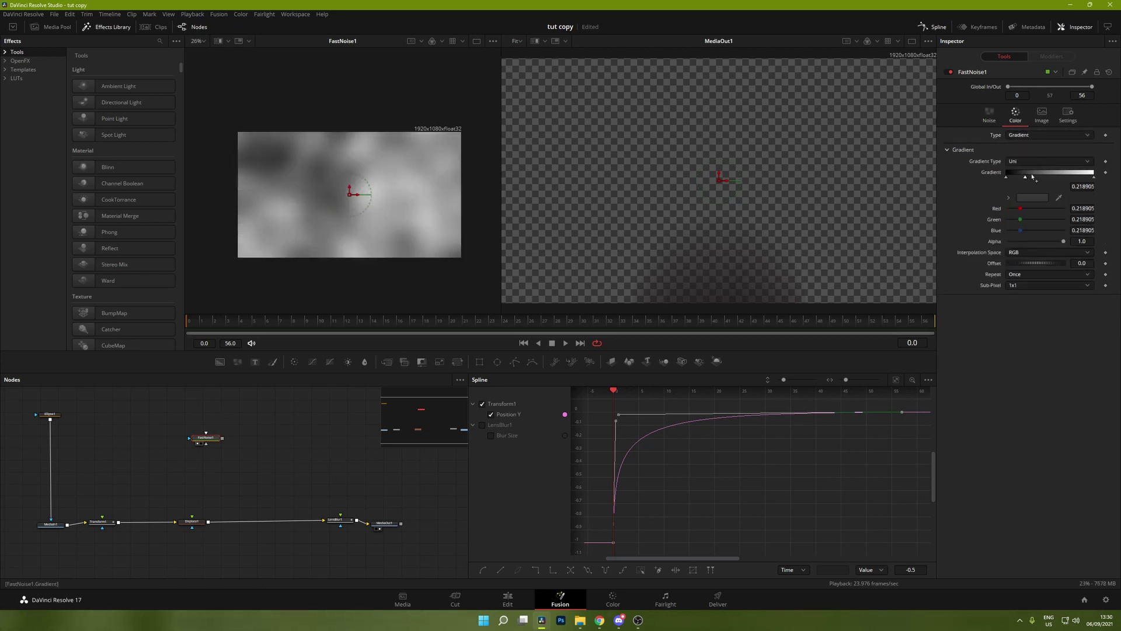
{"action": "left_click", "coordinate": [1046, 176]}
{"action": "left_click", "coordinate": [1025, 177]}
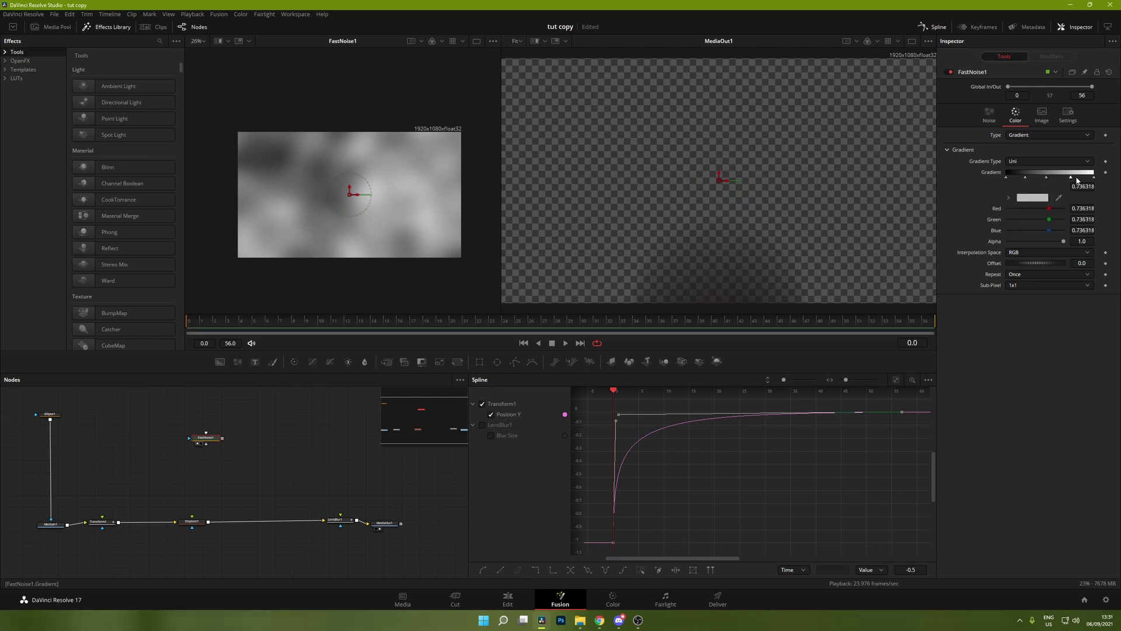
Color the three inner gradient stops pure red, pure green and pure blue, in that order
{"action": "left_click", "coordinate": [1026, 178]}
{"action": "mouse_move", "coordinate": [1021, 208]}
{"action": "left_mouse_down"}
{"action": "mouse_move", "coordinate": [1064, 209]}
{"action": "mouse_move", "coordinate": [1007, 219]}
{"action": "left_mouse_up"}
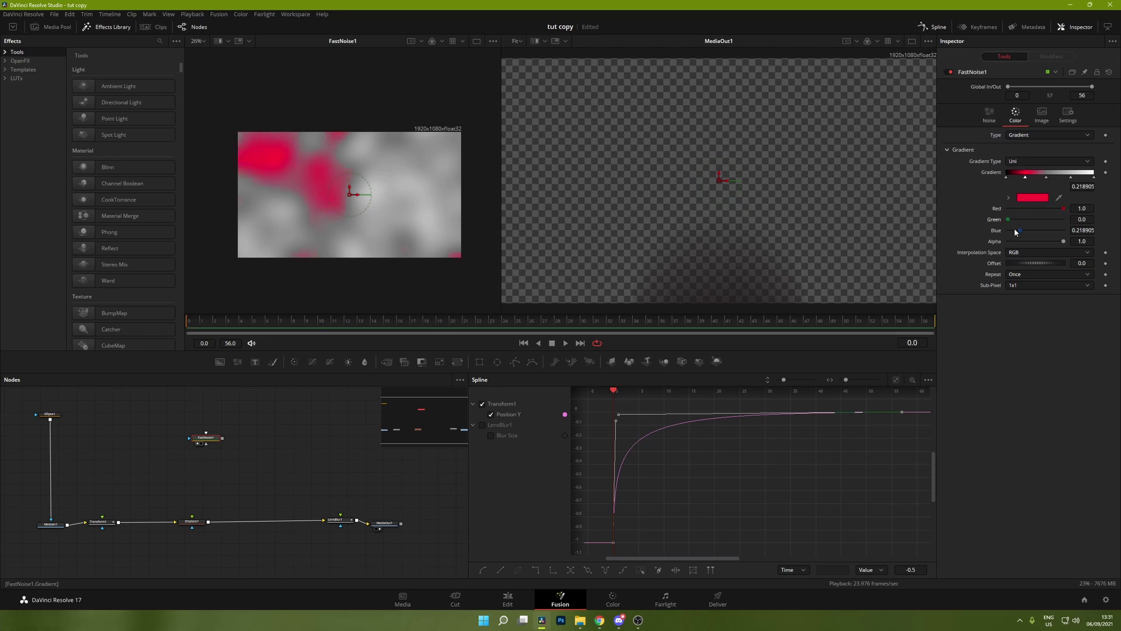
{"action": "left_click", "coordinate": [1047, 178]}
{"action": "left_click_drag", "start_coordinate": [1033, 219], "coordinate": [979, 232]}
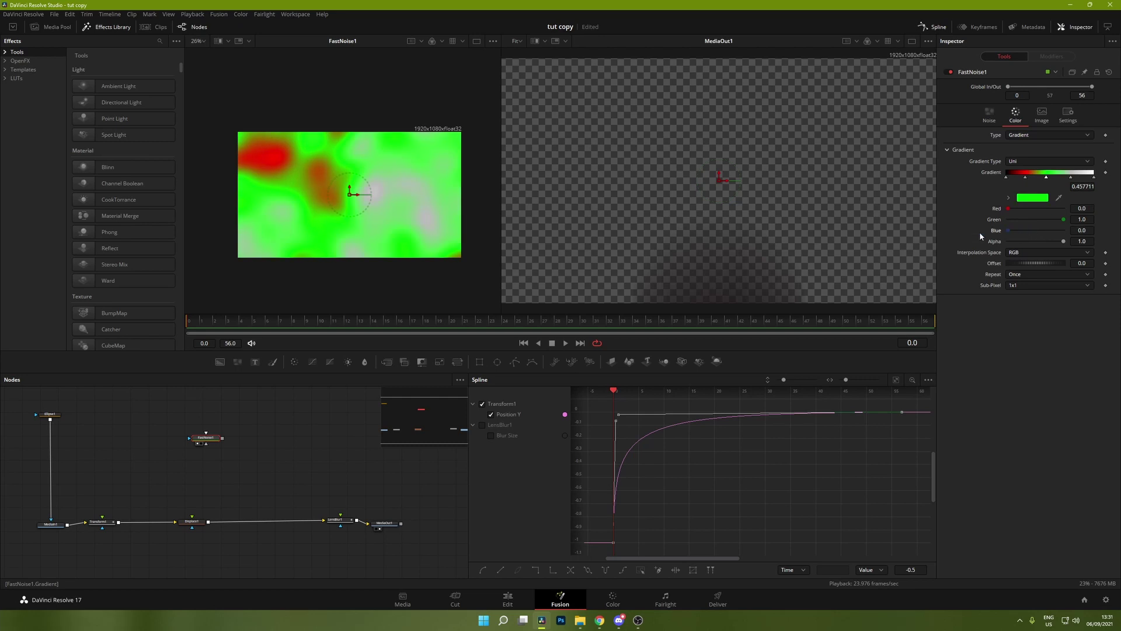
{"action": "left_click", "coordinate": [1071, 178]}
{"action": "left_click_drag", "start_coordinate": [1050, 230], "coordinate": [951, 226]}
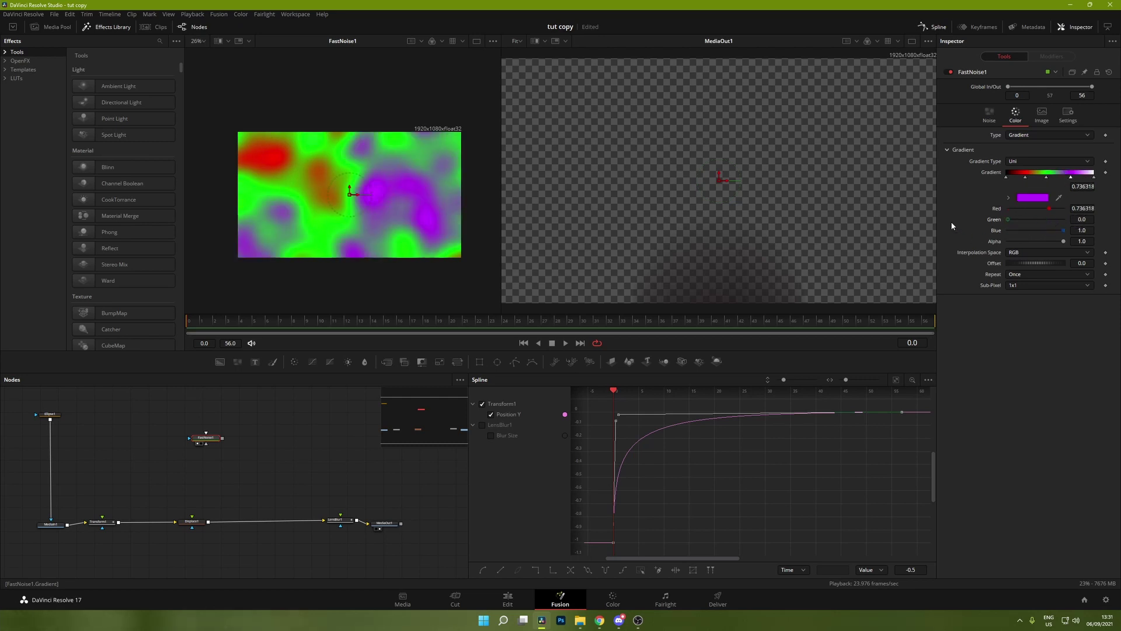
{"action": "left_click_drag", "start_coordinate": [1049, 207], "coordinate": [999, 208]}
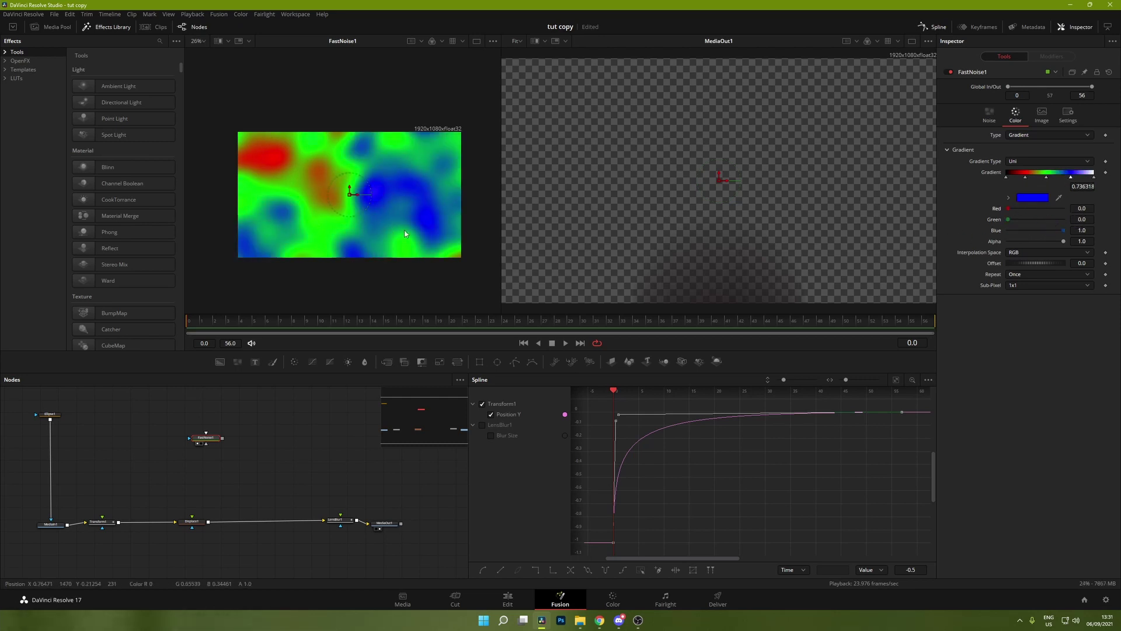
Set the noise's detail to about 8.19, contrast to 1.89, brightness to 0.03 and scale to 4.57
{"action": "left_click", "coordinate": [990, 114]}
{"action": "left_click_drag", "start_coordinate": [1036, 169], "coordinate": [1046, 156]}
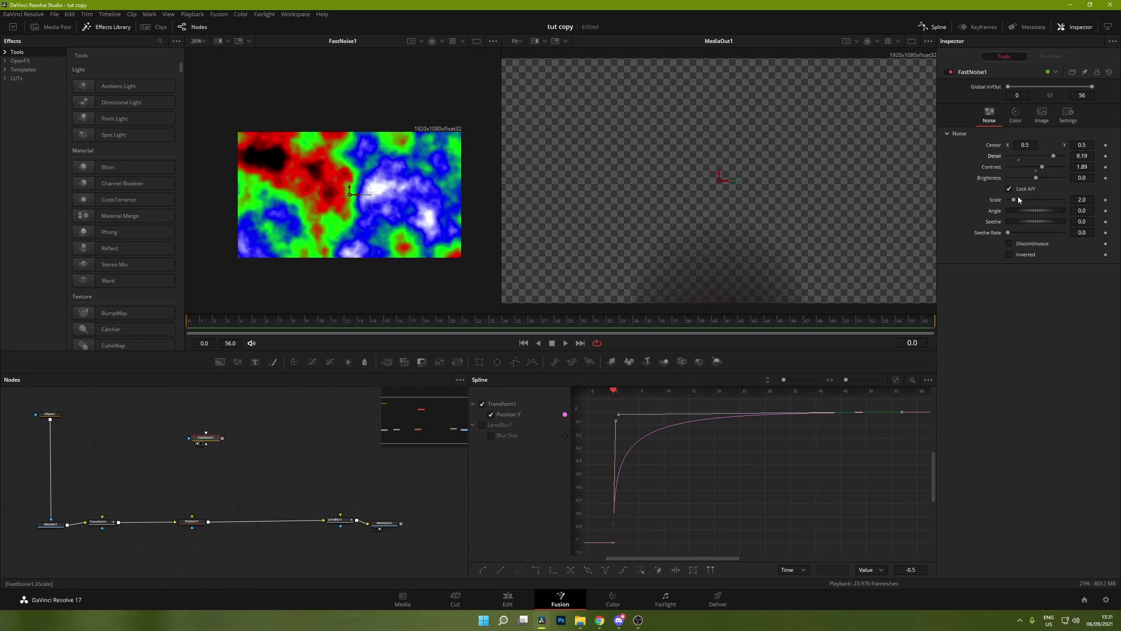
{"action": "left_click_drag", "start_coordinate": [1037, 181], "coordinate": [1021, 203]}
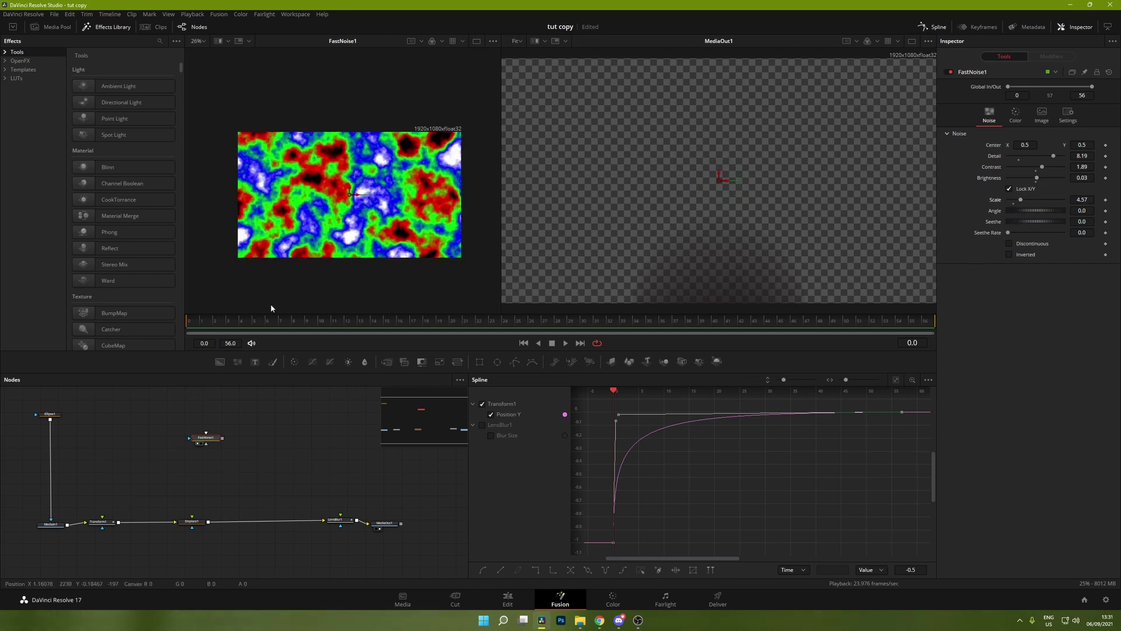
Keyframe the noise center at frame 0, move its Y to about -0.005 at frame 56, and preview the motion
{"action": "left_click", "coordinate": [1107, 148]}
{"action": "left_click", "coordinate": [925, 323]}
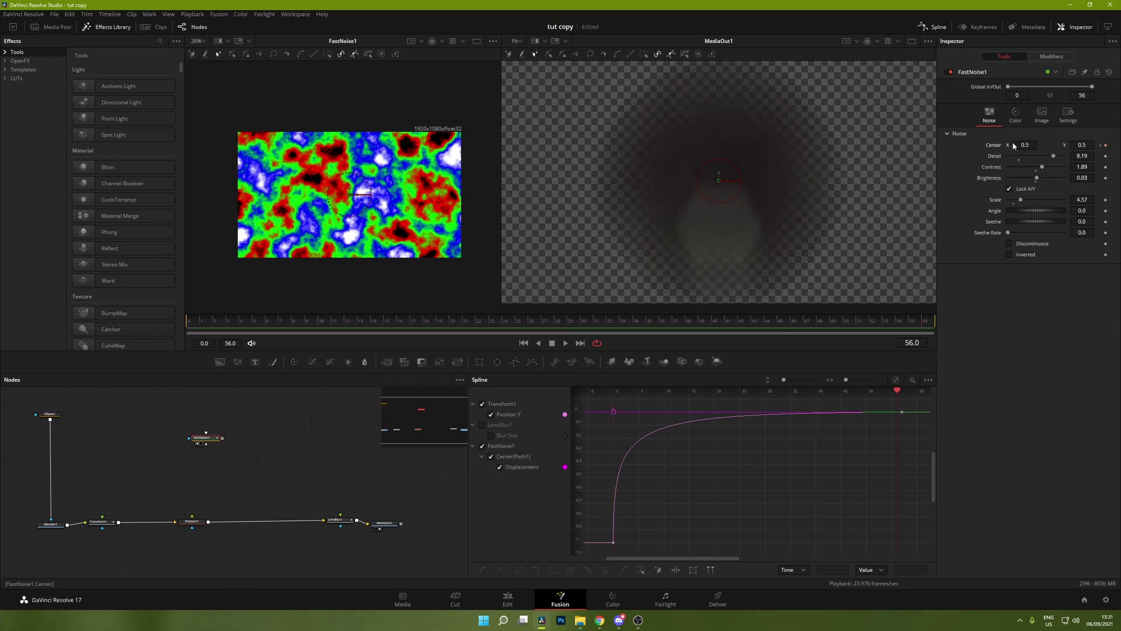
{"action": "left_click_drag", "start_coordinate": [351, 195], "coordinate": [350, 257]}
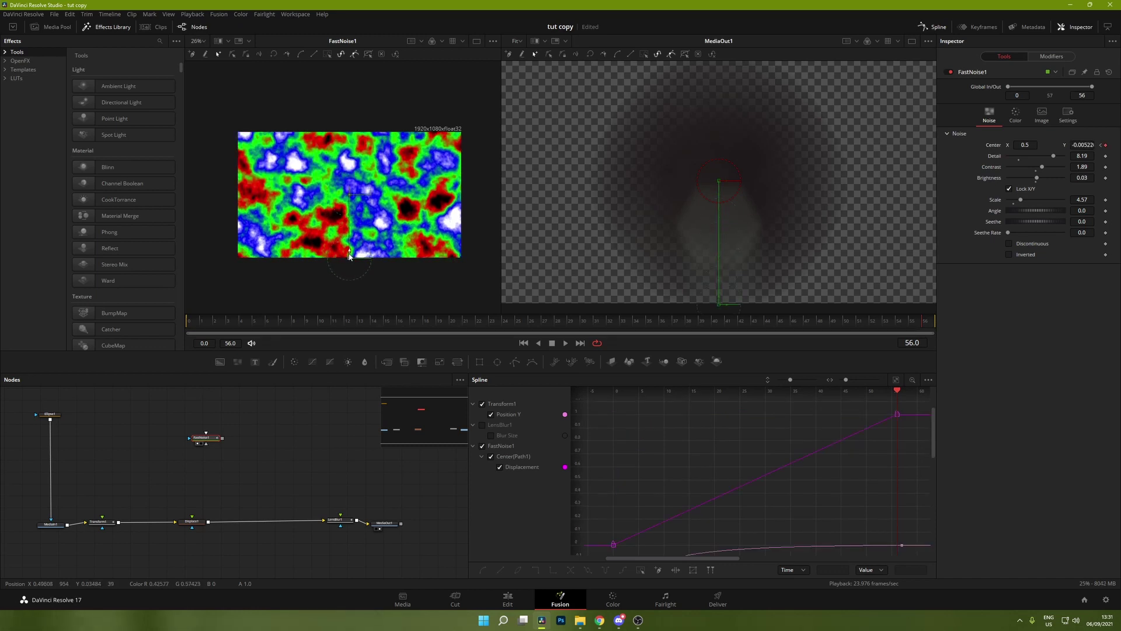
{"action": "left_click_drag", "start_coordinate": [370, 319], "coordinate": [917, 350]}
{"action": "left_click_drag", "start_coordinate": [349, 325], "coordinate": [1, 321]}
Connect the Fast Noise node to the Displace node, select Displace, preview the distortion, and show Fast Noise in the first viewer
{"action": "left_click_drag", "start_coordinate": [223, 437], "coordinate": [197, 524]}
{"action": "left_click", "coordinate": [193, 521]}
{"action": "left_click_drag", "start_coordinate": [461, 322], "coordinate": [752, 329]}
{"action": "mouse_move", "coordinate": [476, 326]}
{"action": "left_mouse_down"}
{"action": "mouse_move", "coordinate": [575, 325]}
{"action": "mouse_move", "coordinate": [489, 329]}
{"action": "left_mouse_up"}
{"action": "left_click", "coordinate": [185, 527]}
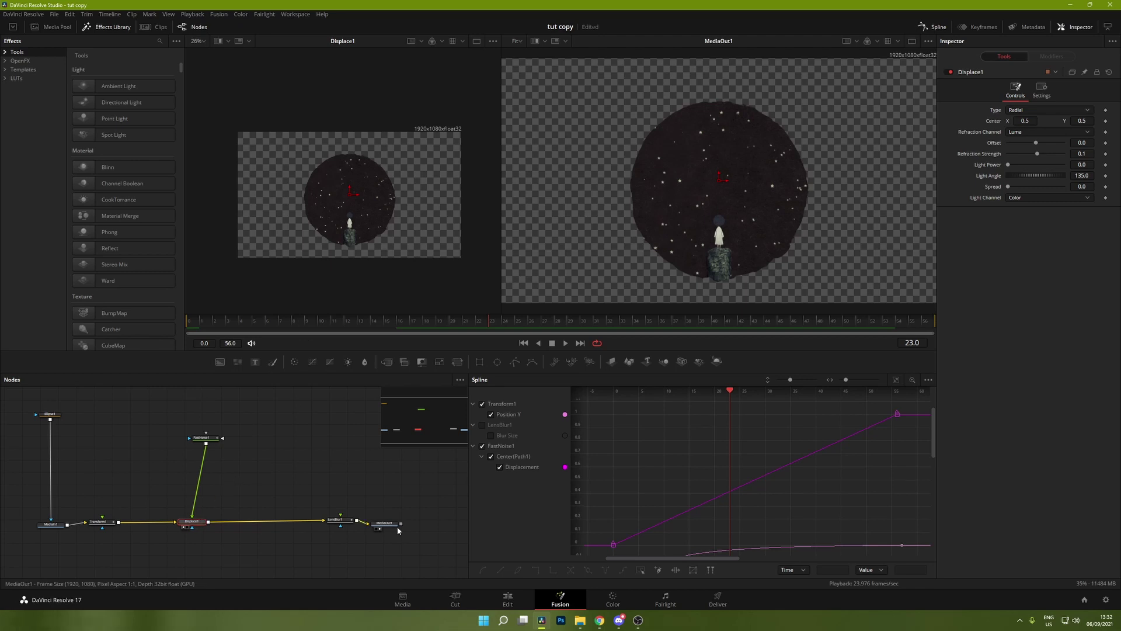
{"action": "left_click", "coordinate": [200, 443]}
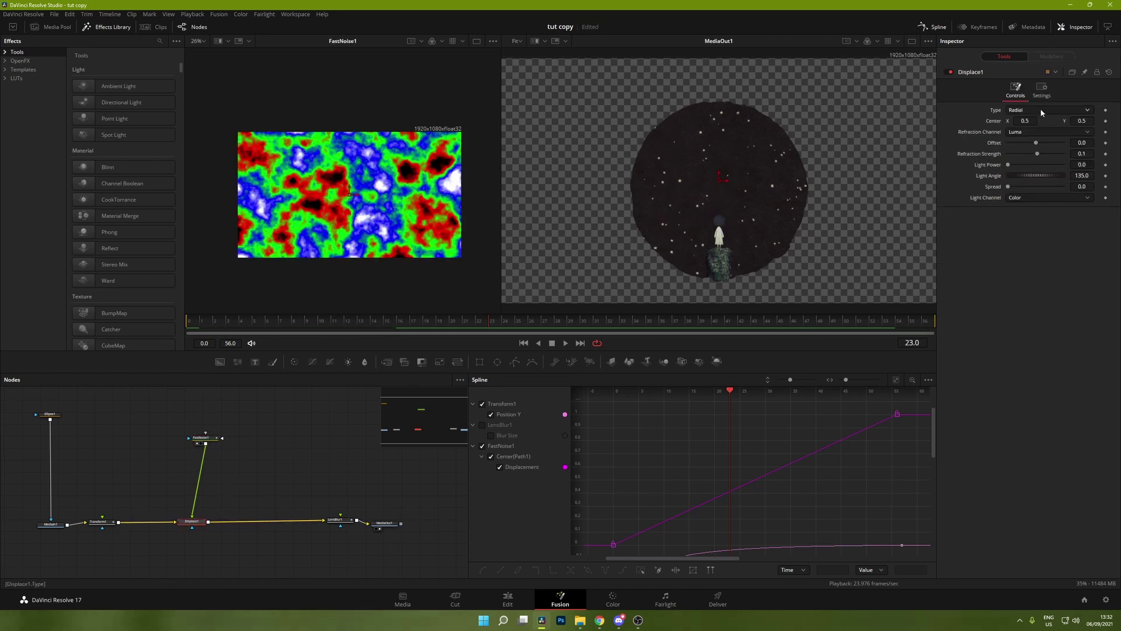
Set the Displace type to X Y, its Y channel to Luma and its Y refraction to 0.4
{"action": "left_click", "coordinate": [1042, 110]}
{"action": "left_click", "coordinate": [1025, 129]}
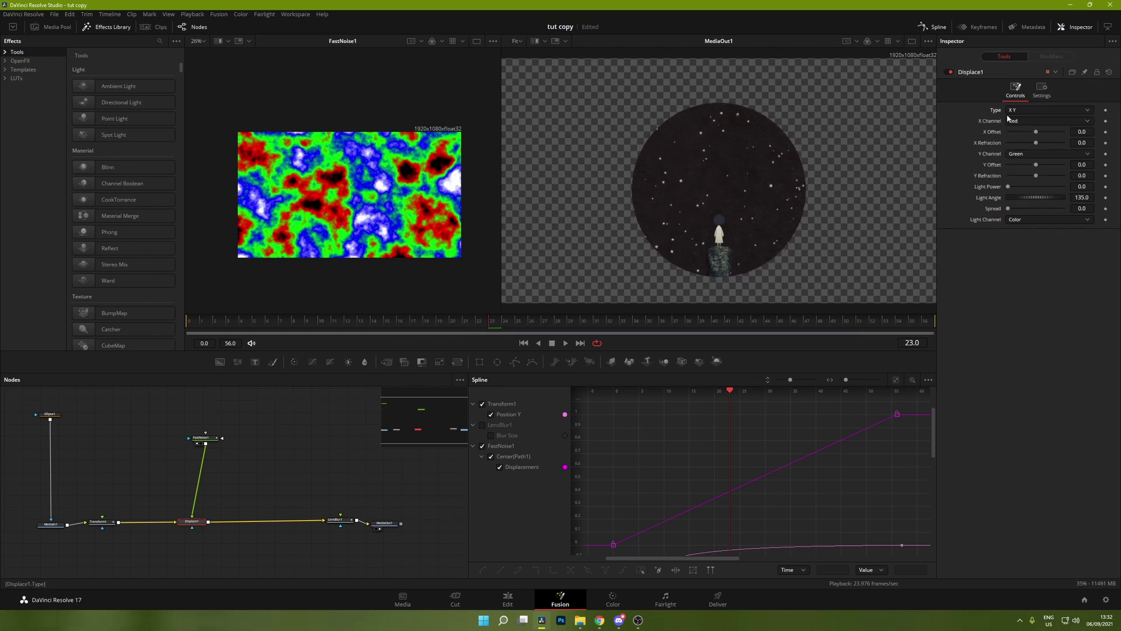
{"action": "left_click", "coordinate": [1016, 156]}
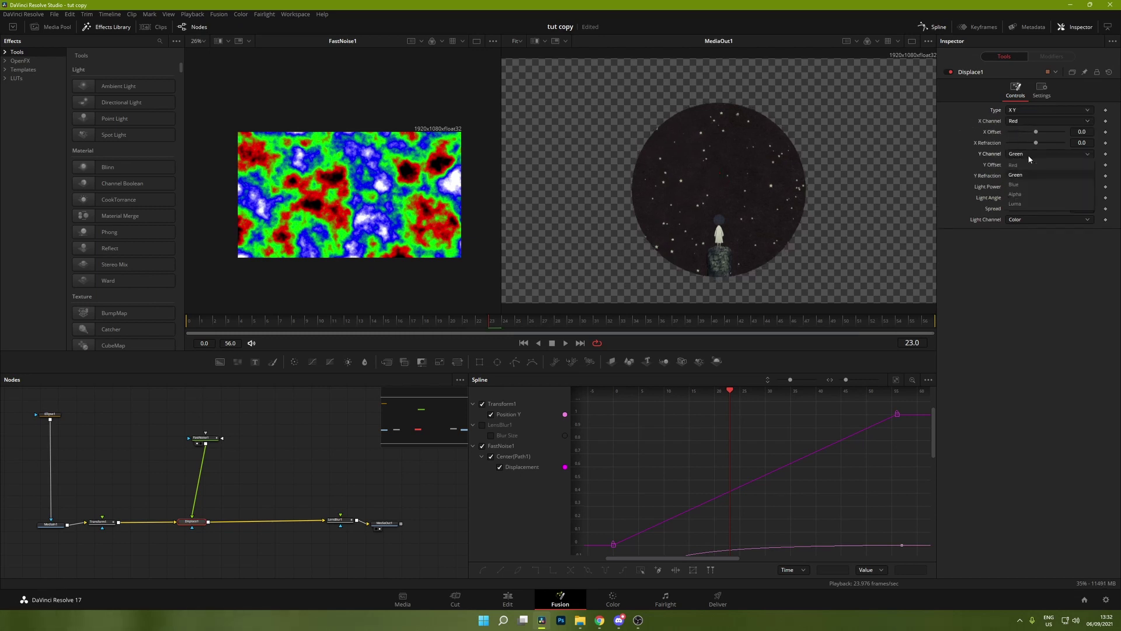
{"action": "left_click", "coordinate": [1030, 204]}
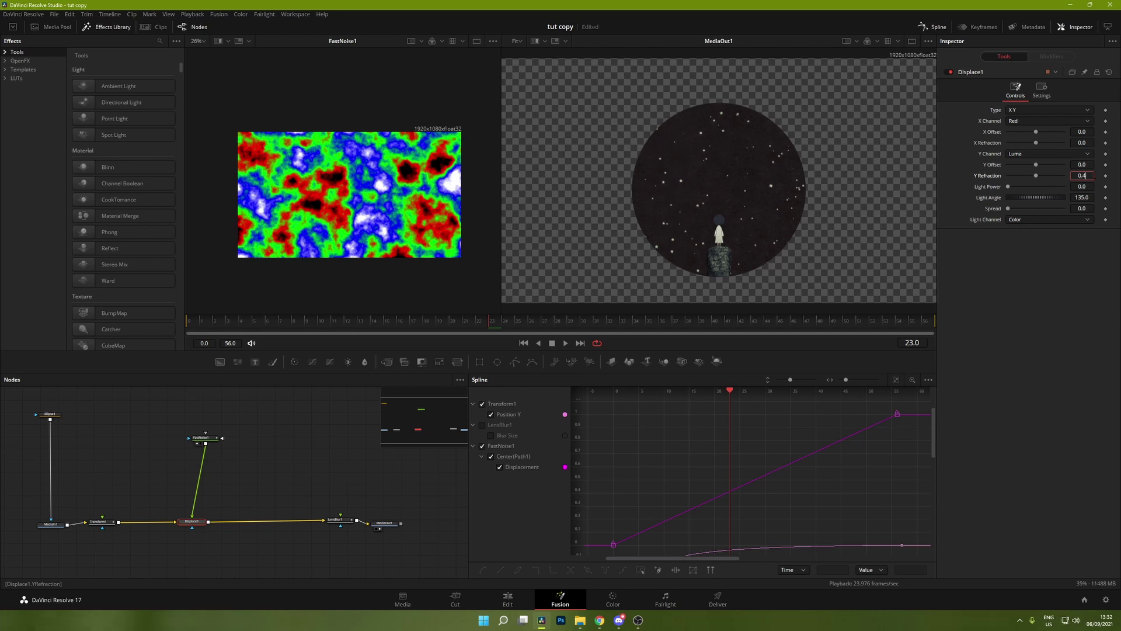
{"action": "key", "text": "Tab"}
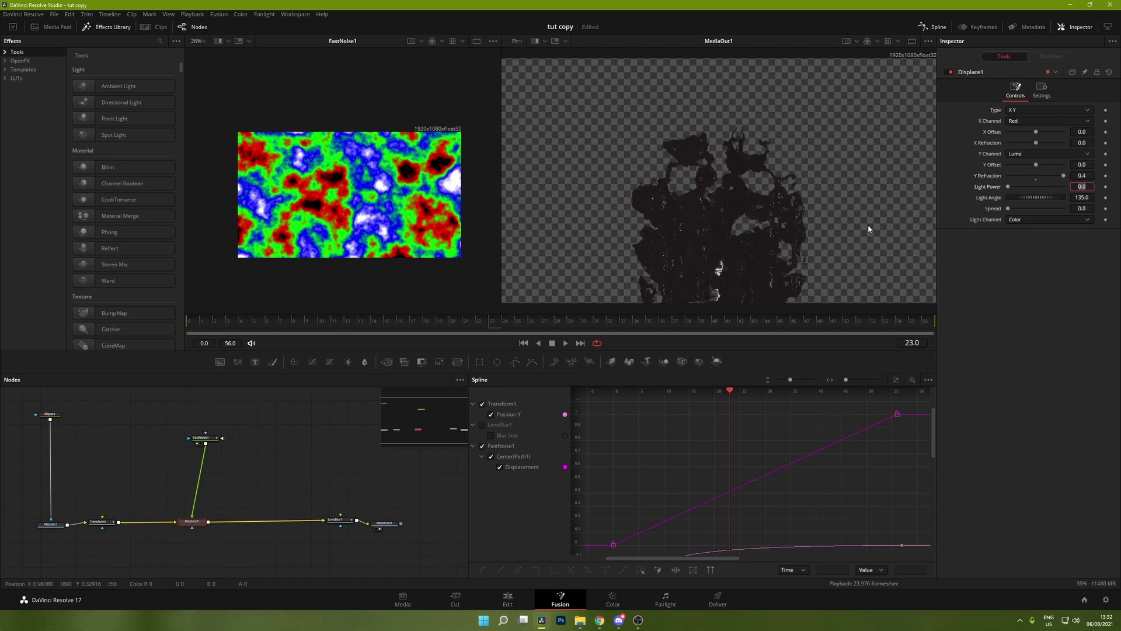
Set the Displace spread to about 1.56 and check the distortion across the frames
{"action": "scroll", "coordinate": [667, 219], "scroll_direction": "down", "scroll_amount": 2}
{"action": "left_click_drag", "start_coordinate": [1017, 207], "coordinate": [1037, 214]}
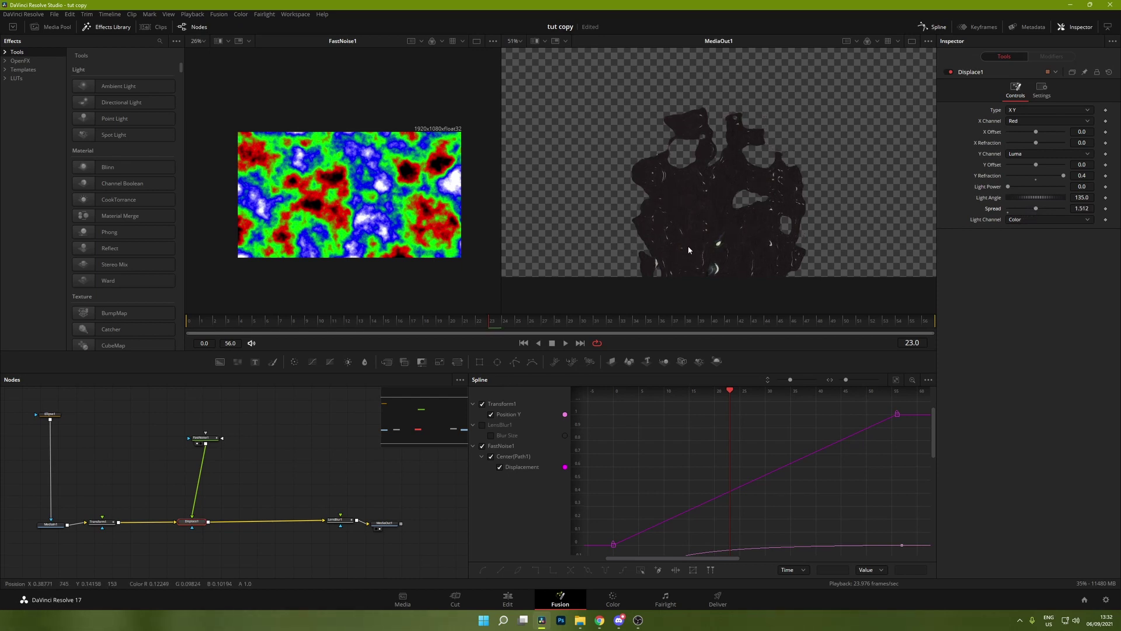
{"action": "scroll", "coordinate": [702, 193], "scroll_direction": "down", "scroll_amount": 3}
{"action": "scroll", "coordinate": [707, 198], "scroll_direction": "up", "scroll_amount": 3}
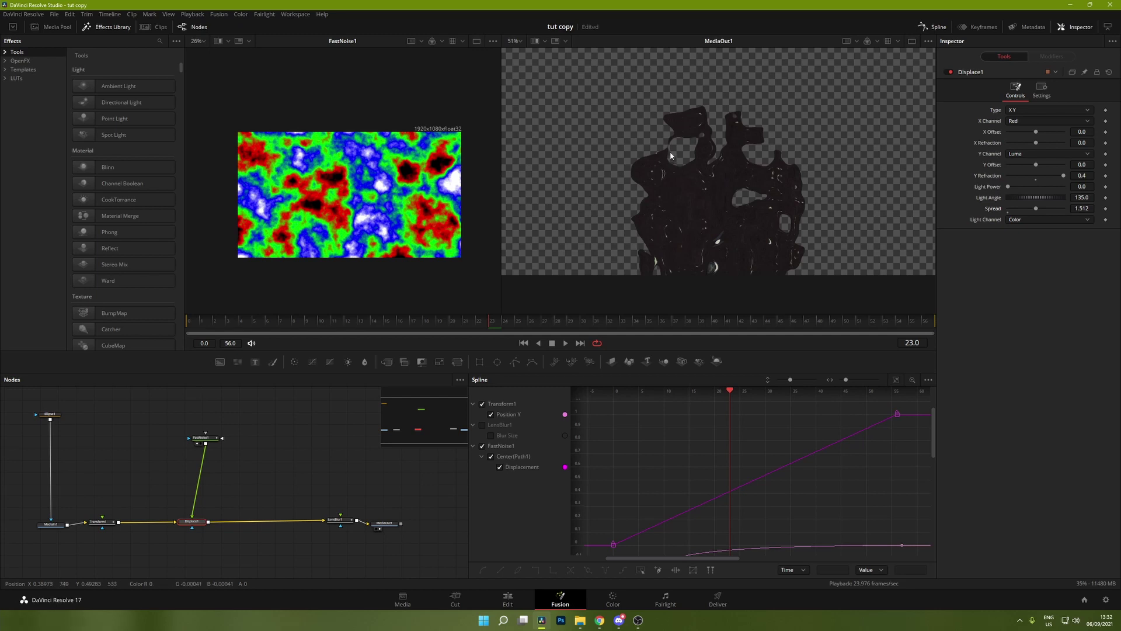
{"action": "mouse_move", "coordinate": [1036, 209]}
{"action": "left_mouse_down"}
{"action": "mouse_move", "coordinate": [992, 212]}
{"action": "mouse_move", "coordinate": [1081, 207]}
{"action": "mouse_move", "coordinate": [1037, 215]}
{"action": "left_mouse_up"}
{"action": "left_click_drag", "start_coordinate": [502, 318], "coordinate": [636, 318]}
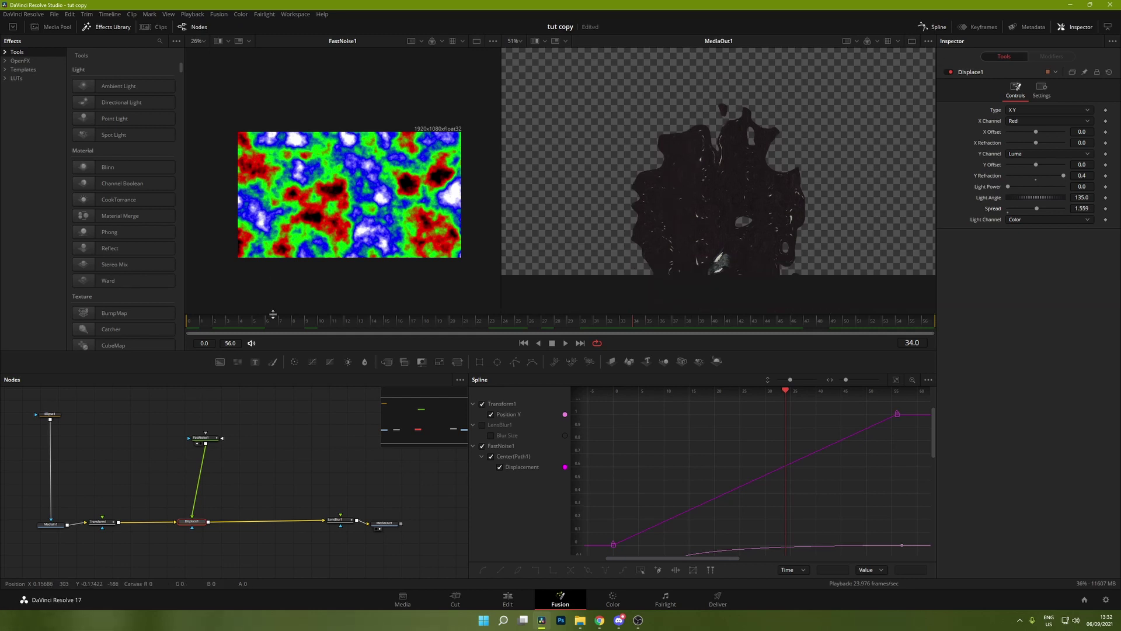
Make room beside the Fast Noise node, add a Background node there and display it in the first viewer
{"action": "left_click_drag", "start_coordinate": [203, 437], "coordinate": [187, 435]}
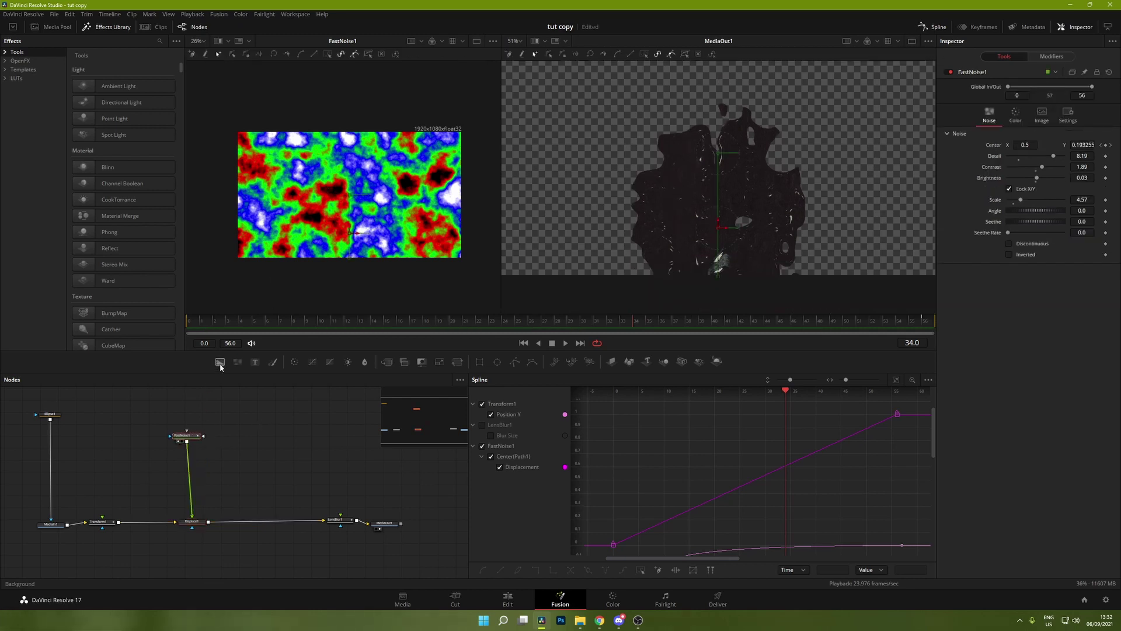
{"action": "left_click_drag", "start_coordinate": [220, 368], "coordinate": [241, 465]}
{"action": "key", "text": "1"}
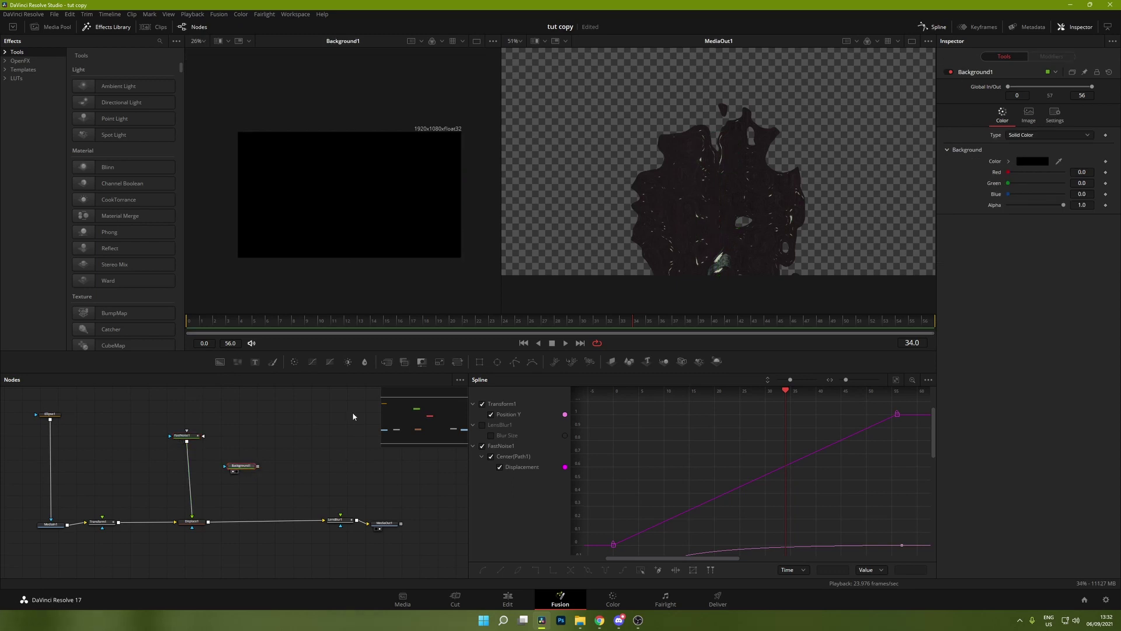
Make the background a vertical linear gradient, black at the upper edge to white at the lower edge, with both ends at X 0.433
{"action": "left_click", "coordinate": [1048, 141]}
{"action": "left_click", "coordinate": [1023, 187]}
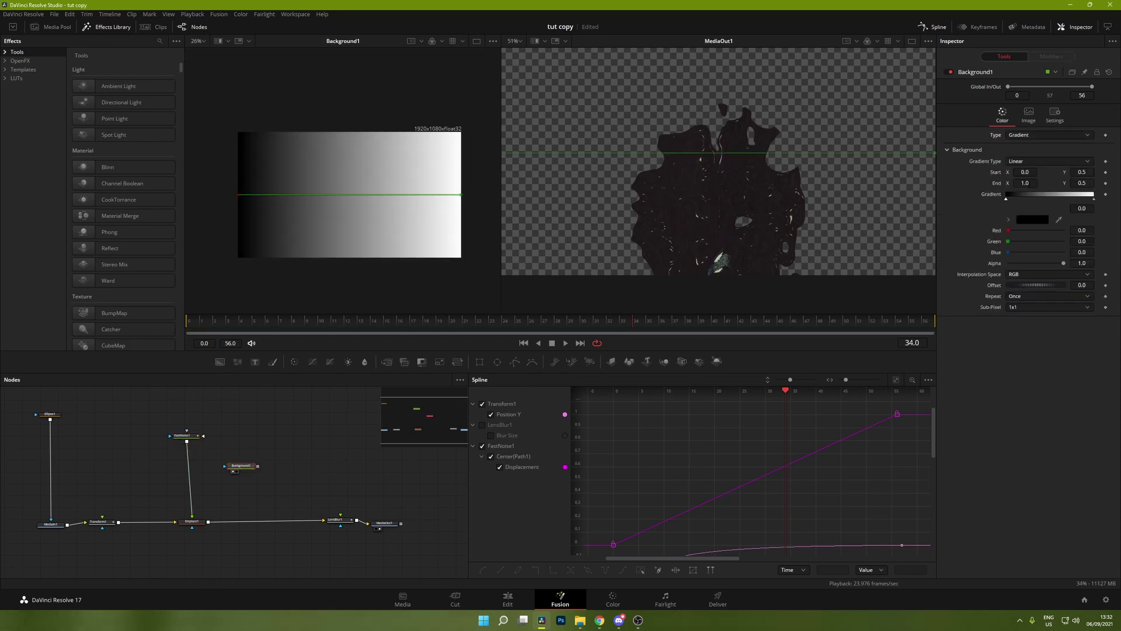
{"action": "left_click_drag", "start_coordinate": [240, 195], "coordinate": [334, 133]}
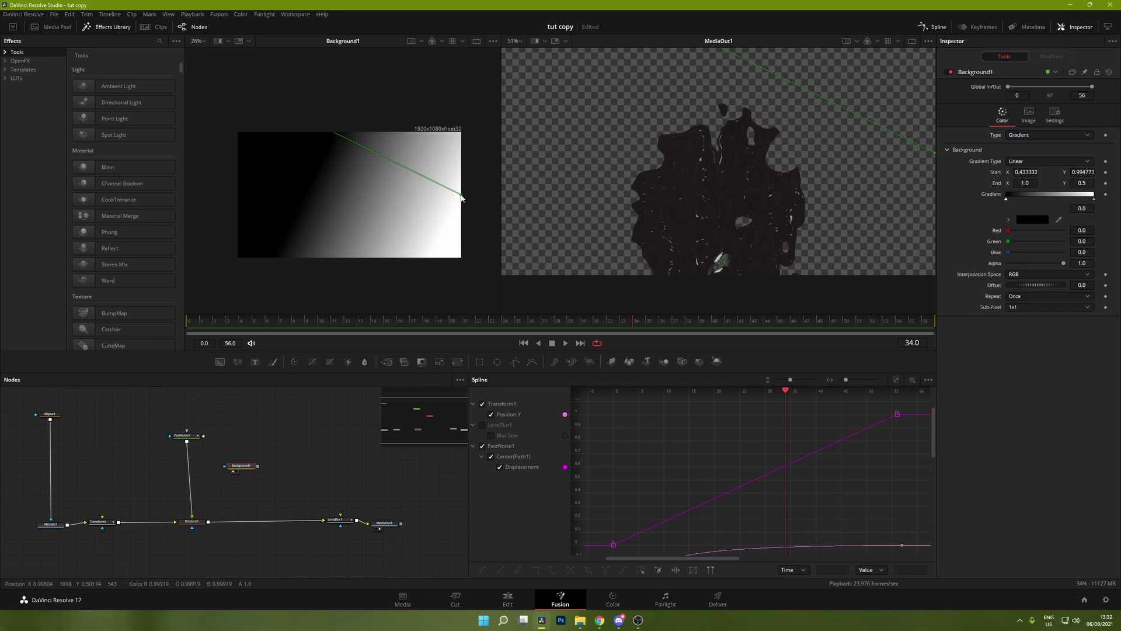
{"action": "left_click_drag", "start_coordinate": [461, 194], "coordinate": [334, 257]}
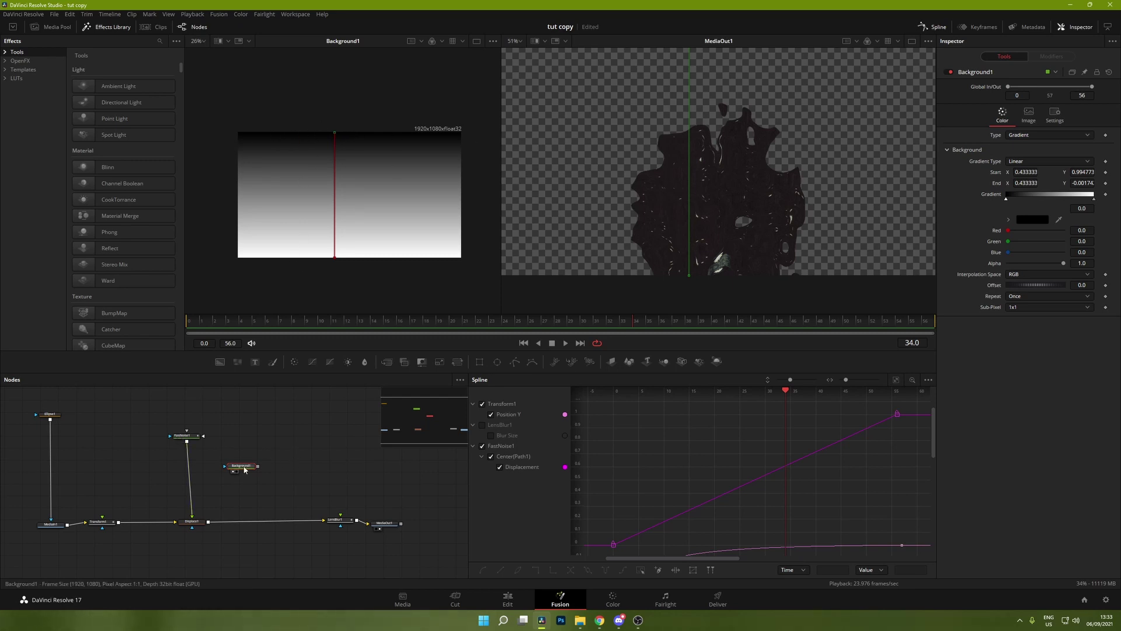
Merge the gradient background over the noise ahead of Displace, display the Merge and set its apply mode to Multiply
{"action": "left_click_drag", "start_coordinate": [246, 469], "coordinate": [193, 493]}
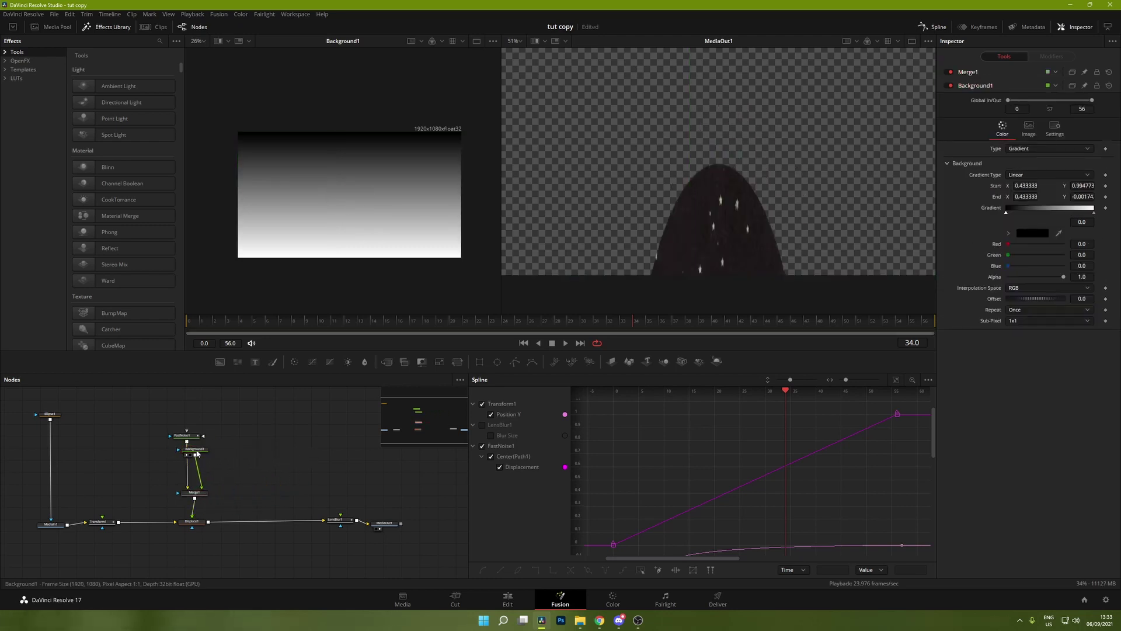
{"action": "left_click_drag", "start_coordinate": [196, 449], "coordinate": [277, 486]}
{"action": "left_click", "coordinate": [202, 494]}
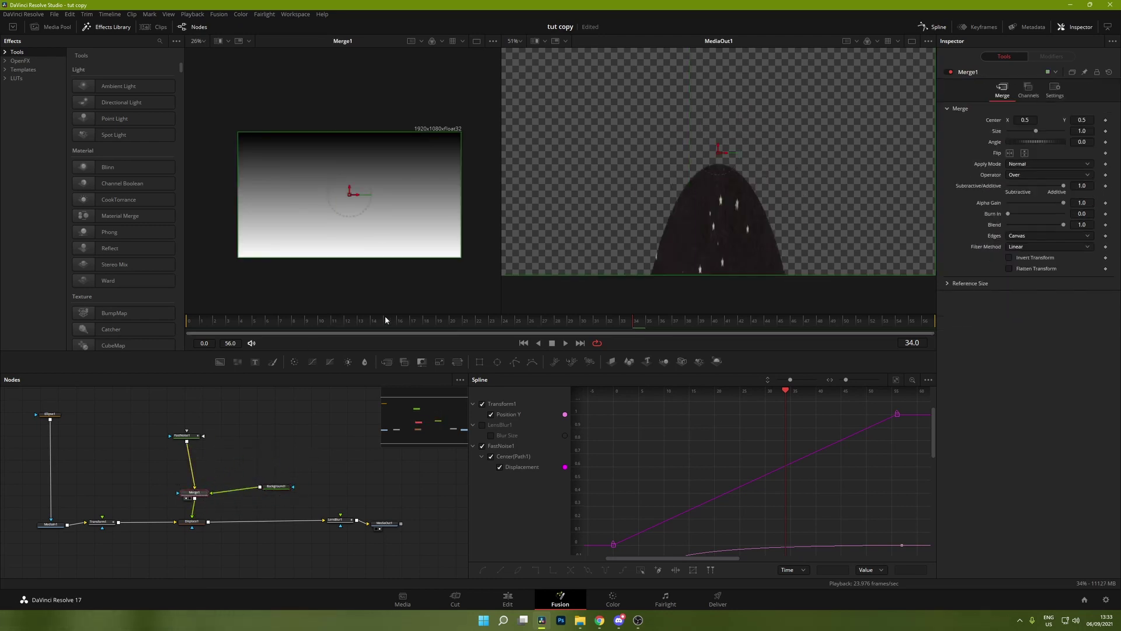
{"action": "left_click", "coordinate": [1046, 166]}
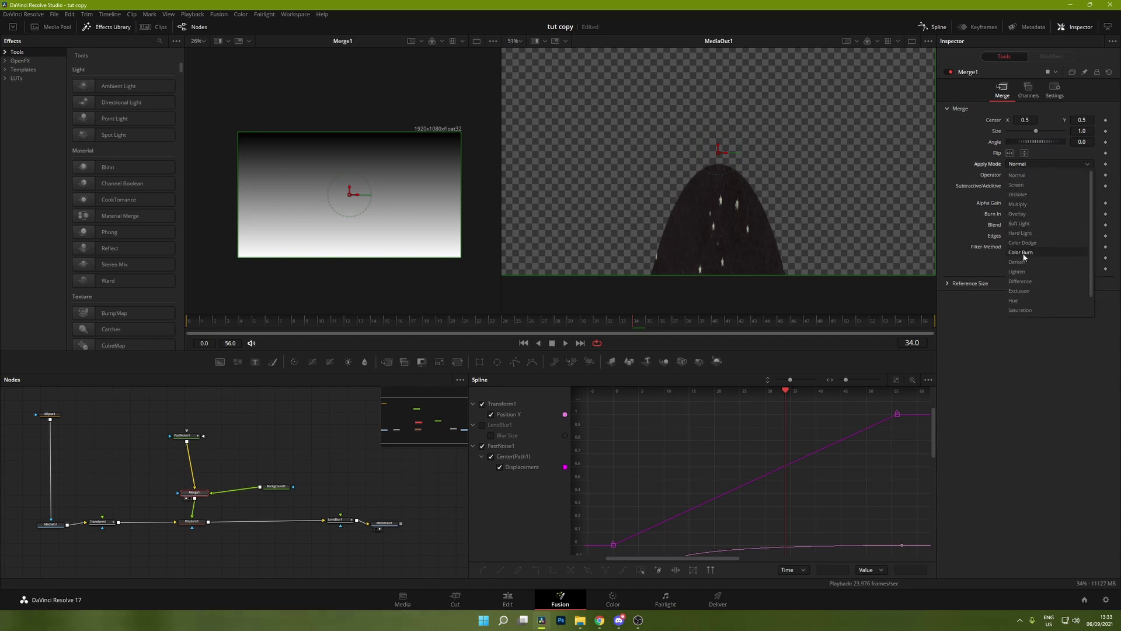
{"action": "left_click", "coordinate": [1022, 206]}
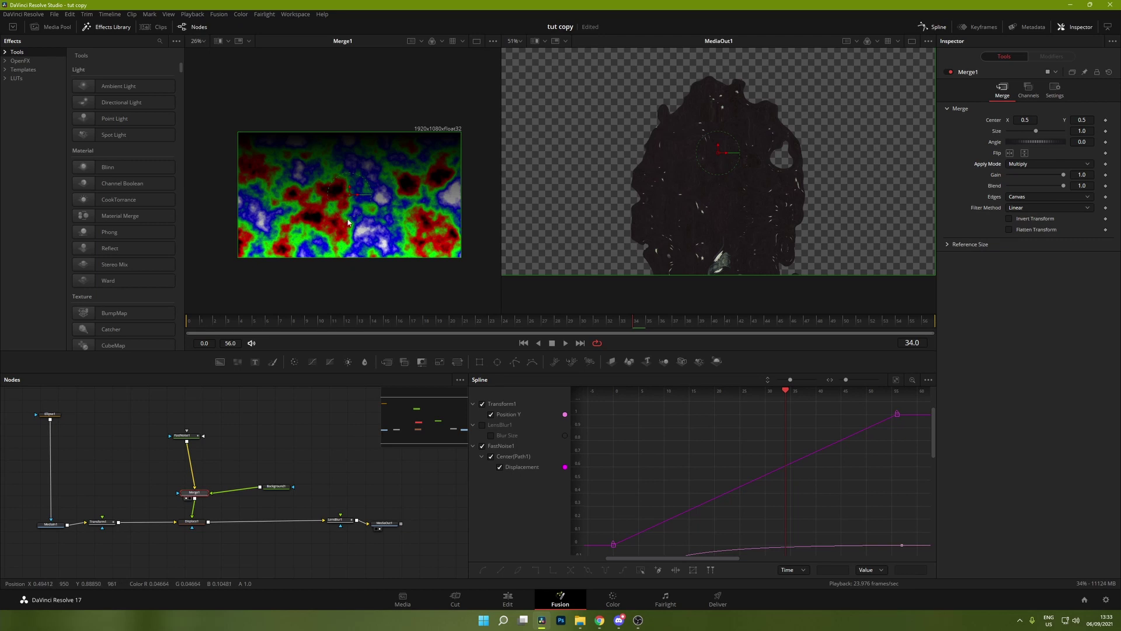
Raise the background gradient's offset to 1.015 and keyframe it at frame 0
{"action": "left_click", "coordinate": [277, 491]}
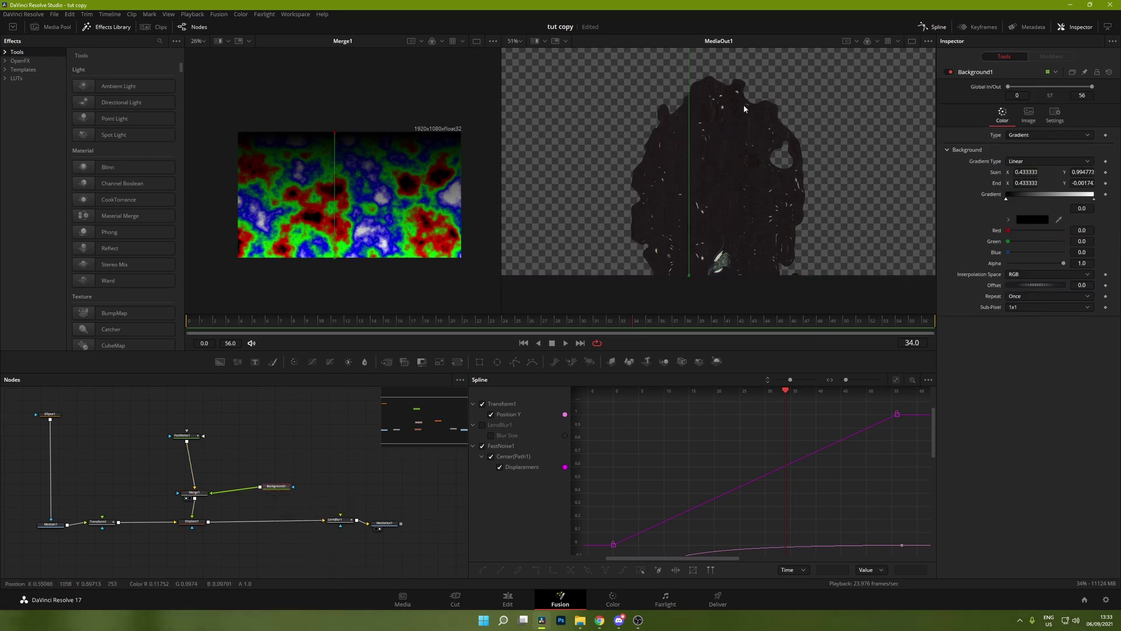
{"action": "left_click_drag", "start_coordinate": [1030, 286], "coordinate": [1058, 289]}
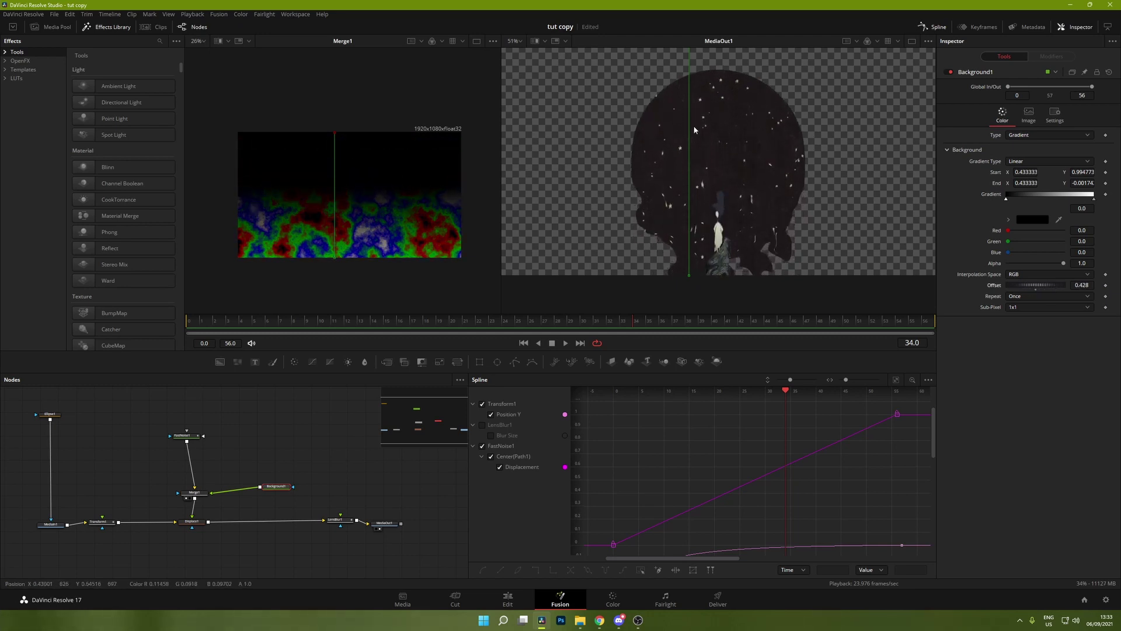
{"action": "left_click_drag", "start_coordinate": [1034, 285], "coordinate": [1058, 290]}
{"action": "left_click_drag", "start_coordinate": [216, 325], "coordinate": [187, 325]}
{"action": "left_click", "coordinate": [1105, 285]}
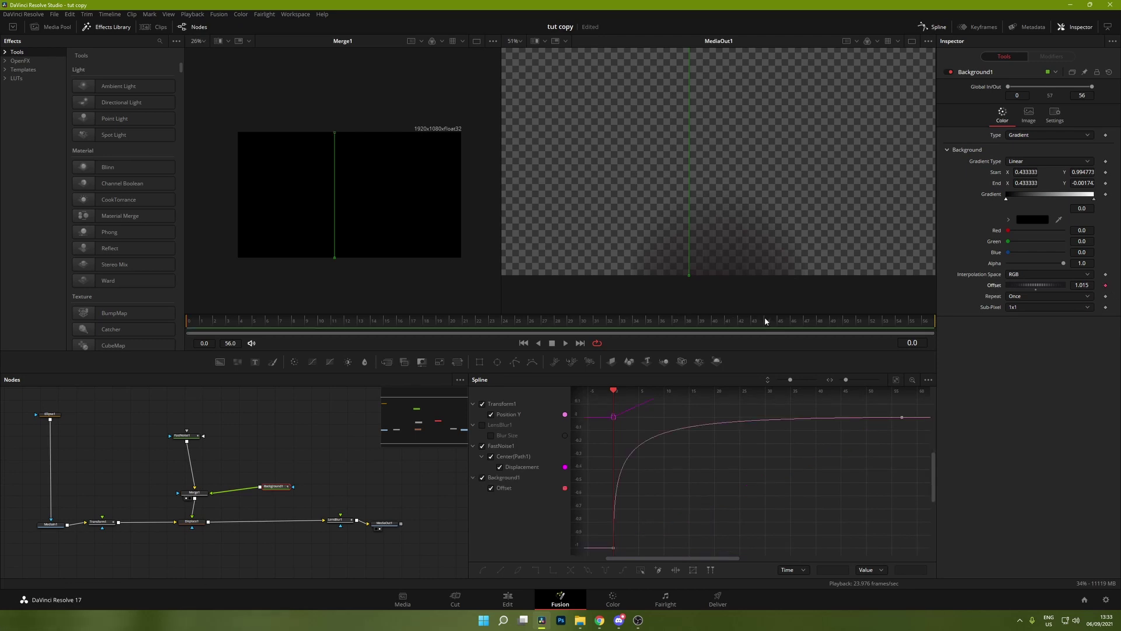
Keyframe the gradient offset at 0.418 on frame 56 and remove the trial keyframe at frame 32
{"action": "left_click_drag", "start_coordinate": [764, 318], "coordinate": [1005, 328]}
{"action": "left_click_drag", "start_coordinate": [1036, 286], "coordinate": [998, 295]}
{"action": "left_click_drag", "start_coordinate": [829, 320], "coordinate": [609, 321]}
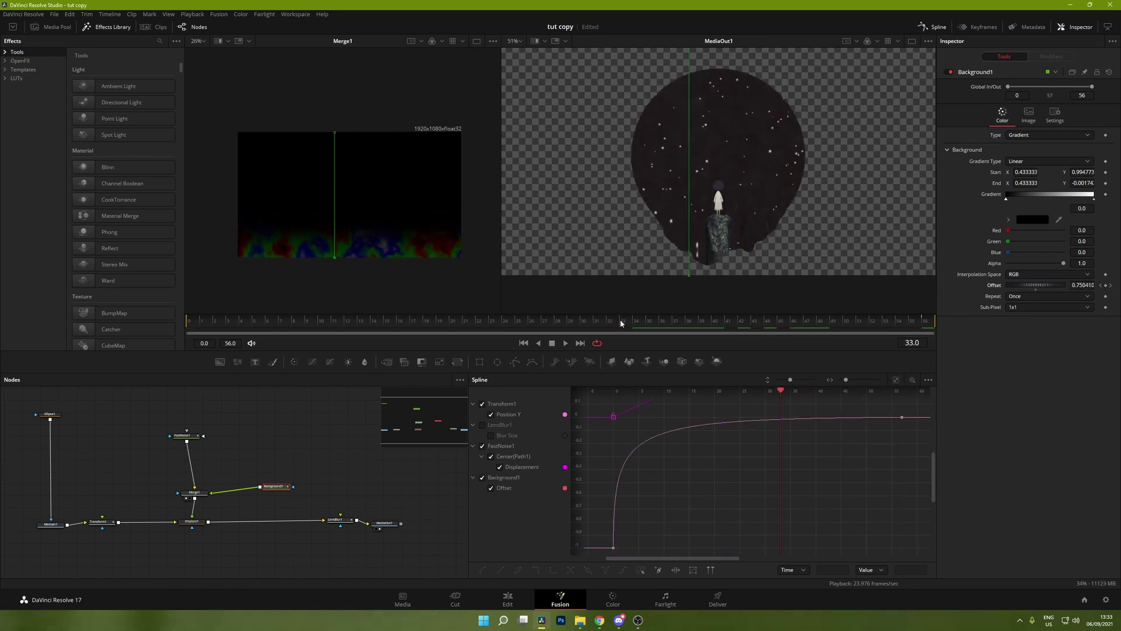
{"action": "left_click_drag", "start_coordinate": [1045, 288], "coordinate": [1022, 288]}
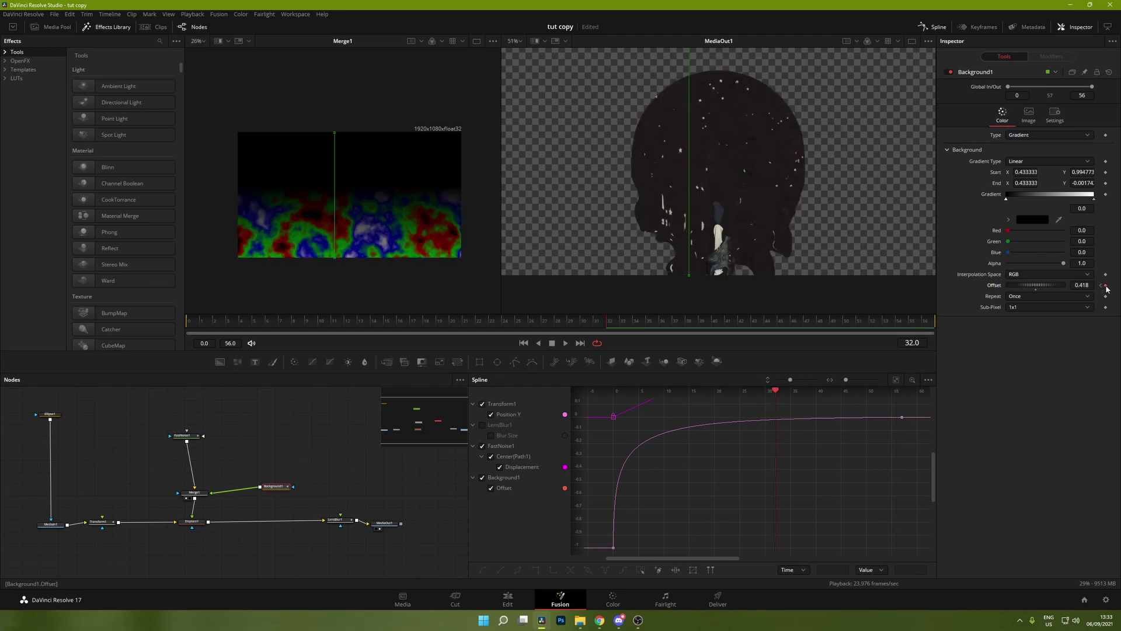
{"action": "left_click_drag", "start_coordinate": [765, 325], "coordinate": [1083, 318]}
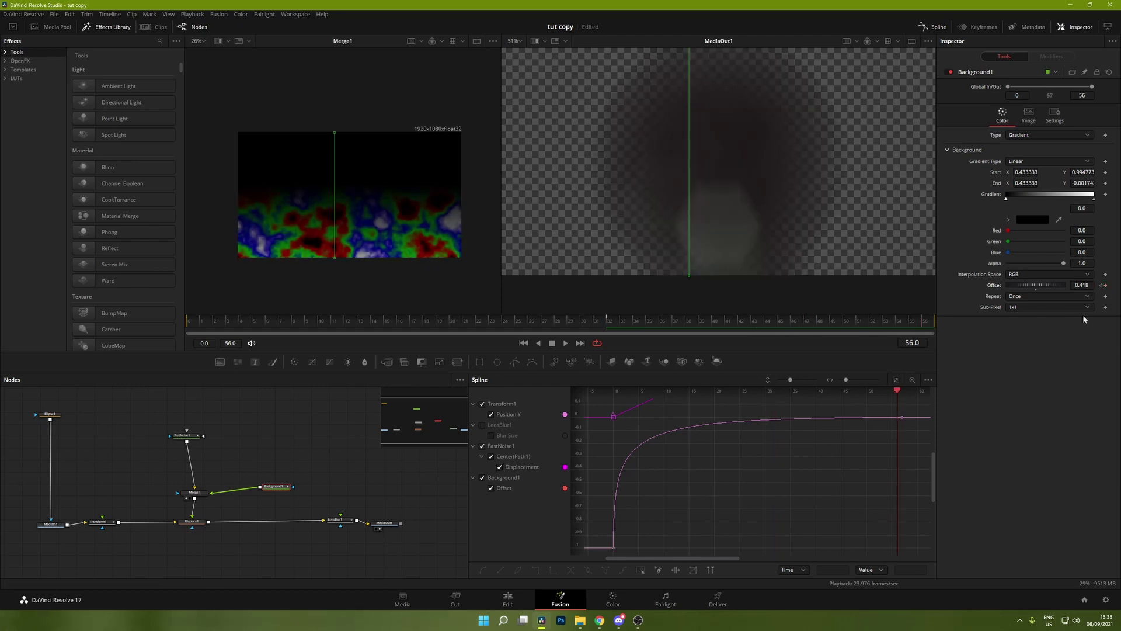
{"action": "left_click", "coordinate": [1101, 286]}
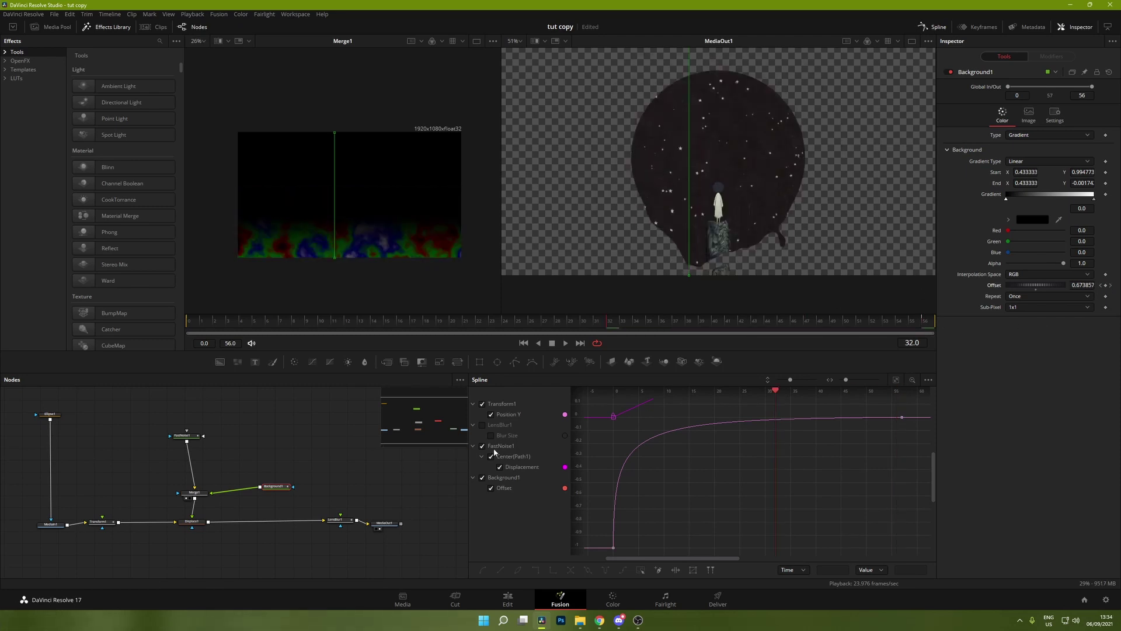
Show only the Background offset curve in the spline editor, smooth it, and adjust its handles for a steep start and soft end
{"action": "left_click", "coordinate": [482, 403]}
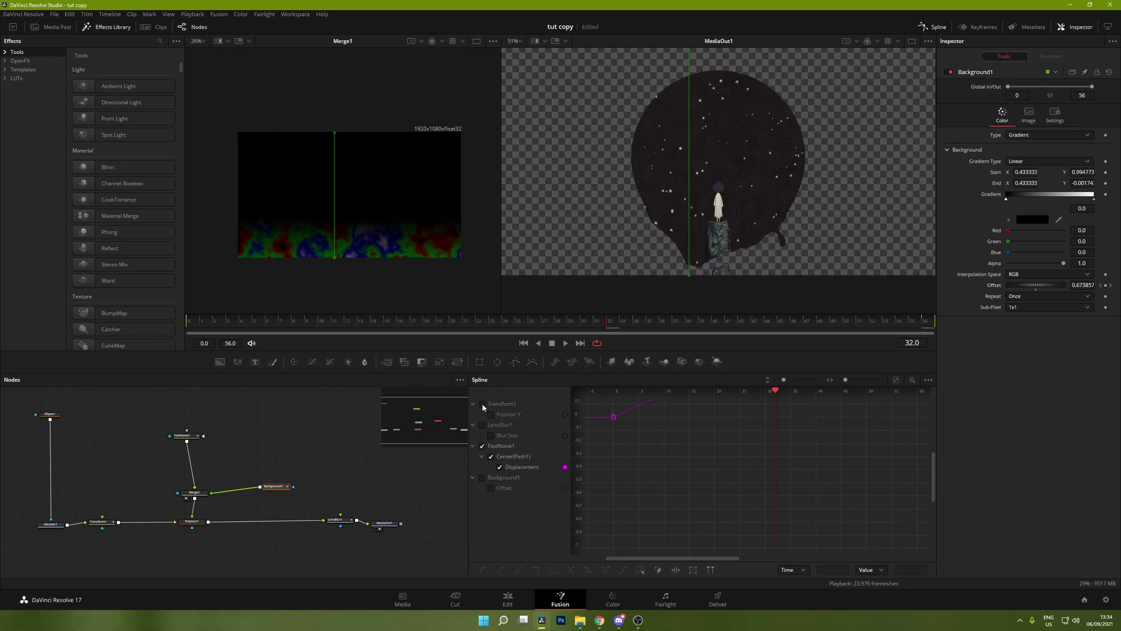
{"action": "left_click", "coordinate": [483, 477]}
{"action": "left_click", "coordinate": [896, 380]}
{"action": "key", "text": "ctrl+a"}
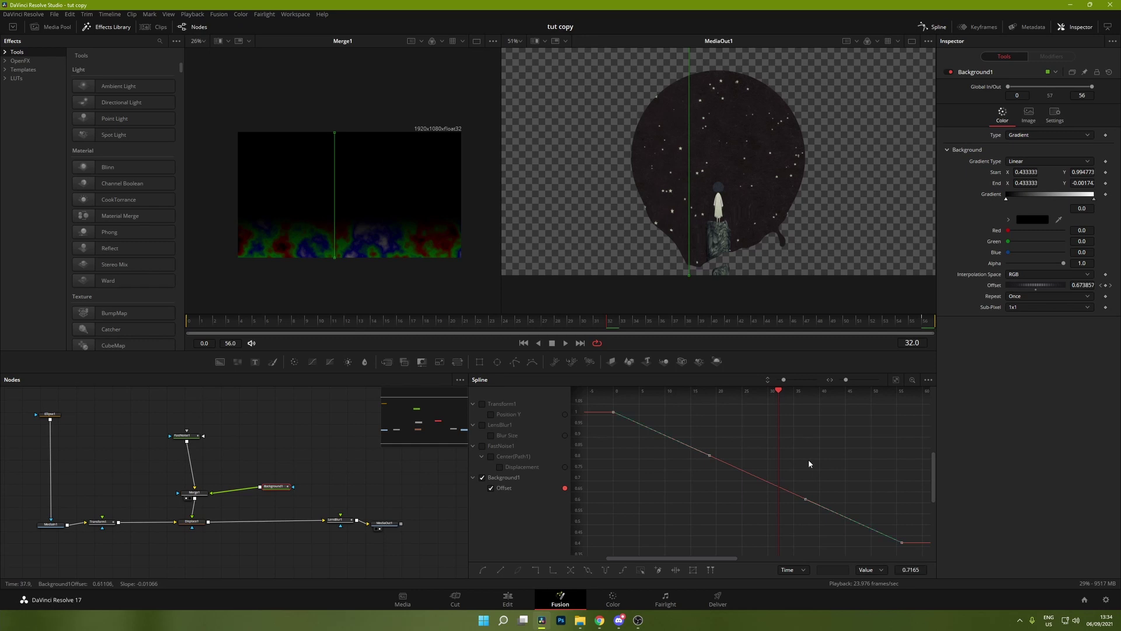
{"action": "key", "text": "shift+s"}
{"action": "left_click_drag", "start_coordinate": [709, 415], "coordinate": [612, 465]}
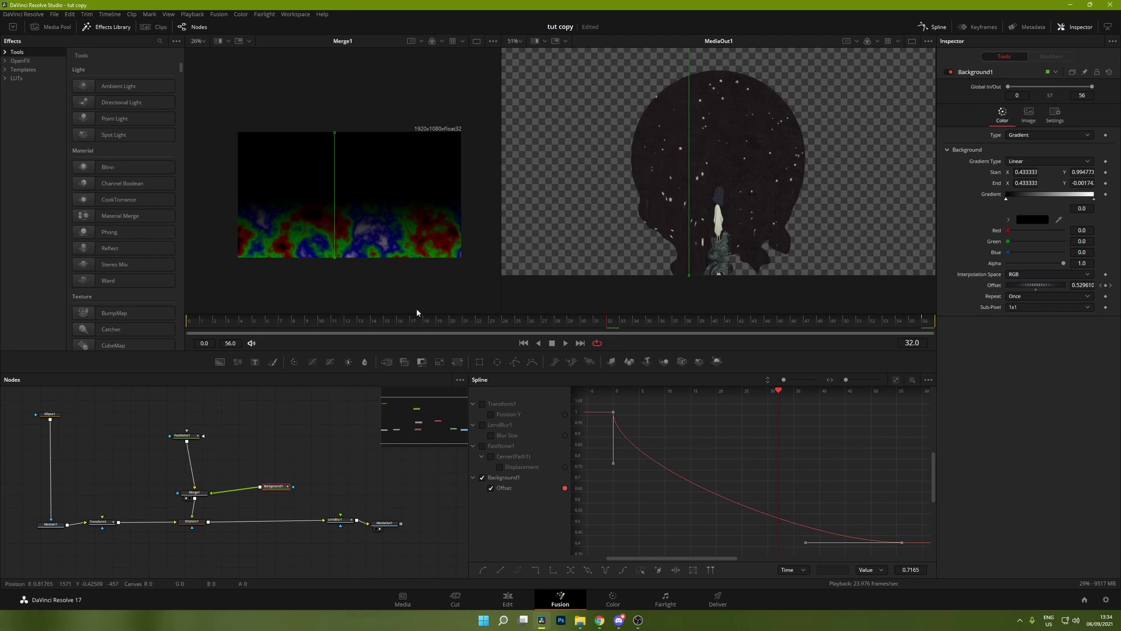
Scrub and play back the transition to check the melting distortion with the eased gradient offset
{"action": "left_click_drag", "start_coordinate": [418, 320], "coordinate": [130, 320]}
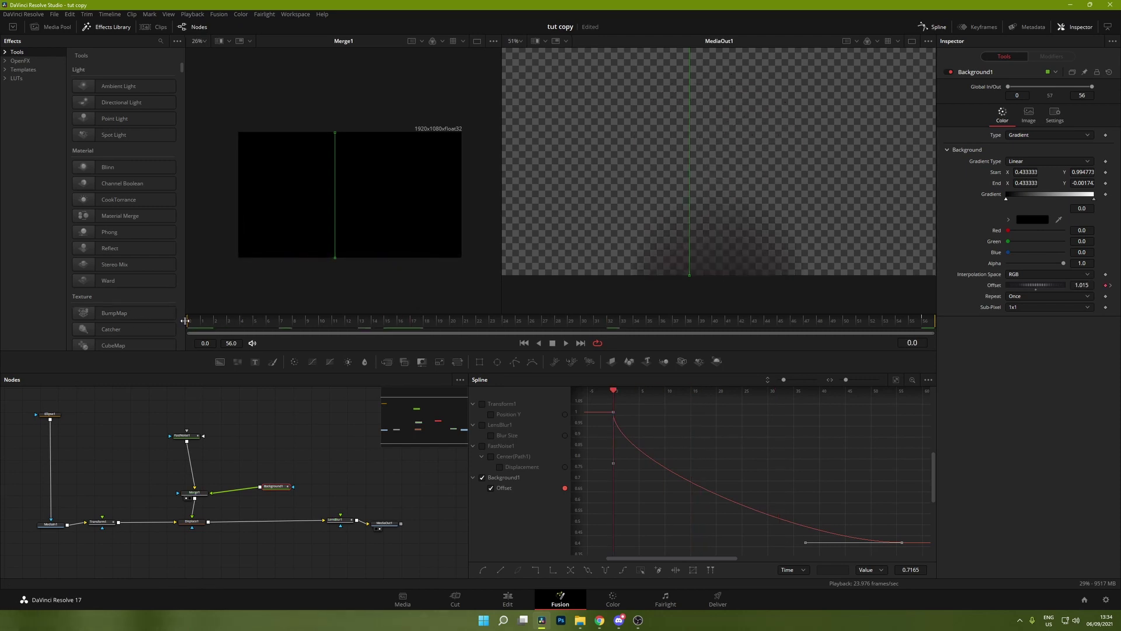
{"action": "left_click_drag", "start_coordinate": [225, 324], "coordinate": [710, 324]}
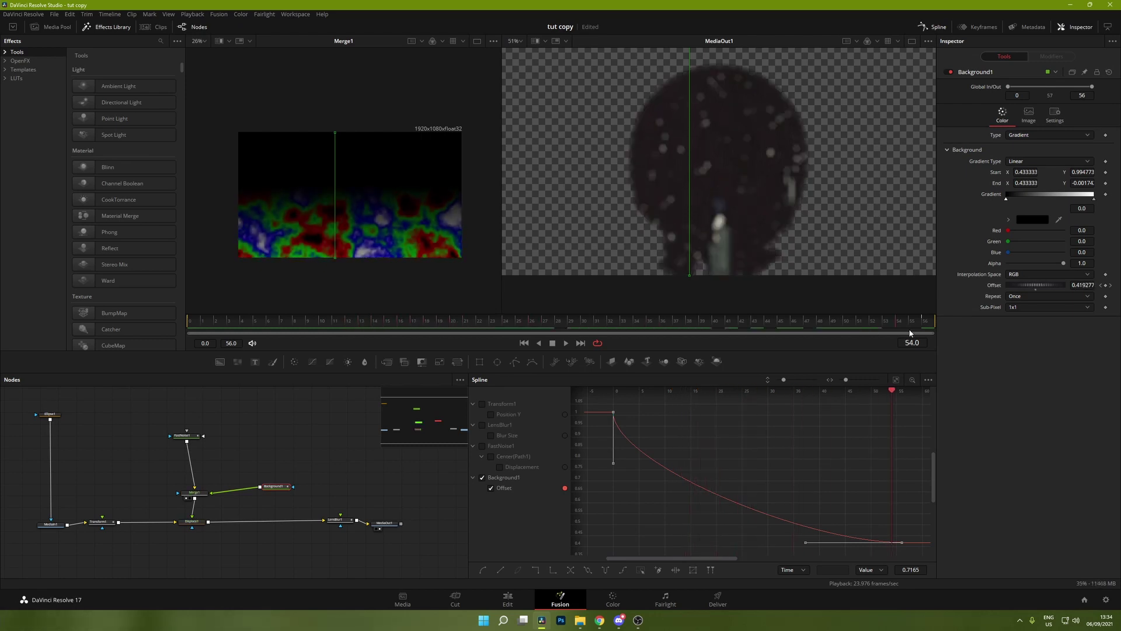
{"action": "key", "text": "space"}
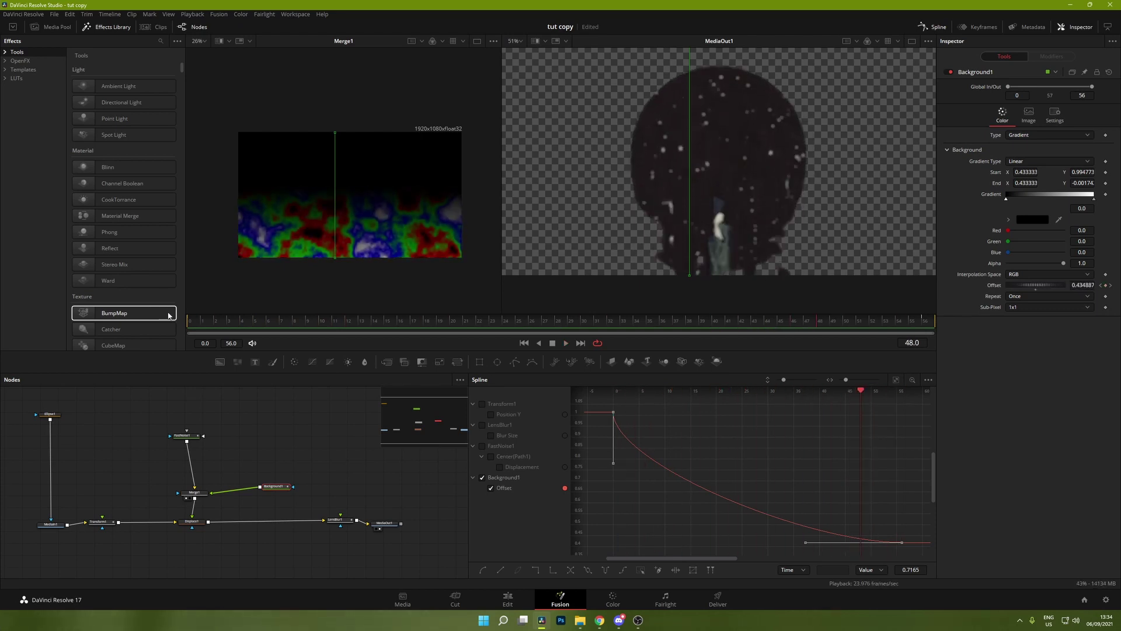
{"action": "key", "text": "space"}
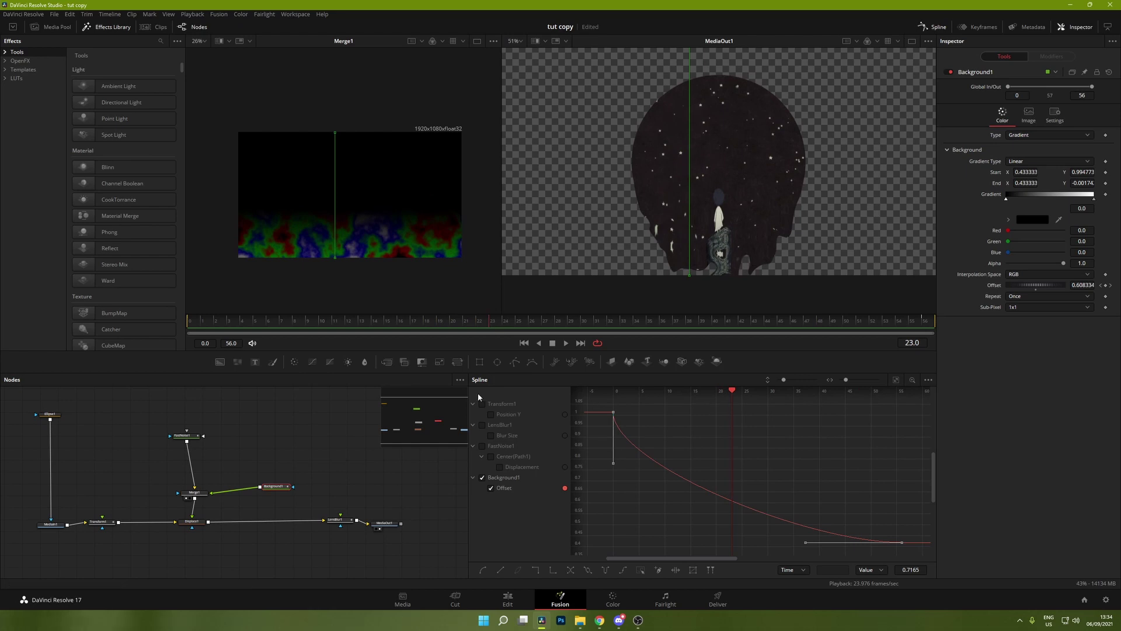
Move the Background node to the opposite side of the Merge node in the node graph
{"action": "left_click_drag", "start_coordinate": [286, 487], "coordinate": [122, 476]}
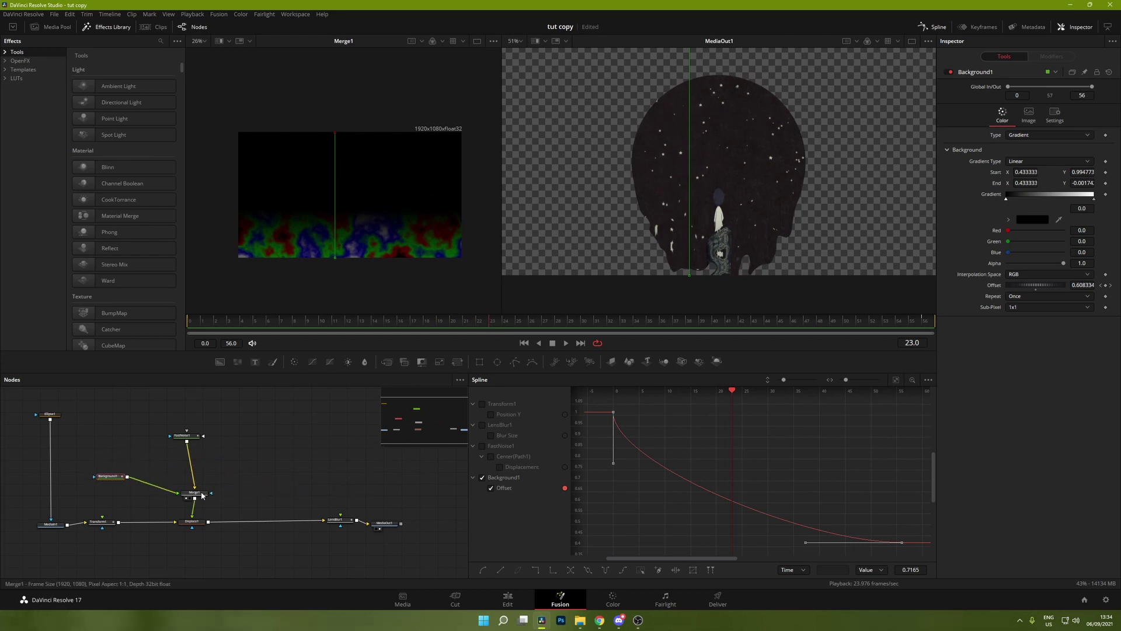
Add a new Displace node to the composition without wiring it to the existing chain
{"action": "left_click", "coordinate": [194, 497]}
{"action": "key", "text": "shift+space"}
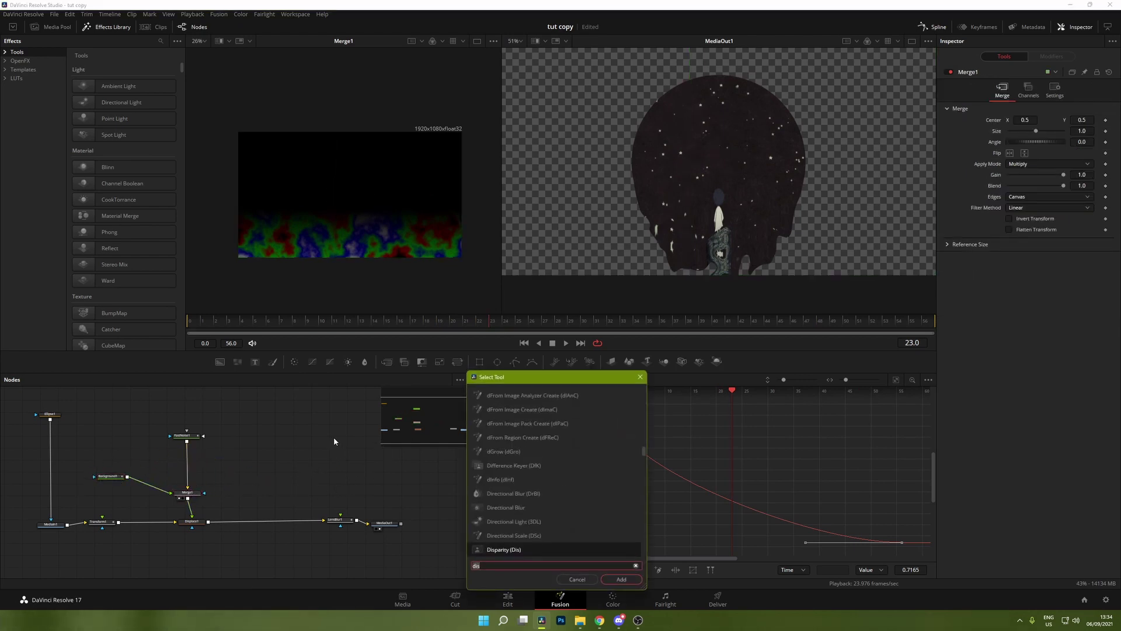
{"action": "type", "text": "dis"}
{"action": "key", "text": "Down"}
{"action": "key", "text": "Down"}
{"action": "key", "text": "Down"}
{"action": "key", "text": "Down"}
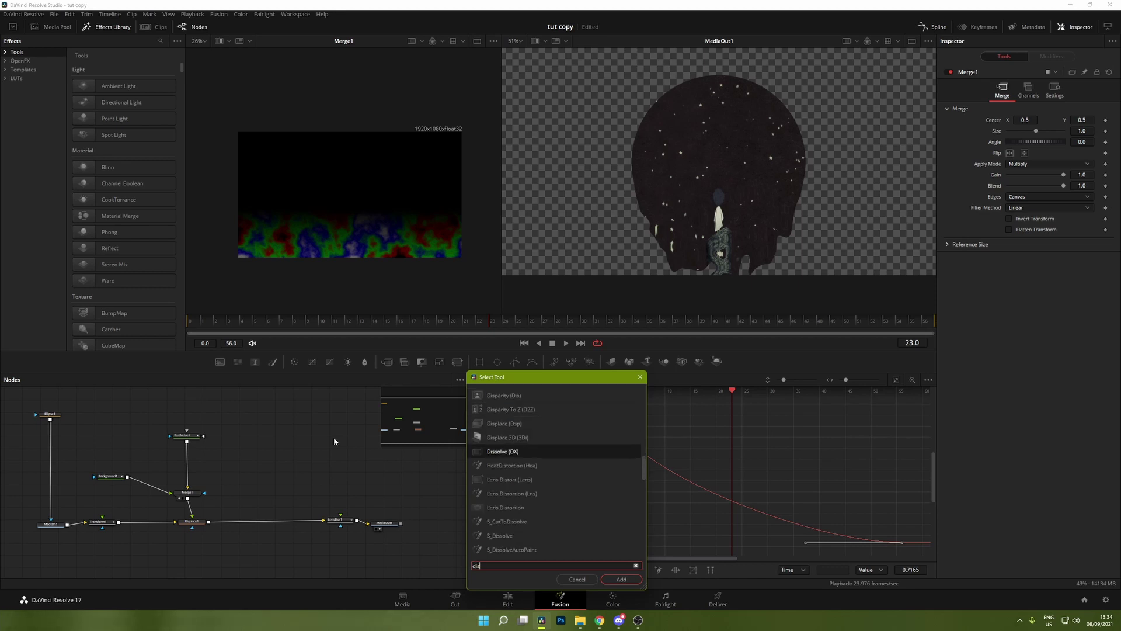
{"action": "key", "text": "Up"}
{"action": "key", "text": "Up"}
{"action": "key", "text": "Down"}
{"action": "key", "text": "Up"}
{"action": "key", "text": "Return"}
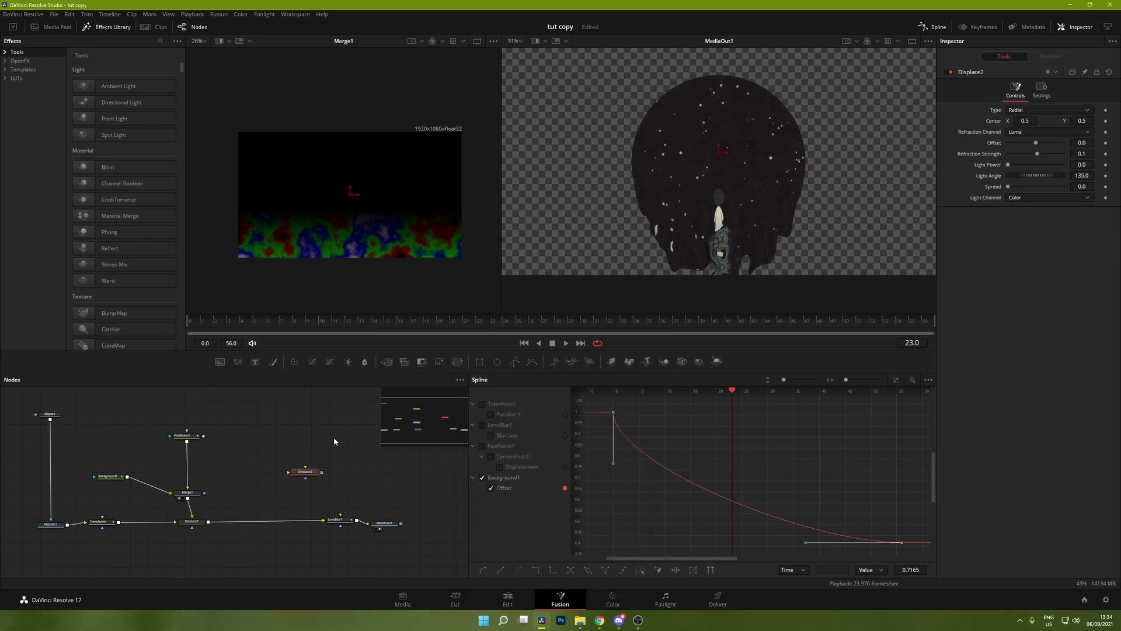
Insert the new Displace node between the first Displace and the lens blur, and add a copy of it directly after it
{"action": "left_click_drag", "start_coordinate": [386, 525], "coordinate": [415, 520]}
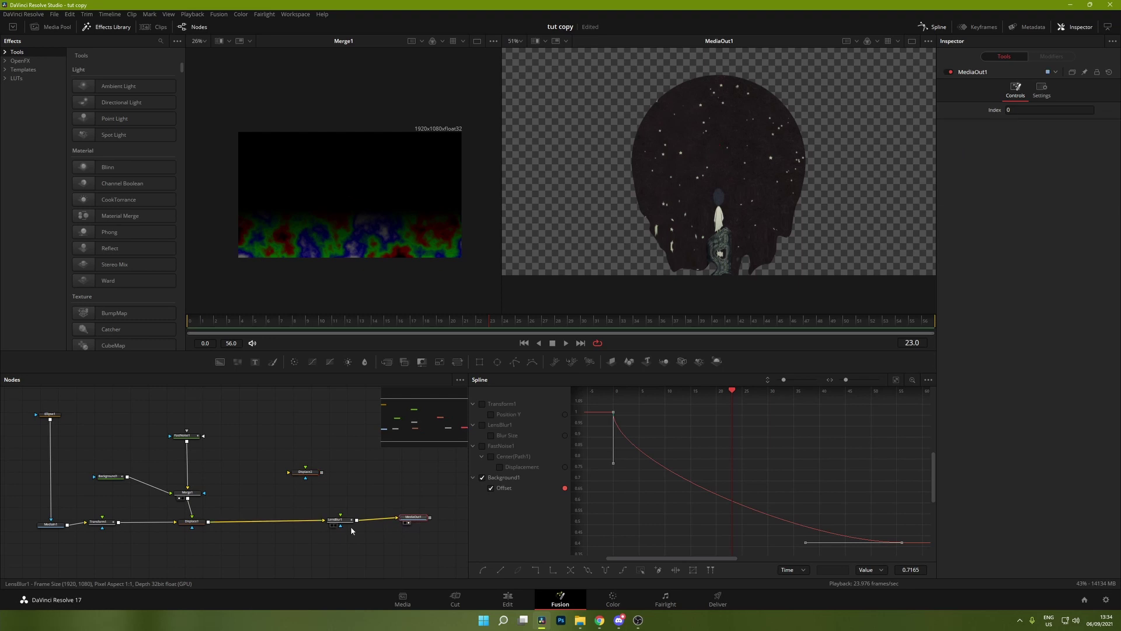
{"action": "left_click_drag", "start_coordinate": [341, 525], "coordinate": [359, 527]}
{"action": "left_click_drag", "start_coordinate": [305, 472], "coordinate": [253, 521]}
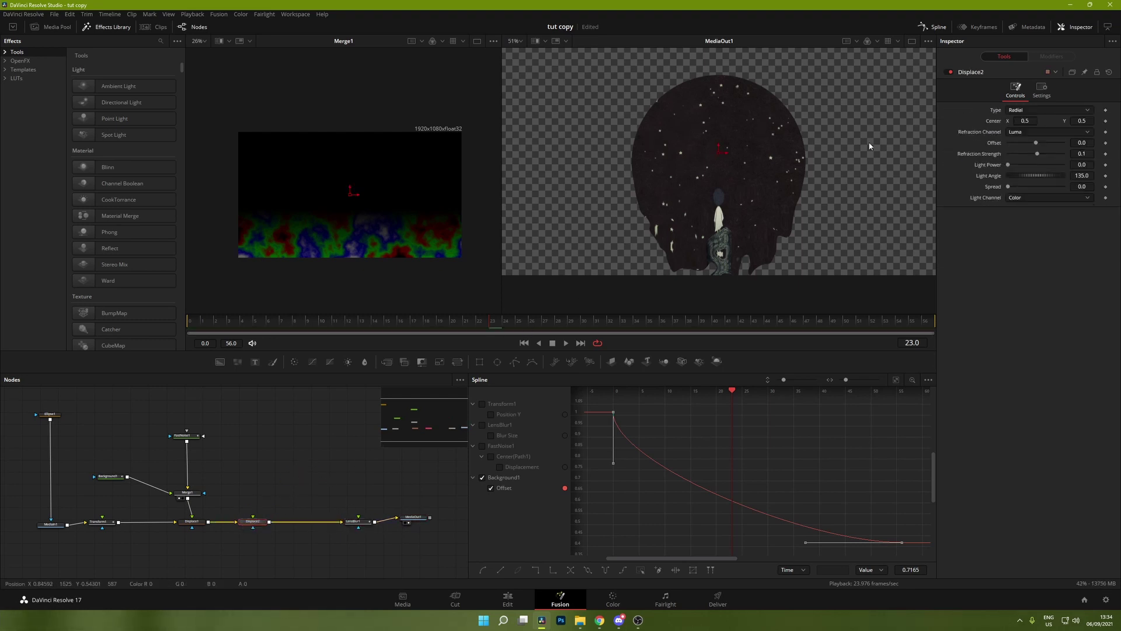
{"action": "left_click", "coordinate": [262, 457]}
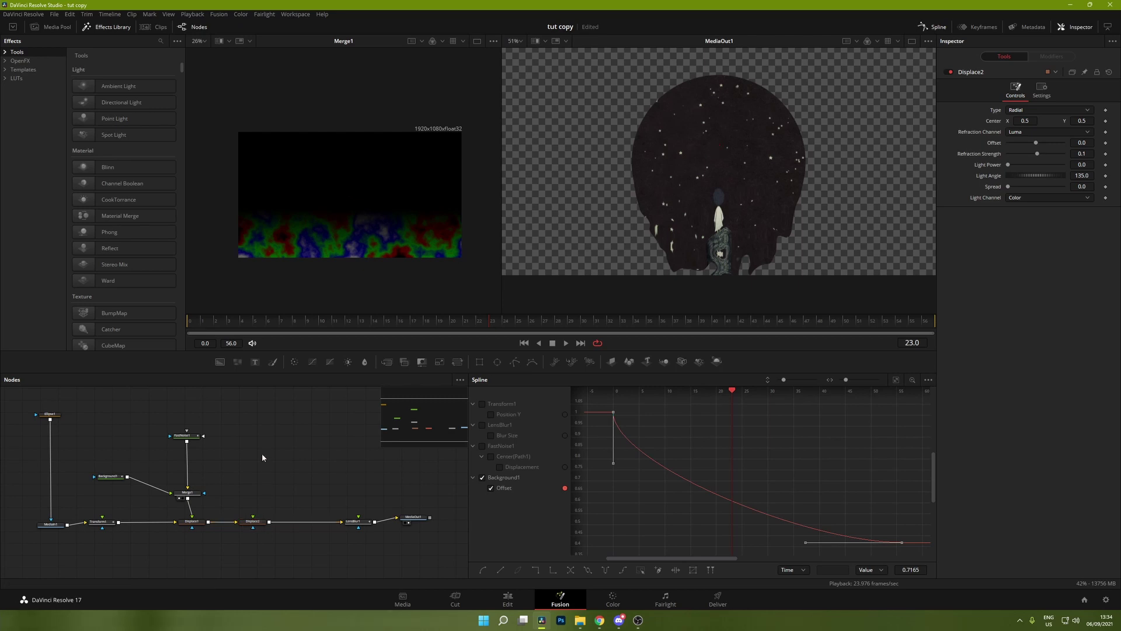
{"action": "left_click_drag", "start_coordinate": [264, 458], "coordinate": [310, 524]}
View the second Displace node and set it to XY type, X Channel Luma and X Refraction -0.1
{"action": "left_click", "coordinate": [253, 521]}
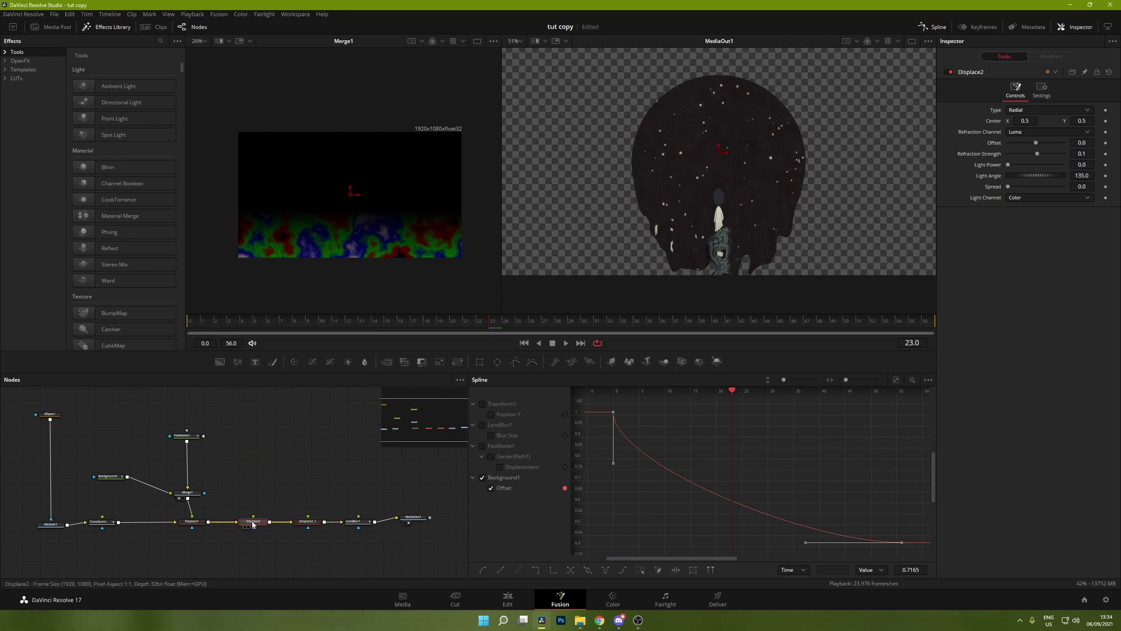
{"action": "key", "text": "1"}
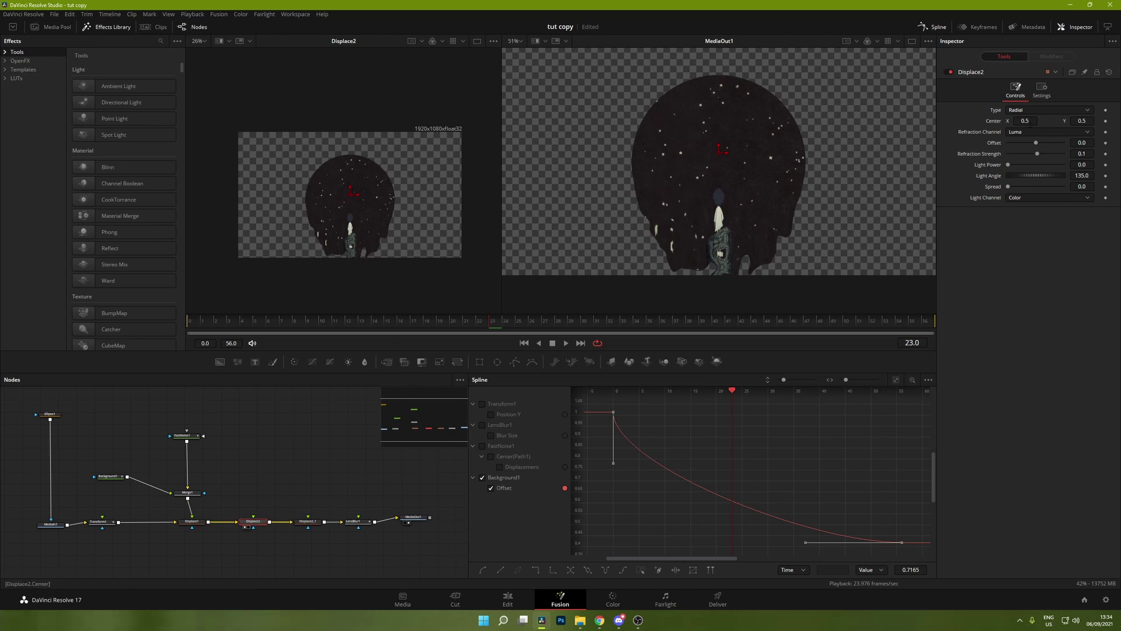
{"action": "left_click", "coordinate": [1033, 111]}
{"action": "left_click", "coordinate": [1028, 131]}
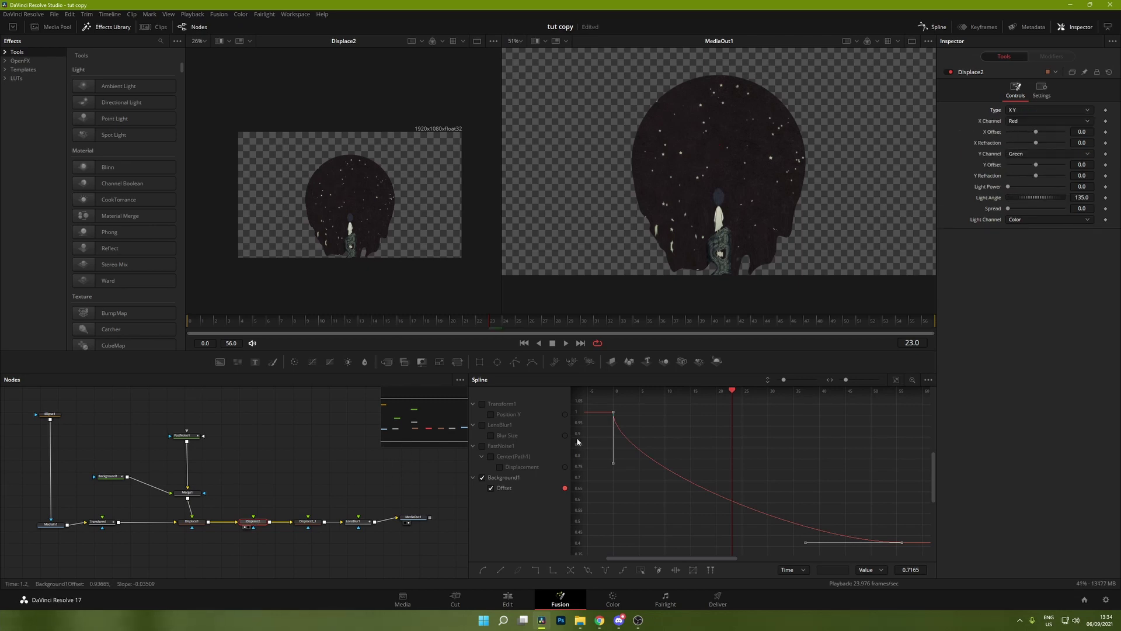
{"action": "left_click", "coordinate": [1028, 122]}
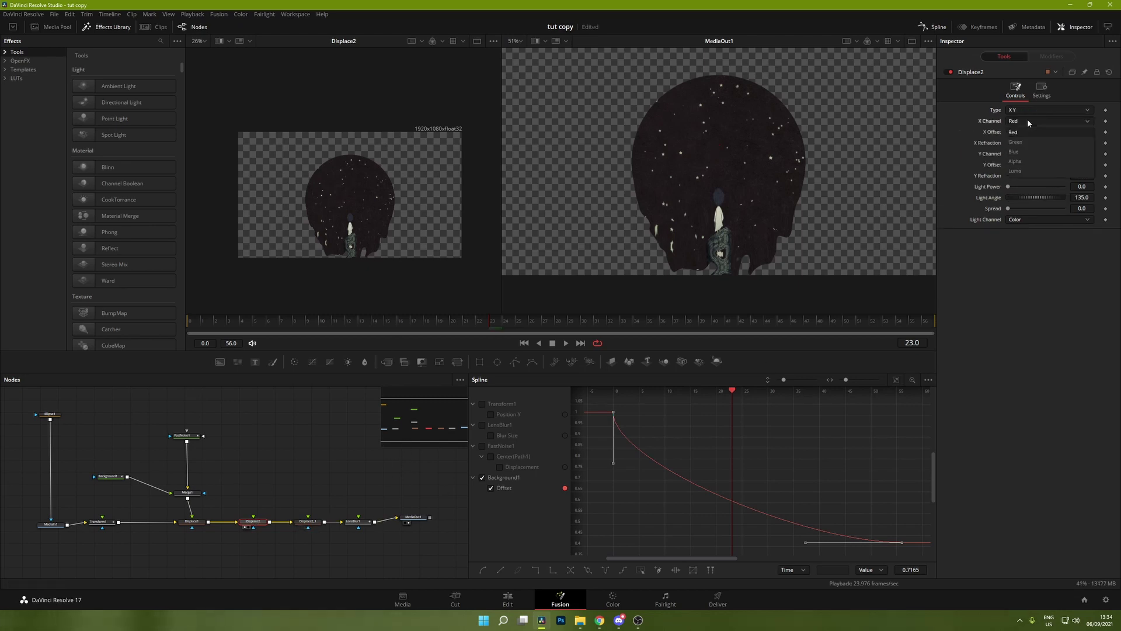
{"action": "left_click", "coordinate": [1015, 171]}
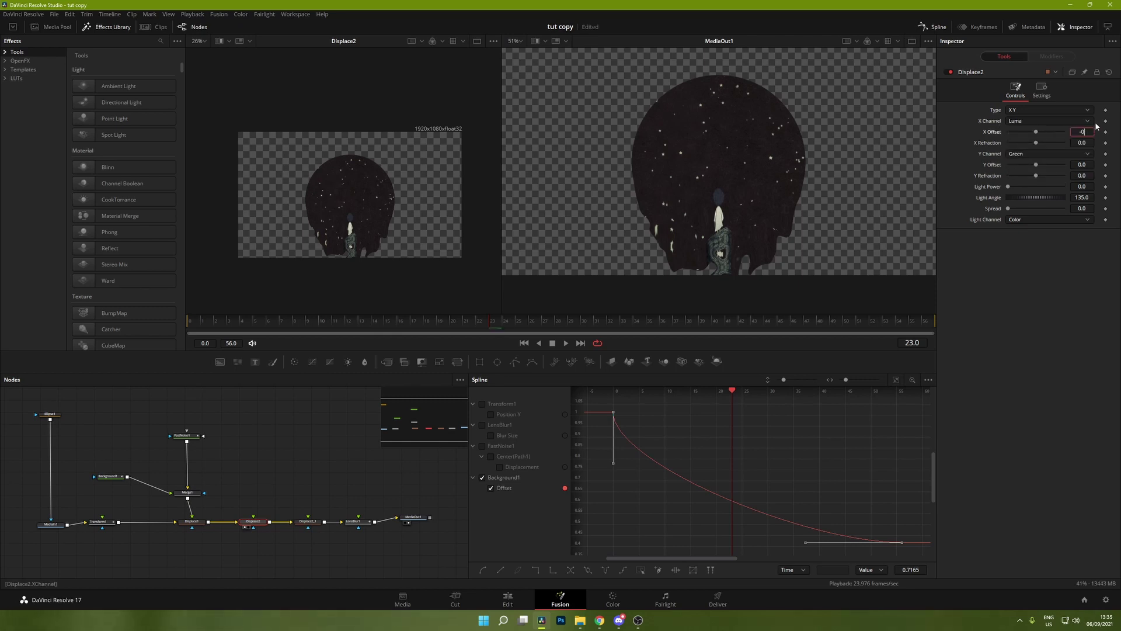
{"action": "key", "text": "Tab"}
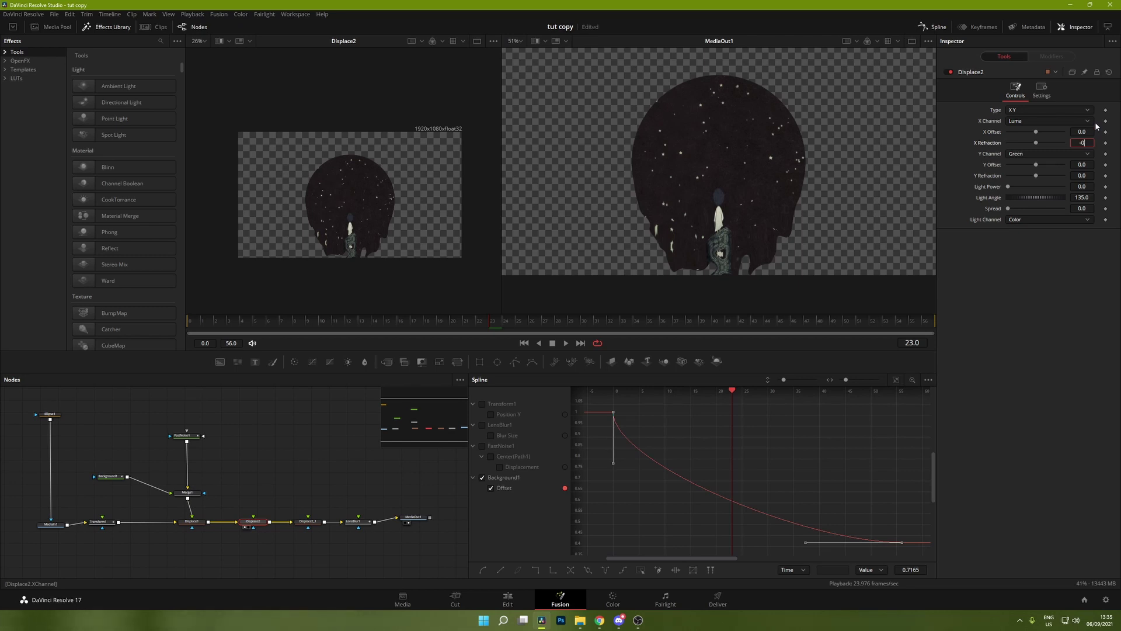
{"action": "type", "text": "-0.1"}
{"action": "key", "text": "Tab"}
Set the copied Displace node to XY type with X Channel Luma and X Refraction 0.1
{"action": "left_click", "coordinate": [308, 521]}
{"action": "left_click", "coordinate": [1033, 110]}
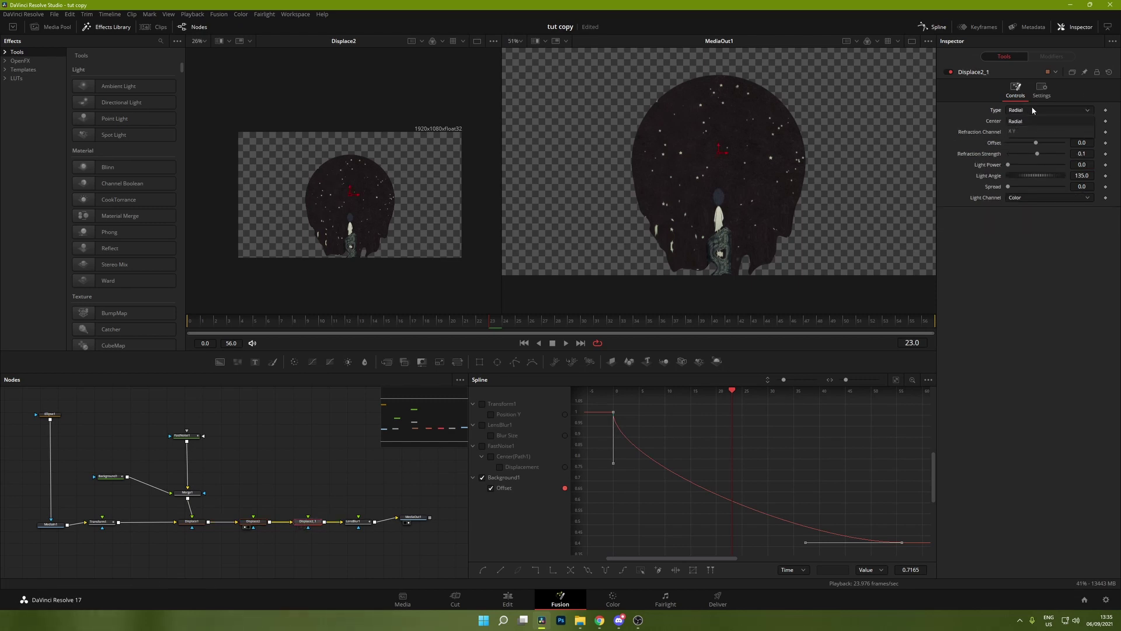
{"action": "left_click", "coordinate": [1027, 131]}
{"action": "left_click", "coordinate": [1035, 121]}
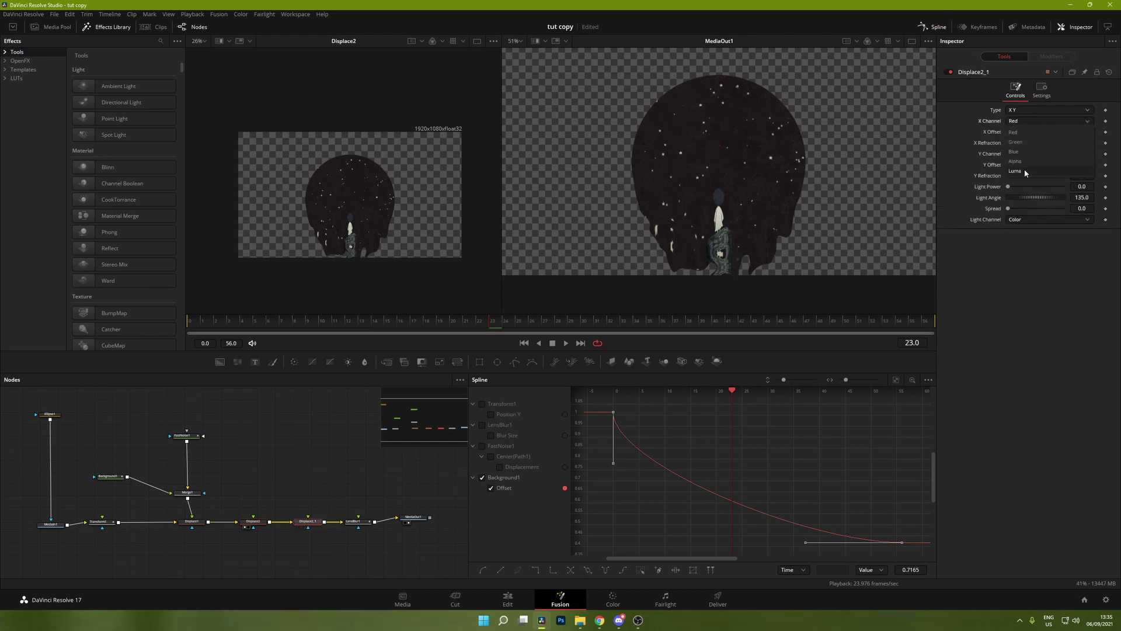
{"action": "left_click", "coordinate": [1023, 171]}
{"action": "left_click_drag", "start_coordinate": [1038, 142], "coordinate": [1072, 146]}
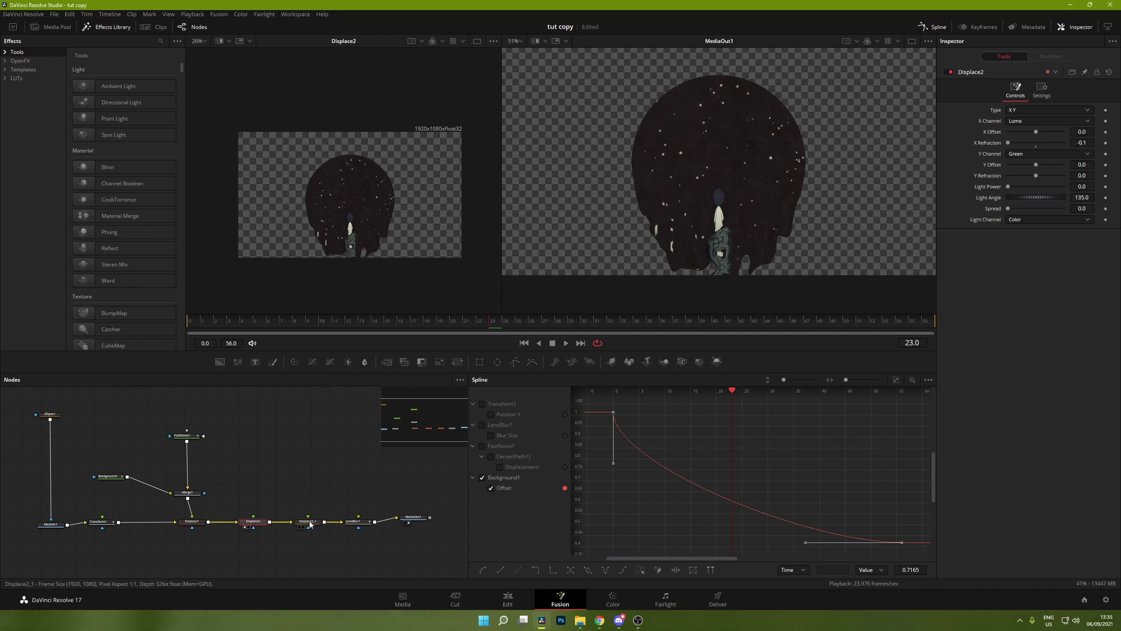
{"action": "left_click", "coordinate": [304, 434]}
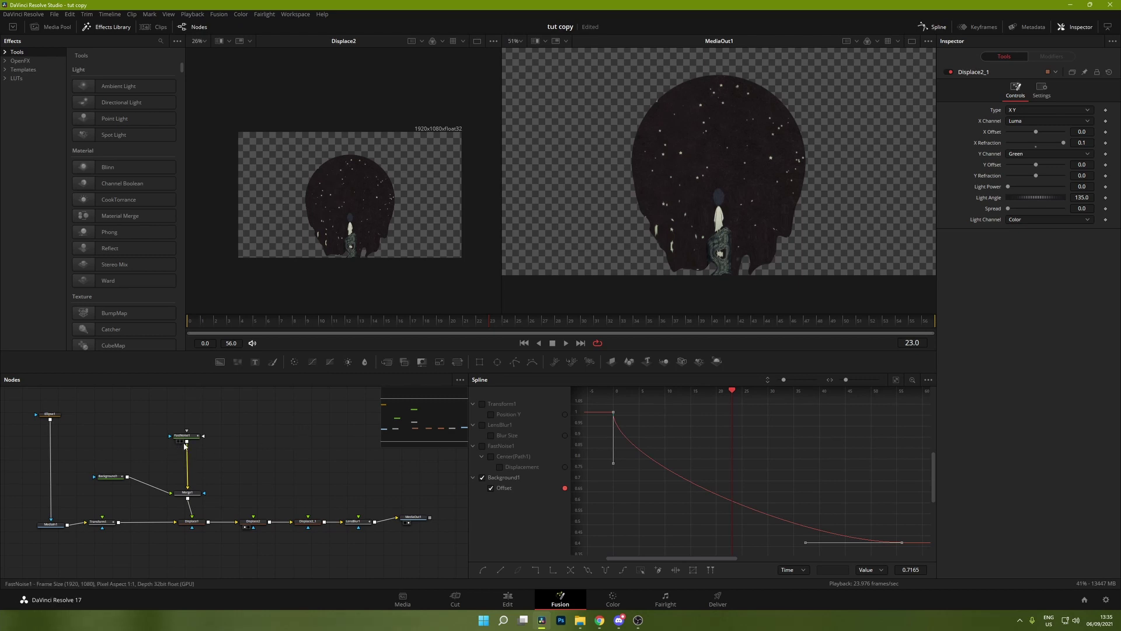
{"action": "left_click_drag", "start_coordinate": [187, 445], "coordinate": [253, 517]}
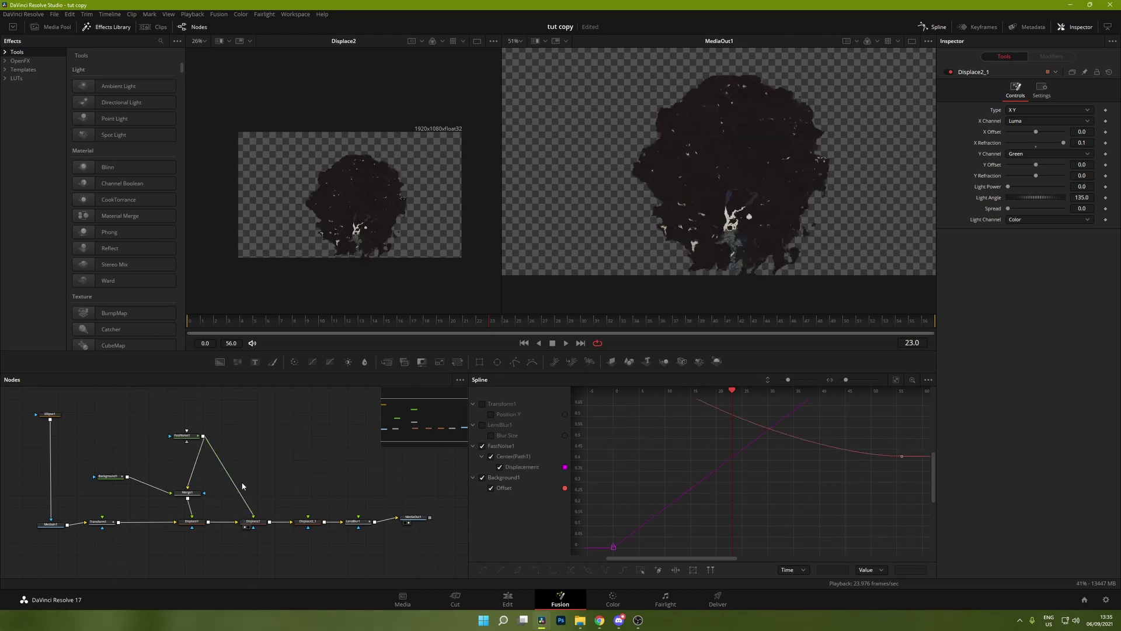
{"action": "left_click", "coordinate": [247, 504]}
Add a second Merge node and connect the FastNoise output to its background input
{"action": "key", "text": "shift+space"}
{"action": "type", "text": "merg"}
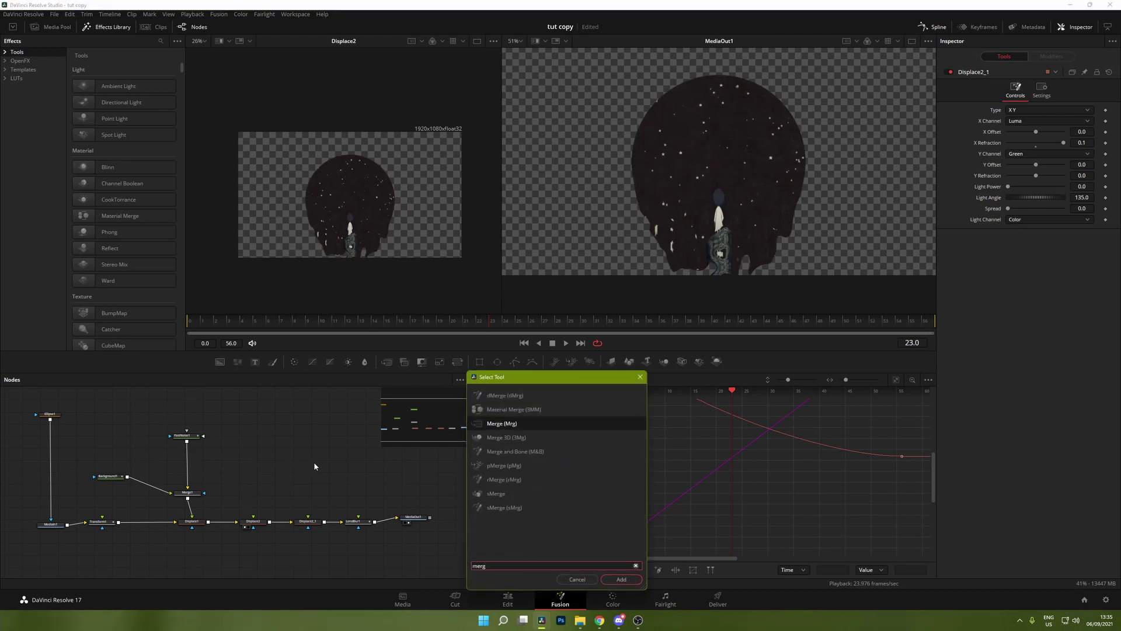
{"action": "key", "text": "Return"}
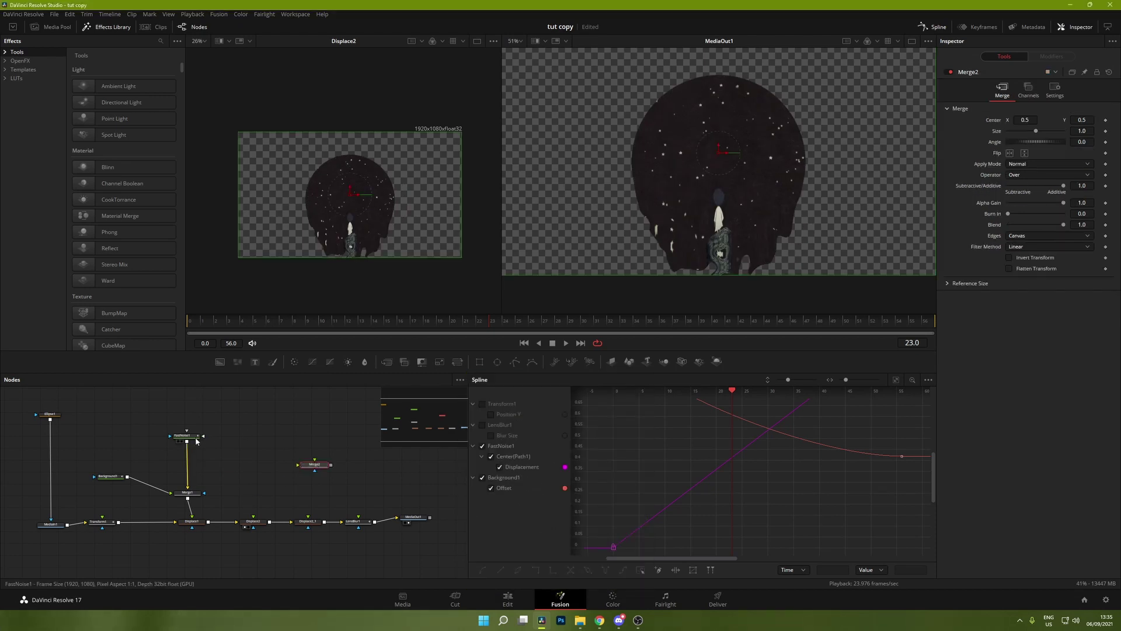
{"action": "left_click_drag", "start_coordinate": [187, 444], "coordinate": [254, 478]}
Add a second Background node, show it in the viewer, and set its type to Gradient
{"action": "key", "text": "shift+space"}
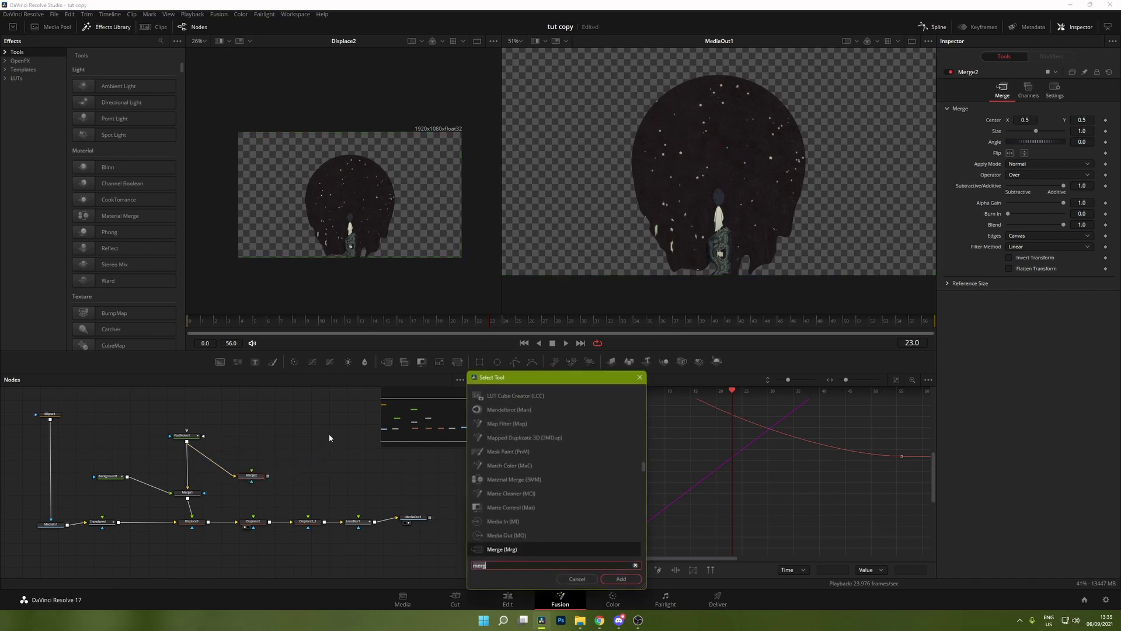
{"action": "type", "text": "v"}
{"action": "key", "text": "BackSpace"}
{"action": "type", "text": "bac"}
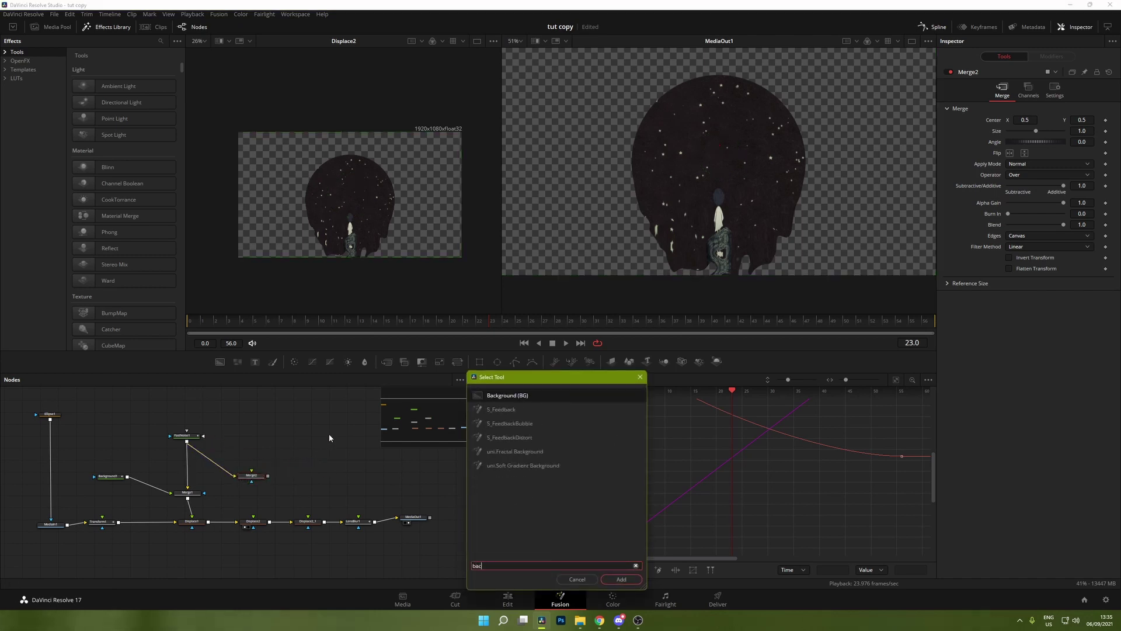
{"action": "key", "text": "Return"}
{"action": "key", "text": "1"}
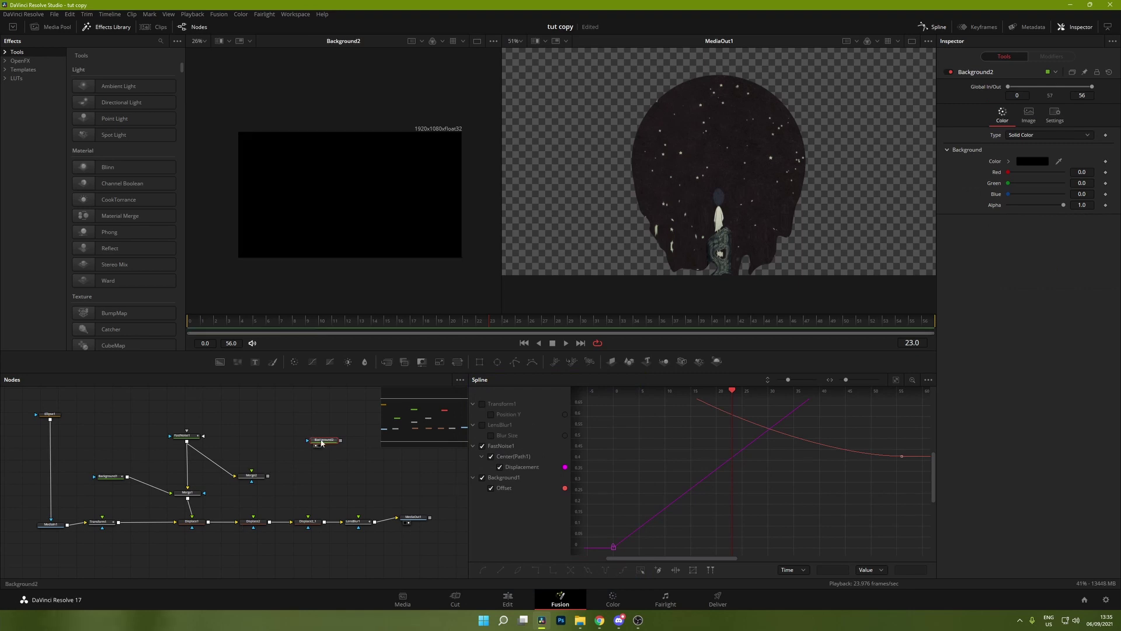
{"action": "left_click", "coordinate": [1031, 134]}
{"action": "left_click", "coordinate": [1023, 185]}
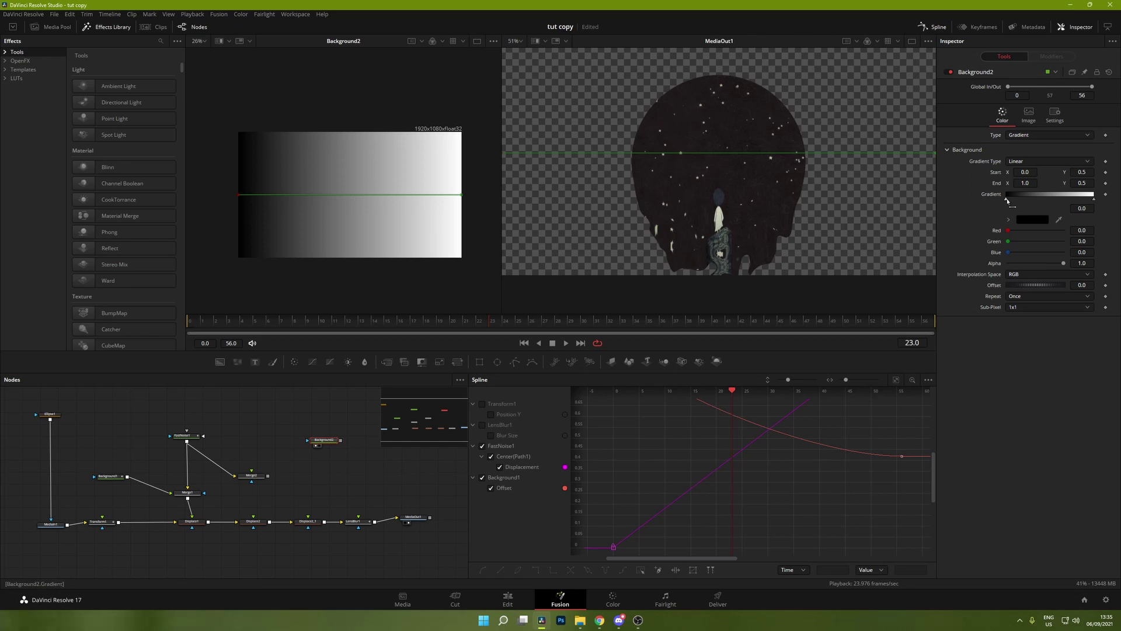
Add a black stop near the middle of the new Background's gradient and make its start stop white
{"action": "left_click_drag", "start_coordinate": [1006, 201], "coordinate": [1055, 199]}
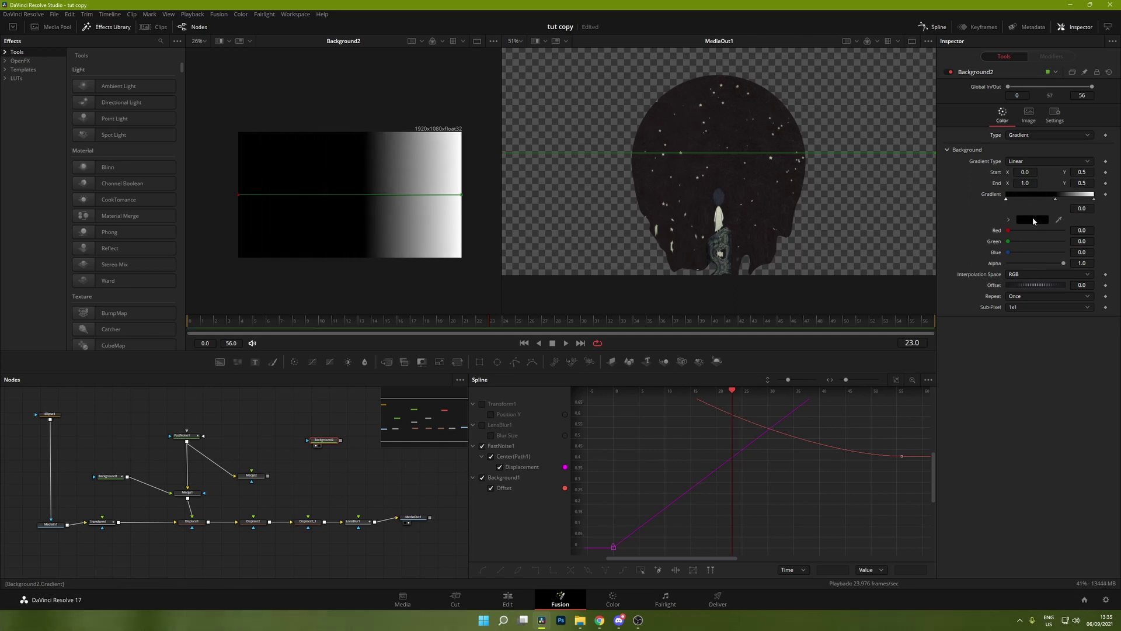
{"action": "left_click_drag", "start_coordinate": [1011, 232], "coordinate": [1064, 252]}
{"action": "left_click_drag", "start_coordinate": [1056, 201], "coordinate": [1044, 204]}
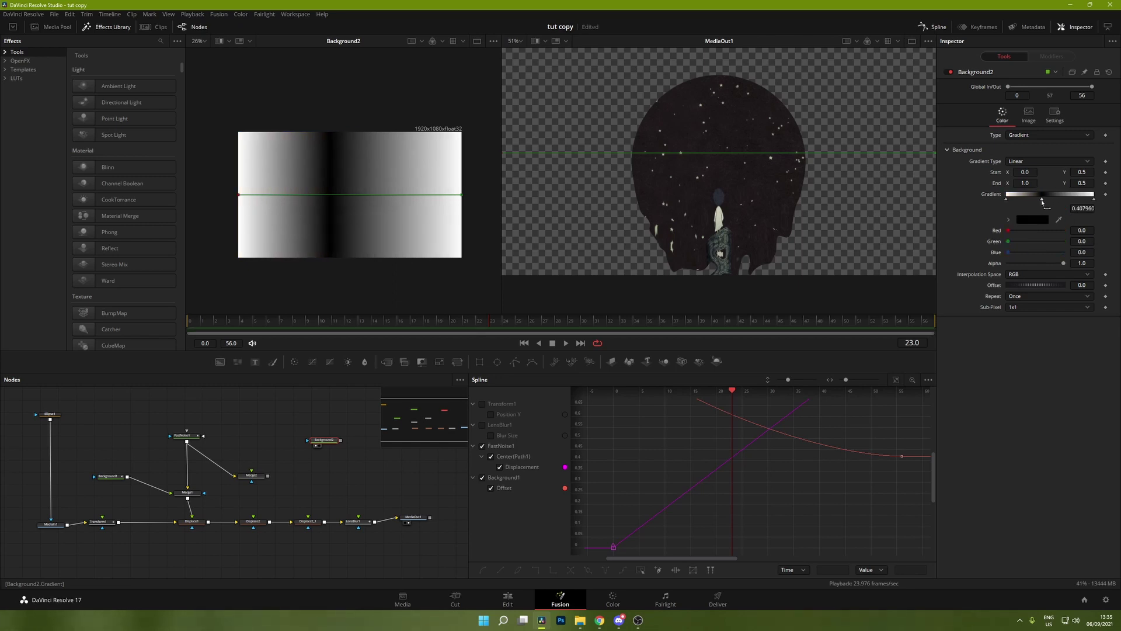
Add a second black stop at about 0.592 and move the first to about 0.358, forming a black centre band with white sides
{"action": "left_click", "coordinate": [1056, 198]}
{"action": "left_click_drag", "start_coordinate": [1024, 230], "coordinate": [1111, 238]}
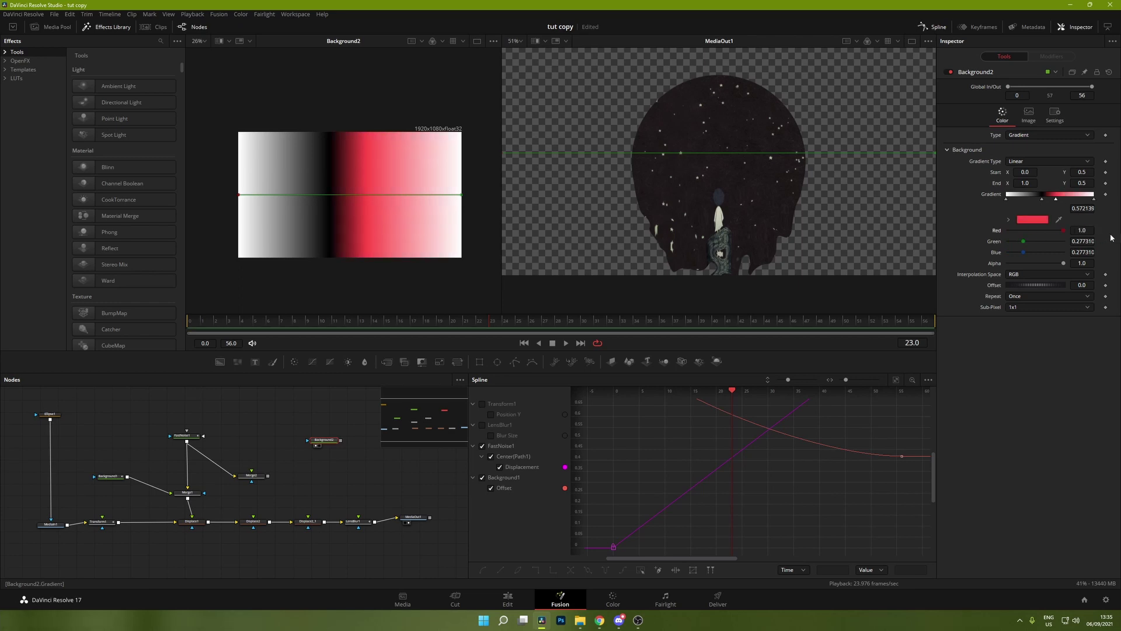
{"action": "left_click_drag", "start_coordinate": [1023, 241], "coordinate": [968, 260]}
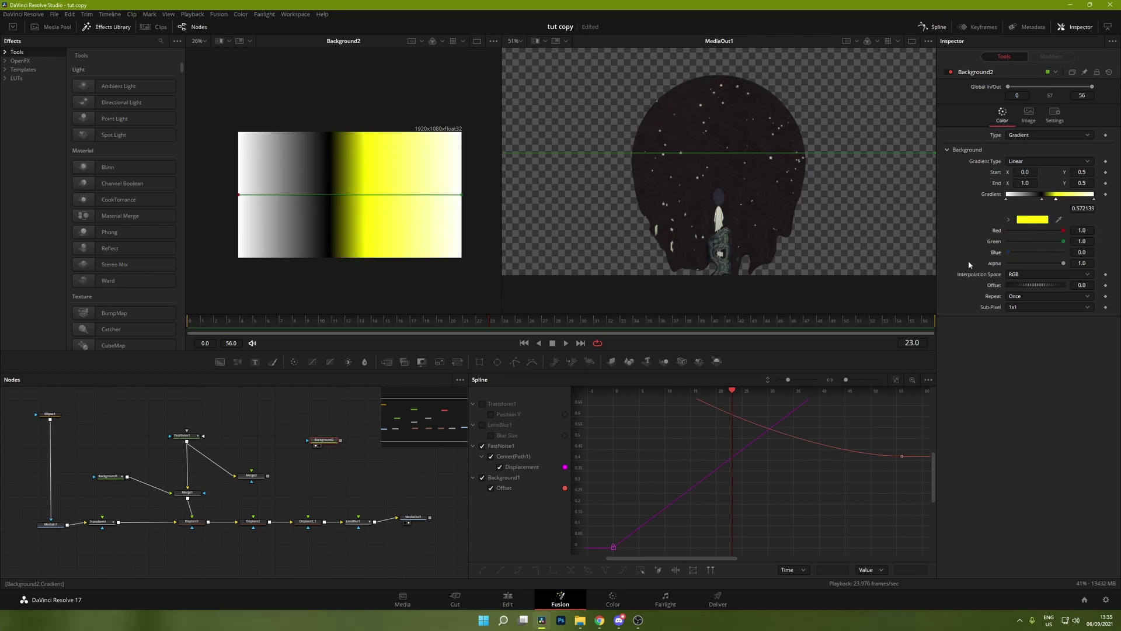
{"action": "left_click_drag", "start_coordinate": [1063, 241], "coordinate": [921, 240]}
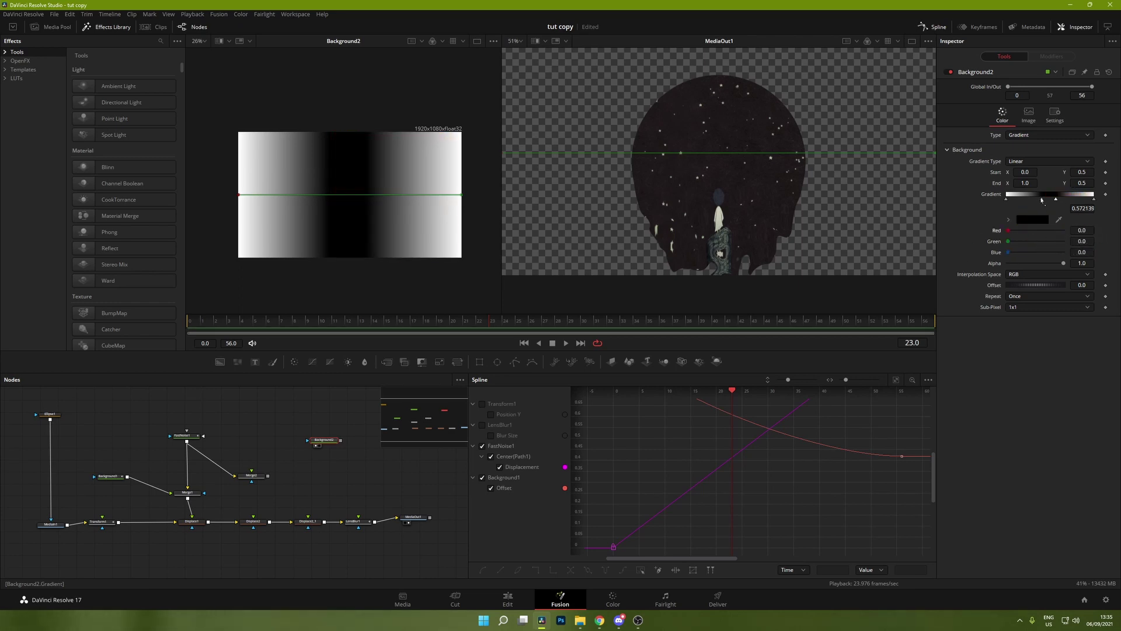
{"action": "left_click", "coordinate": [1042, 199]}
{"action": "left_click_drag", "start_coordinate": [1042, 200], "coordinate": [1038, 201]}
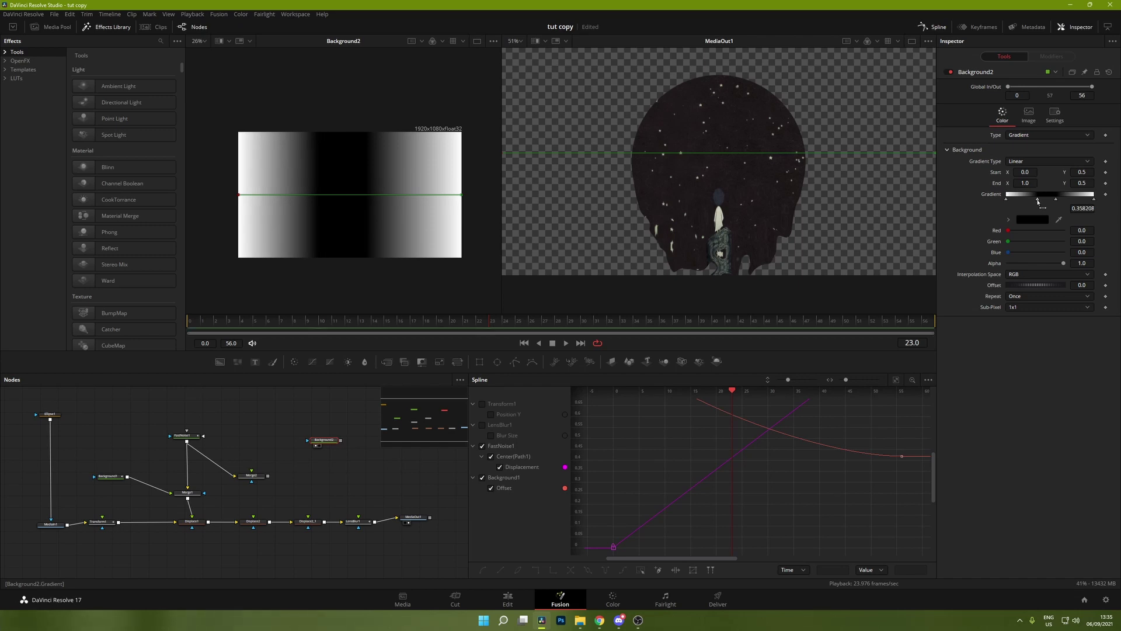
{"action": "left_click", "coordinate": [1059, 200]}
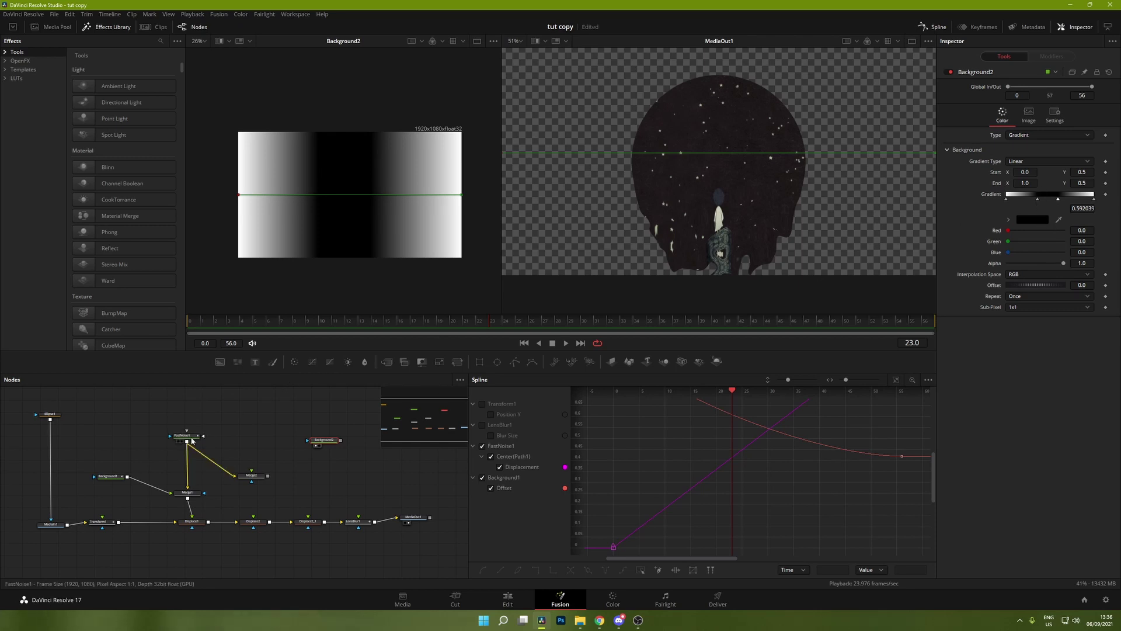
Connect the new Background to the second Merge's foreground, and feed that Merge into both new Displace nodes
{"action": "left_click_drag", "start_coordinate": [341, 443], "coordinate": [252, 478]}
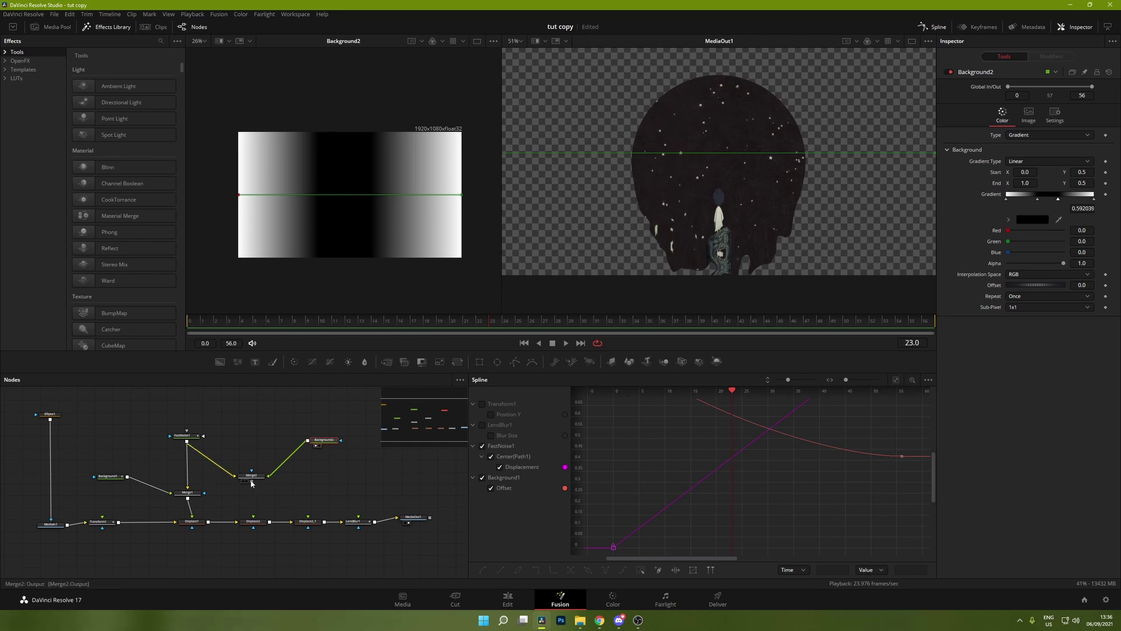
{"action": "left_click_drag", "start_coordinate": [252, 481], "coordinate": [310, 523]}
{"action": "left_click_drag", "start_coordinate": [252, 475], "coordinate": [245, 468]}
View the second Merge node, try Multiply as its apply mode, and set it to Darken
{"action": "left_click", "coordinate": [245, 468]}
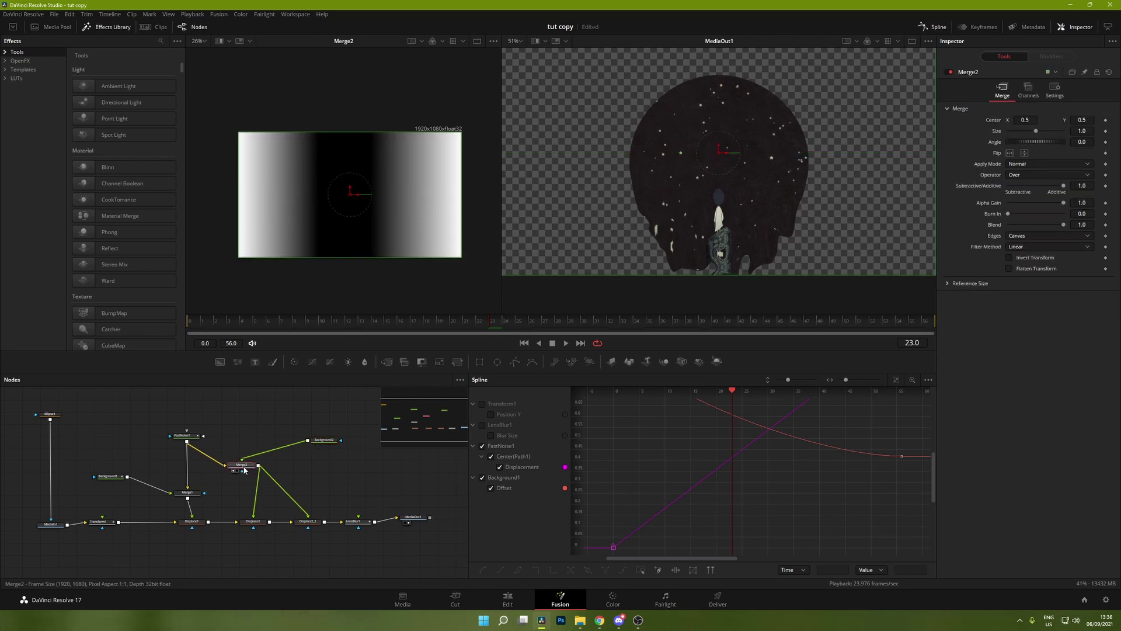
{"action": "left_click", "coordinate": [1039, 164]}
{"action": "left_click", "coordinate": [1038, 203]}
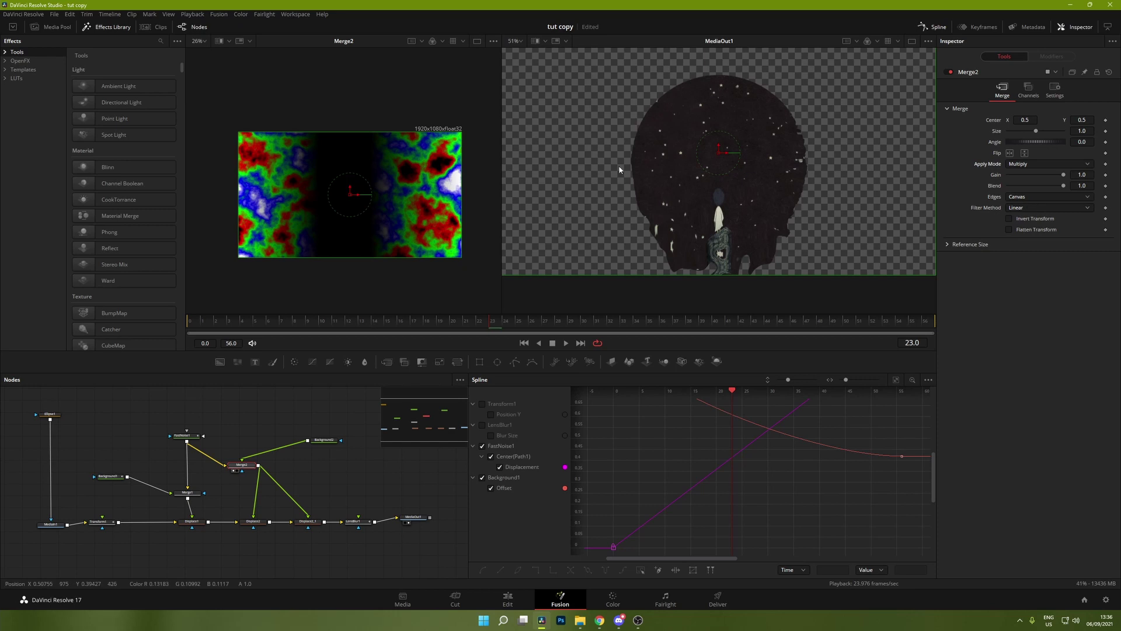
{"action": "left_click", "coordinate": [1029, 166]}
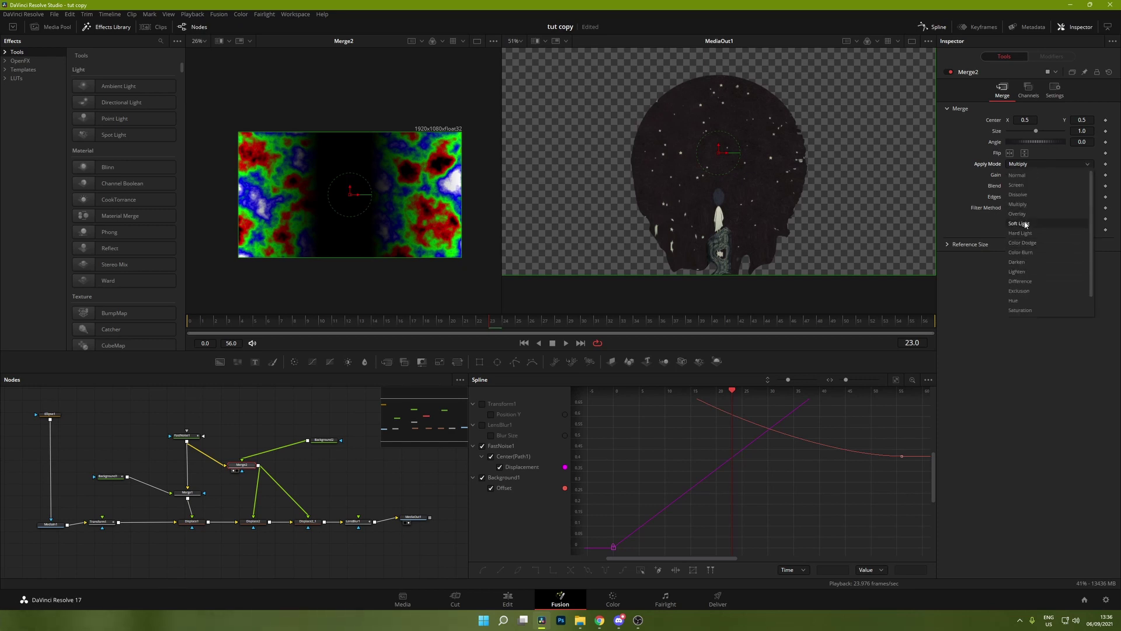
{"action": "left_click", "coordinate": [1016, 262]}
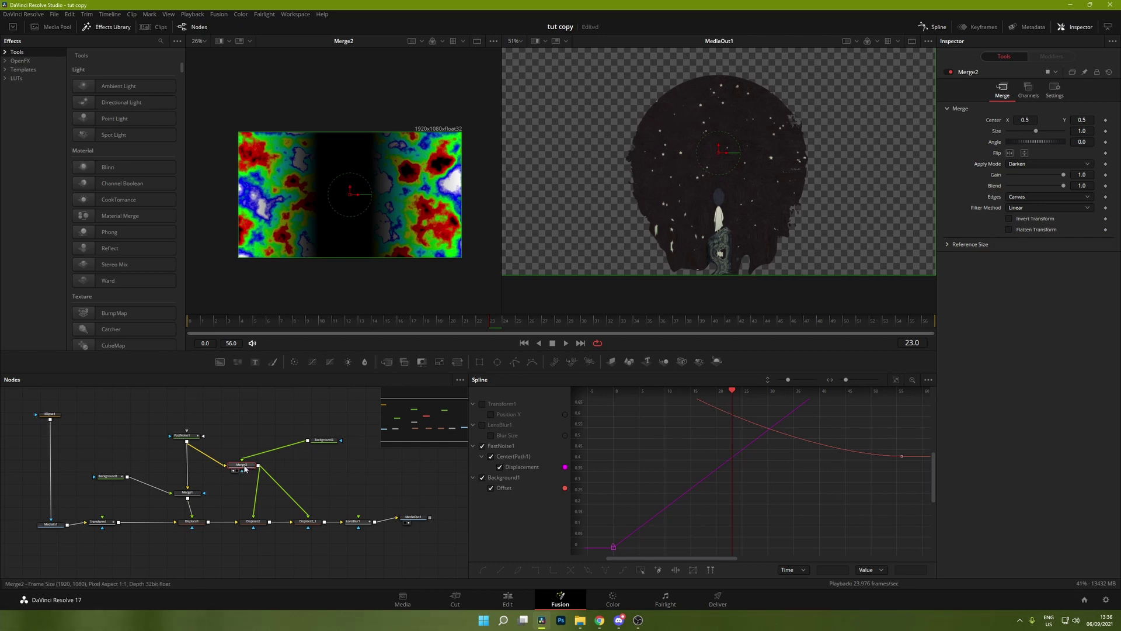
Set the Spread of Displace2 to about 1.559 and of Displace2_1 to about 1.346
{"action": "left_click", "coordinate": [260, 520]}
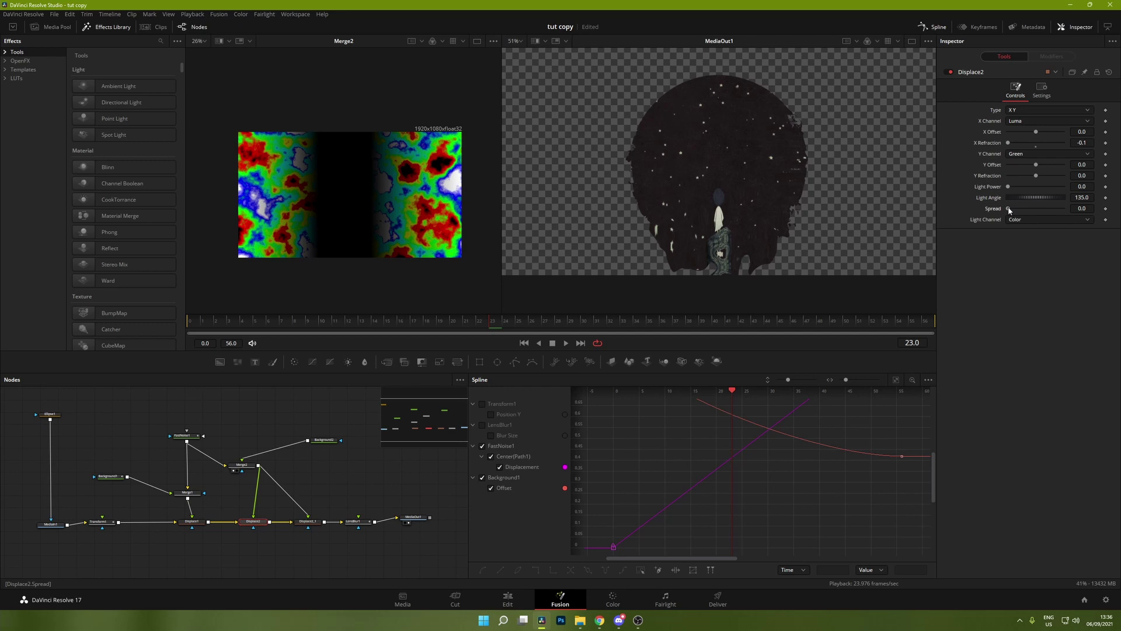
{"action": "left_click_drag", "start_coordinate": [1010, 208], "coordinate": [1037, 211]}
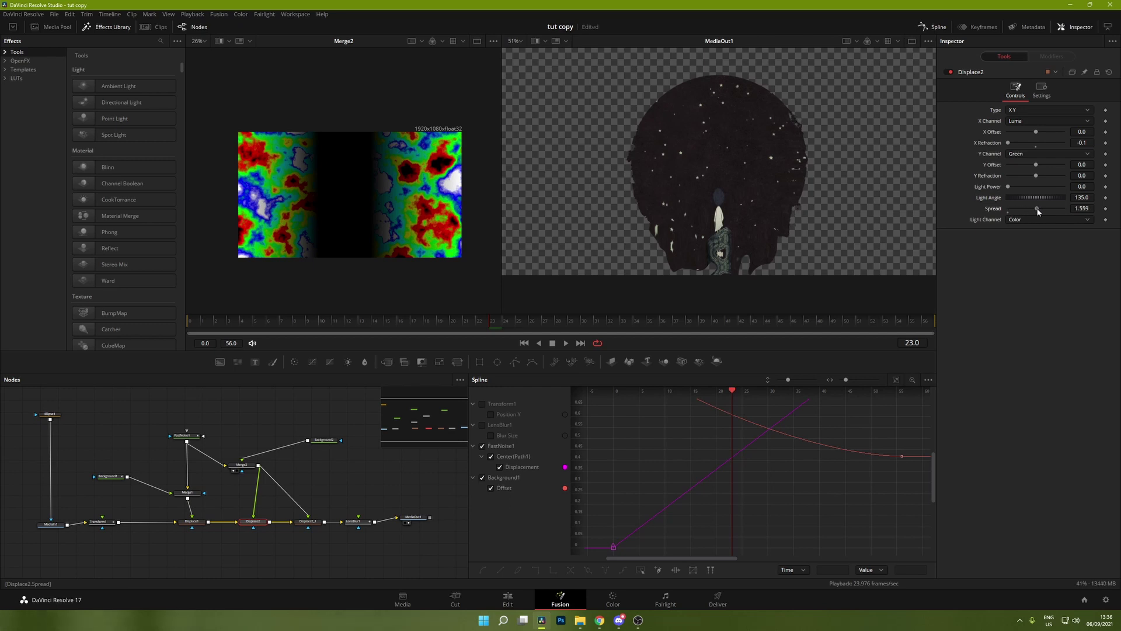
{"action": "left_click", "coordinate": [308, 521]}
{"action": "left_click_drag", "start_coordinate": [1008, 209], "coordinate": [1035, 211]}
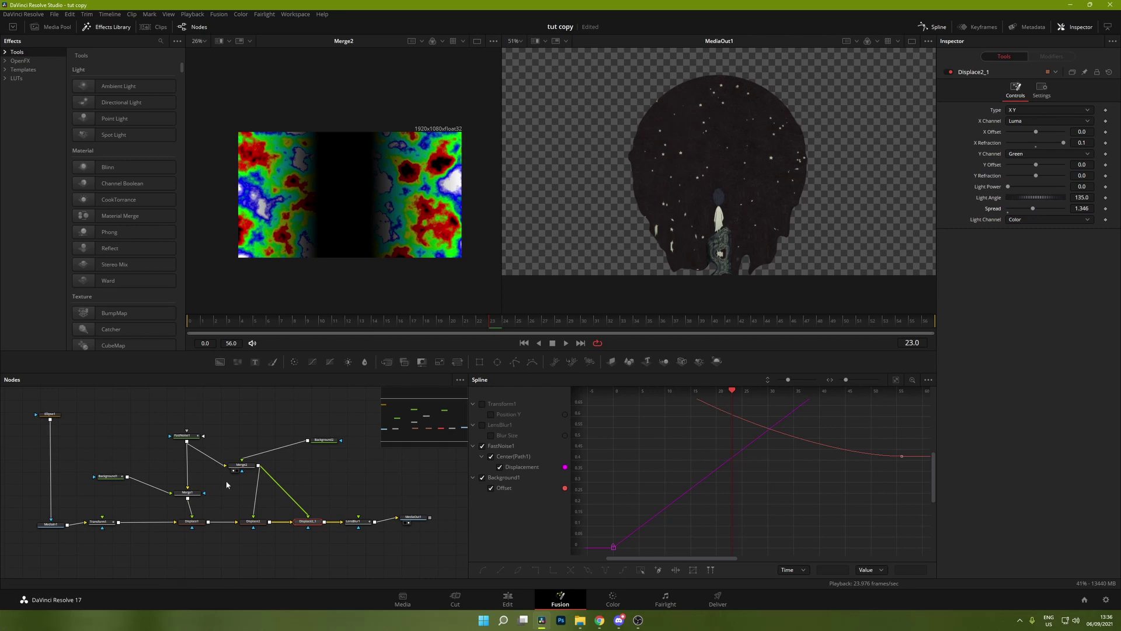
Move the first black stop of Background2's gradient to about 0.408 and play the composition from frame 0
{"action": "left_click", "coordinate": [322, 440]}
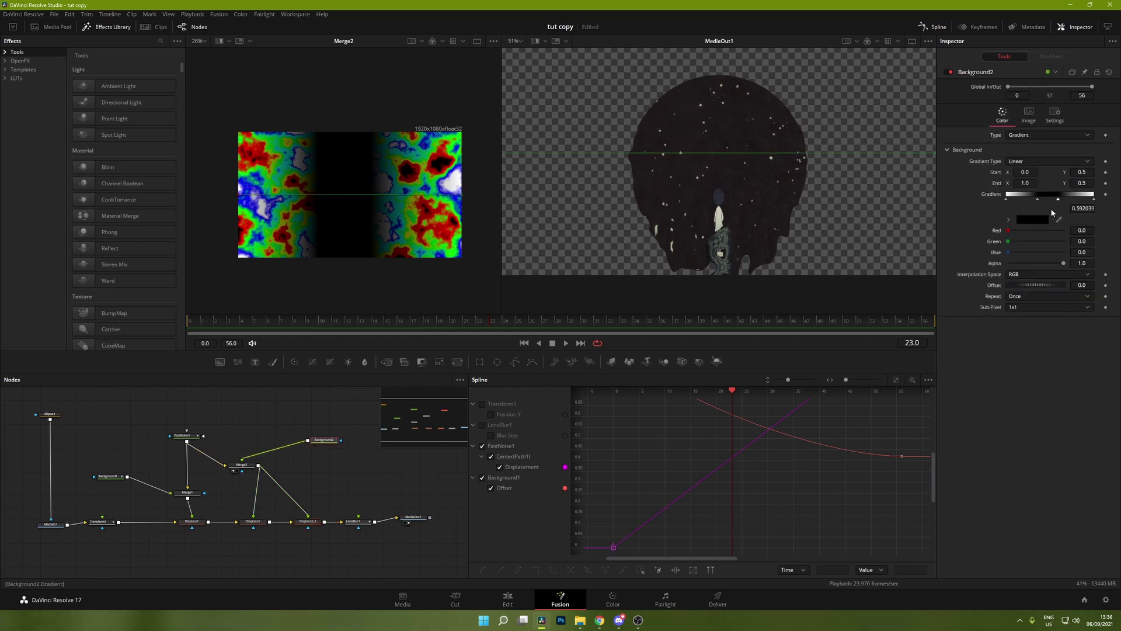
{"action": "mouse_move", "coordinate": [1037, 202]}
{"action": "left_mouse_down"}
{"action": "mouse_move", "coordinate": [1060, 202]}
{"action": "mouse_move", "coordinate": [1040, 203]}
{"action": "left_mouse_up"}
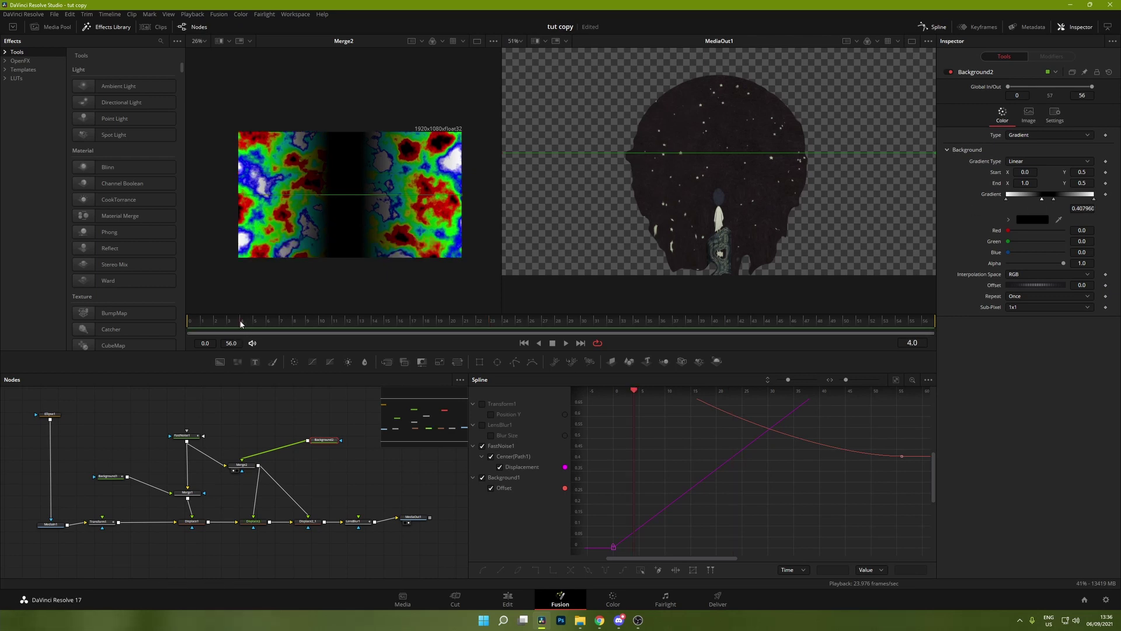
{"action": "left_click_drag", "start_coordinate": [233, 329], "coordinate": [150, 317]}
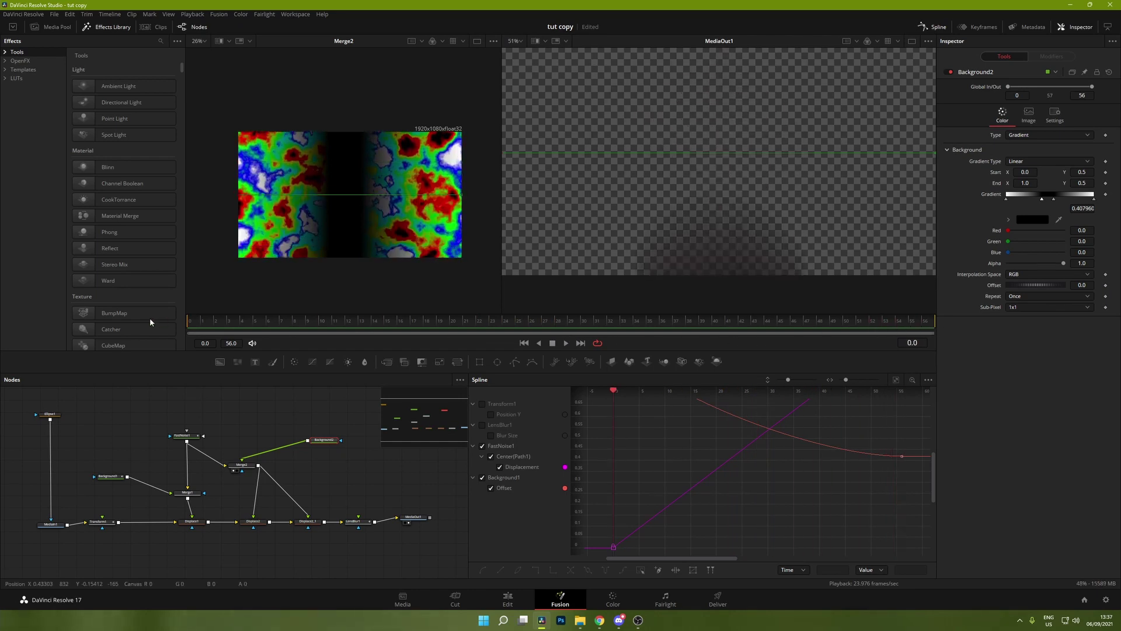
{"action": "key", "text": "space"}
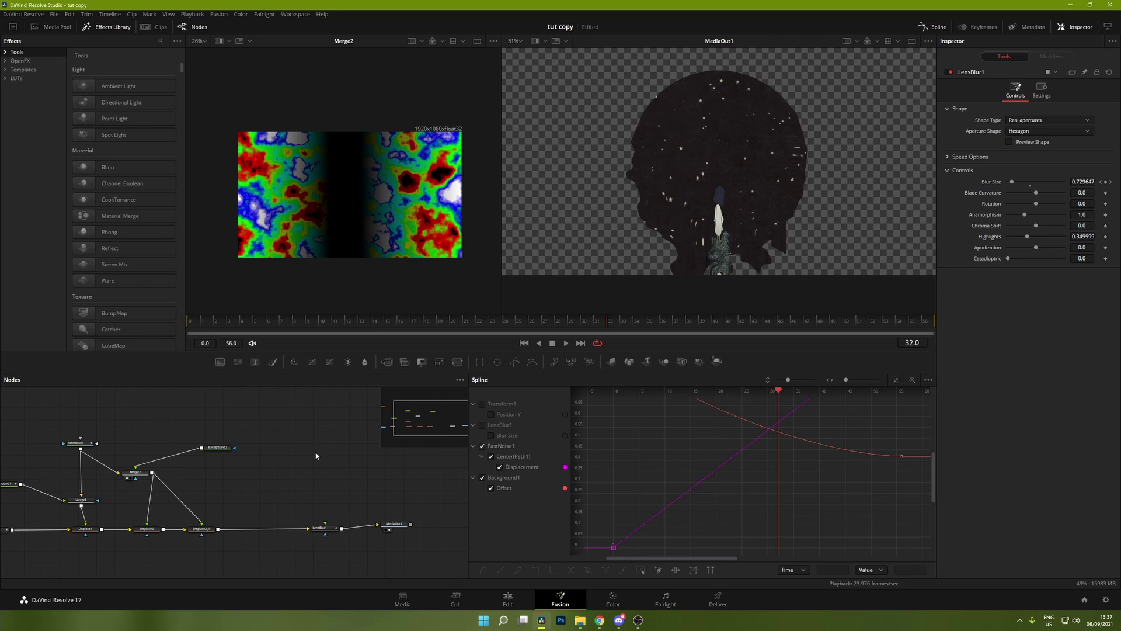
Add a Soft Glow node and insert it between the last Displace node and LensBlur1
{"action": "key", "text": "shift+space"}
{"action": "type", "text": "soft"}
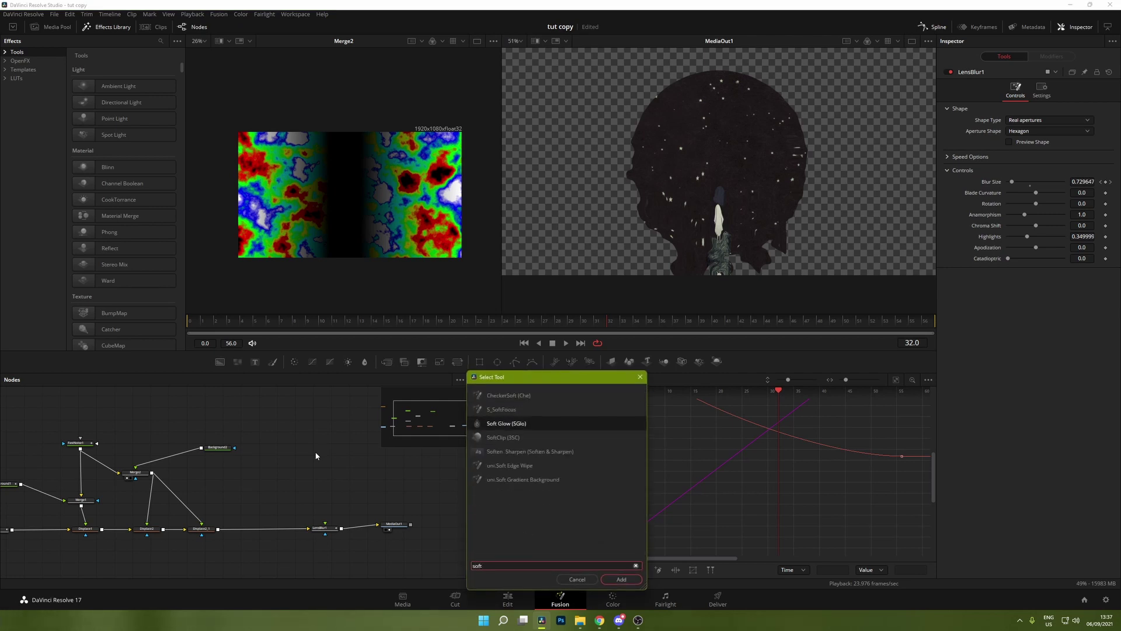
{"action": "key", "text": "Return"}
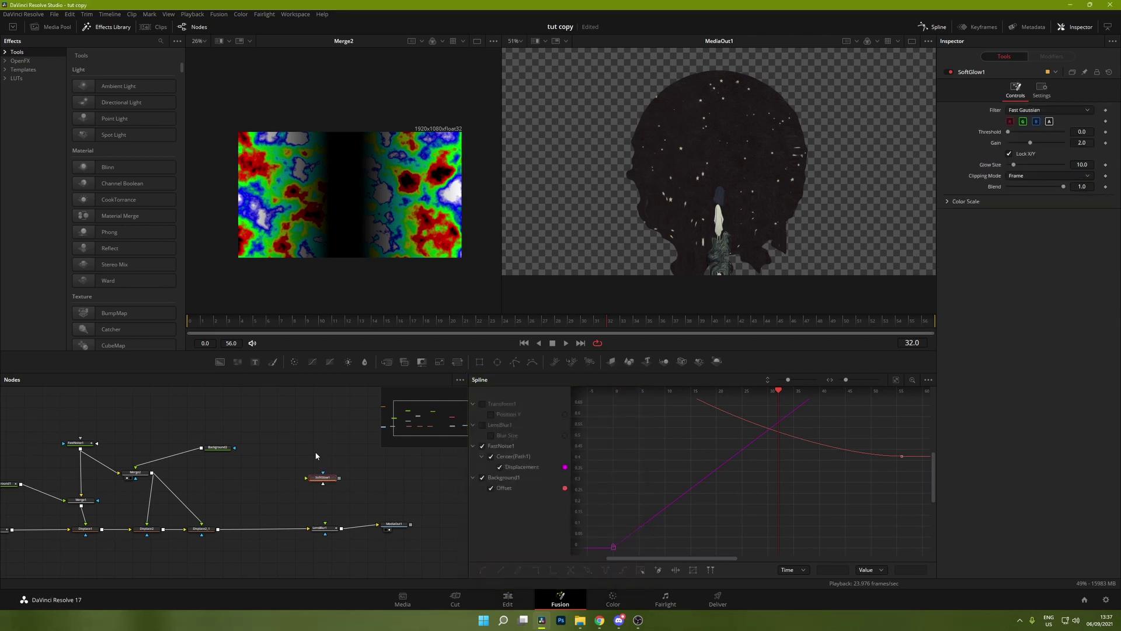
{"action": "left_click_drag", "start_coordinate": [323, 477], "coordinate": [275, 529]}
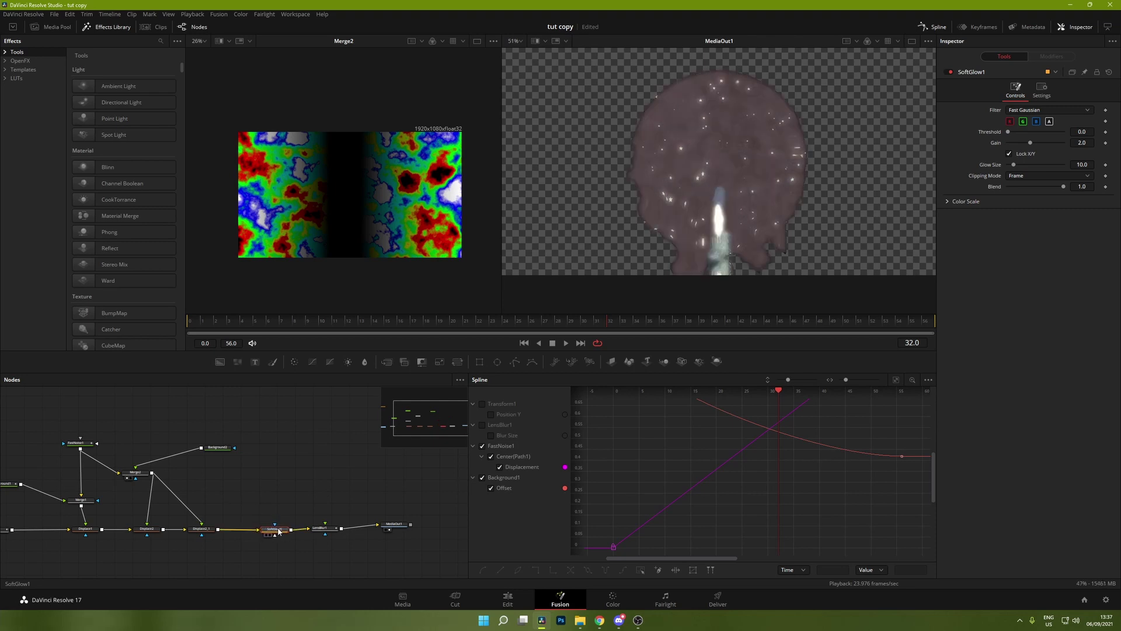
Set the Soft Glow's glow size to about 44.9, threshold to about 0.087 and gain to about 2.795
{"action": "left_click_drag", "start_coordinate": [1014, 165], "coordinate": [1033, 165]}
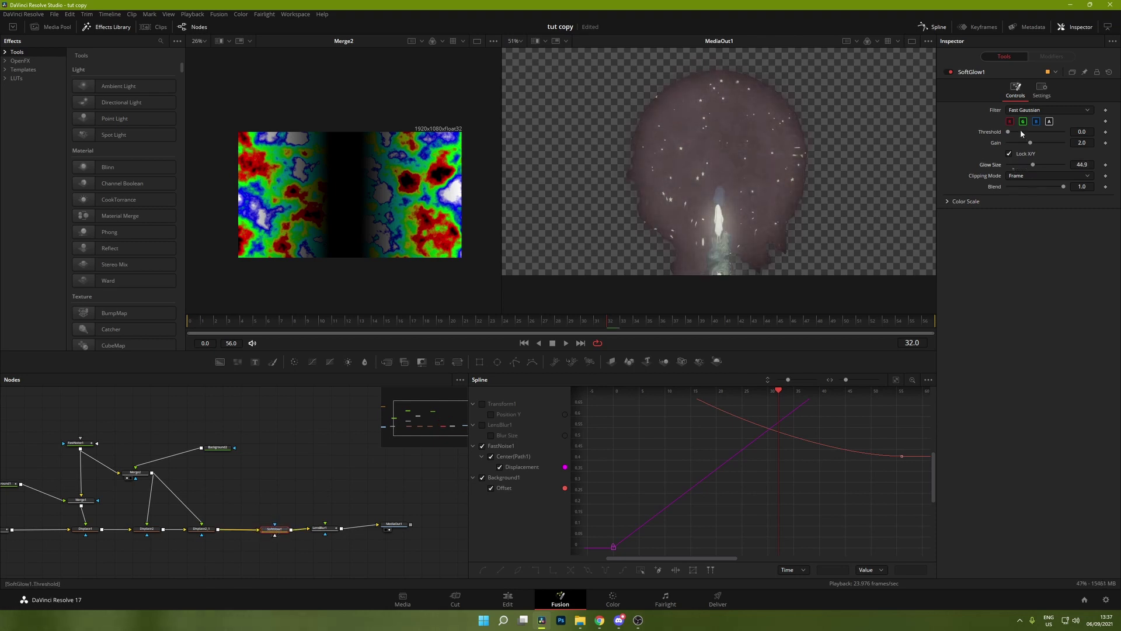
{"action": "left_click_drag", "start_coordinate": [1007, 132], "coordinate": [1011, 133]}
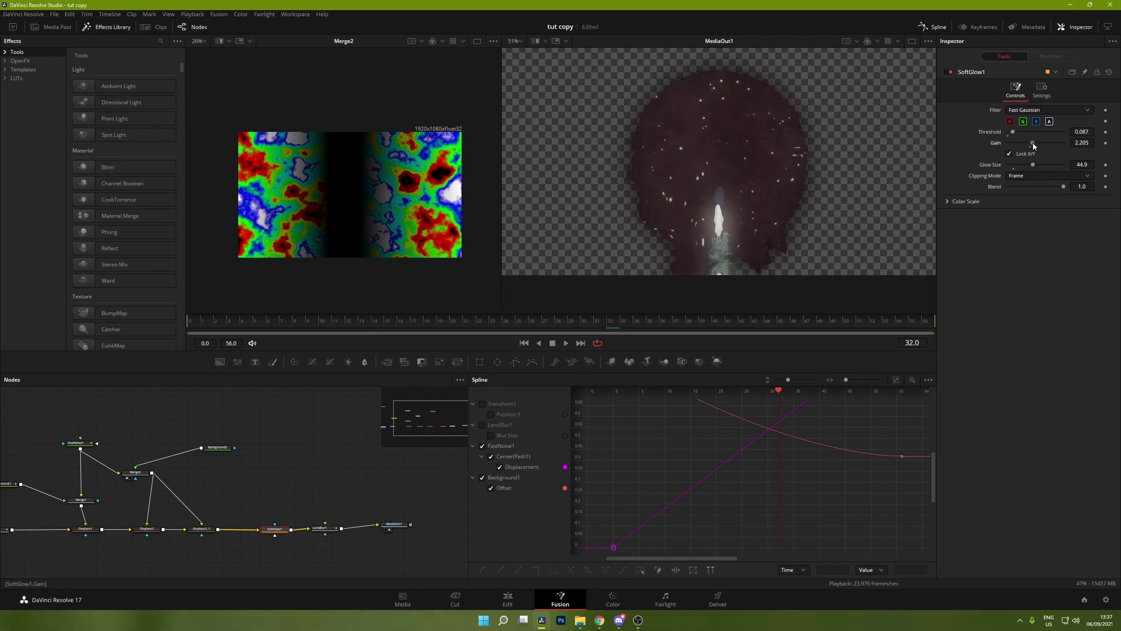
{"action": "left_click_drag", "start_coordinate": [1033, 145], "coordinate": [1040, 146]}
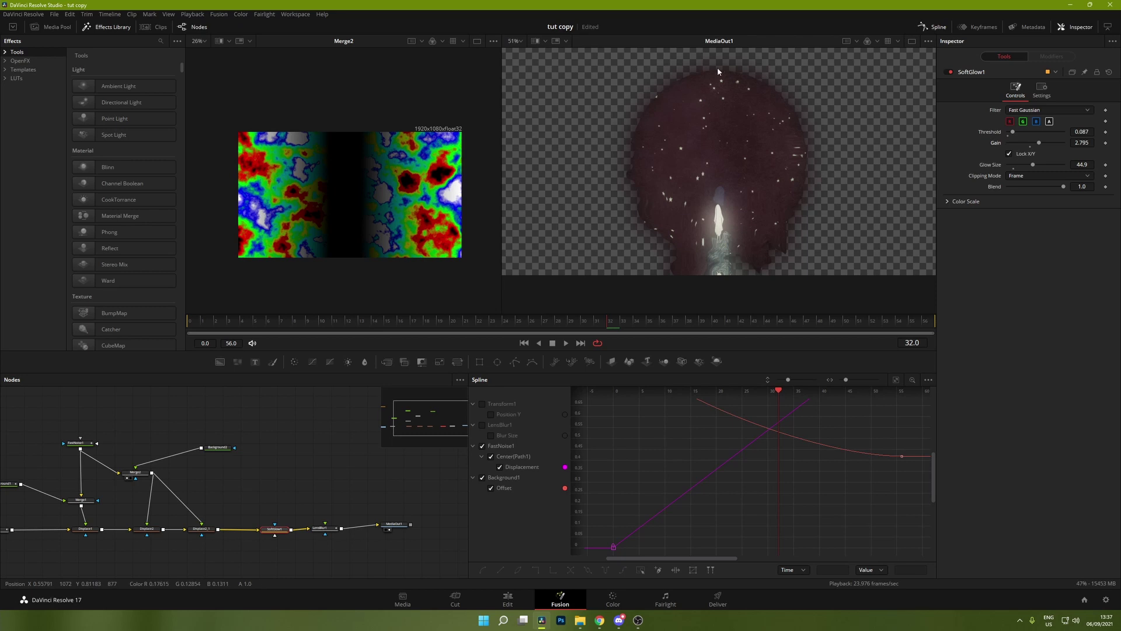
Select the three Displace nodes and the Soft Glow, together with their noise, Background and Merge nodes
{"action": "left_click_drag", "start_coordinate": [270, 473], "coordinate": [304, 474]}
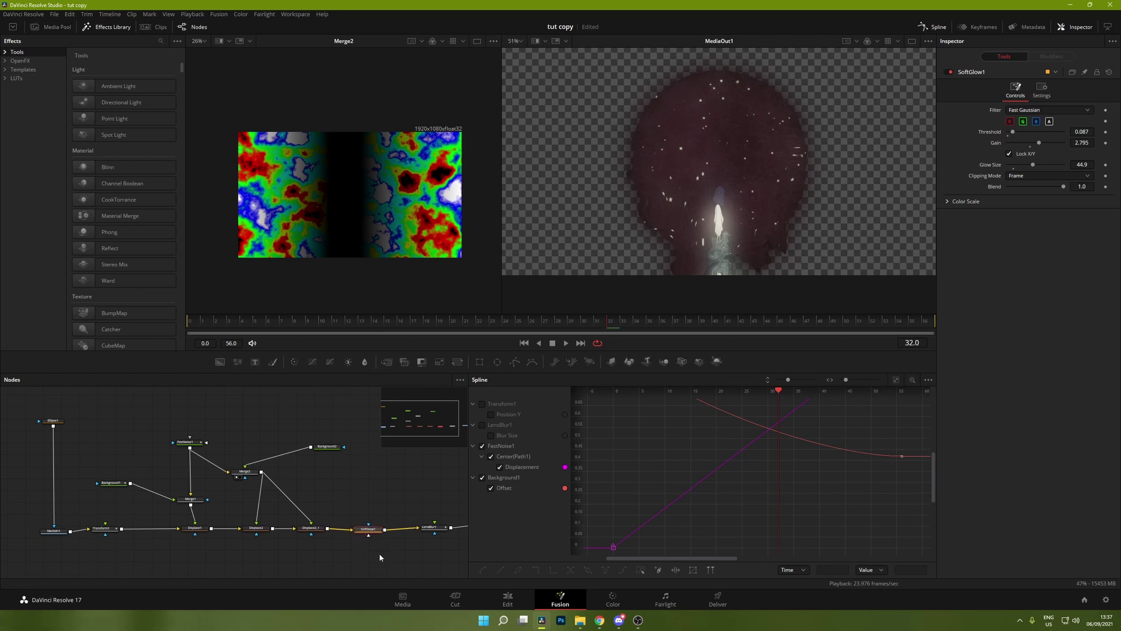
{"action": "left_click_drag", "start_coordinate": [377, 555], "coordinate": [120, 409]}
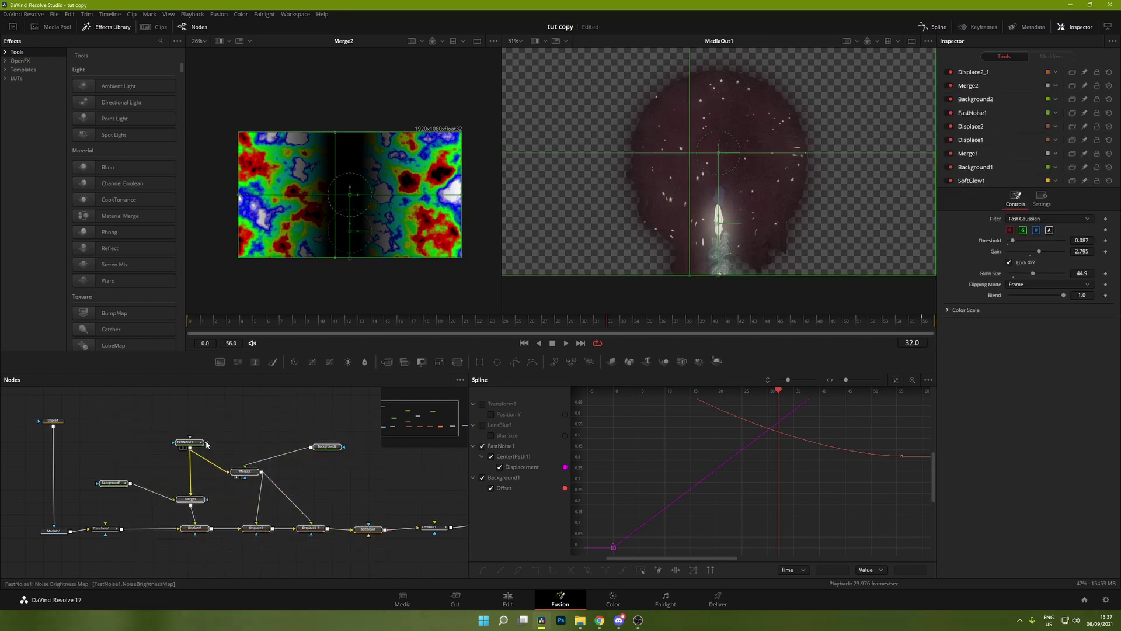
{"action": "left_click_drag", "start_coordinate": [107, 526], "coordinate": [47, 516]}
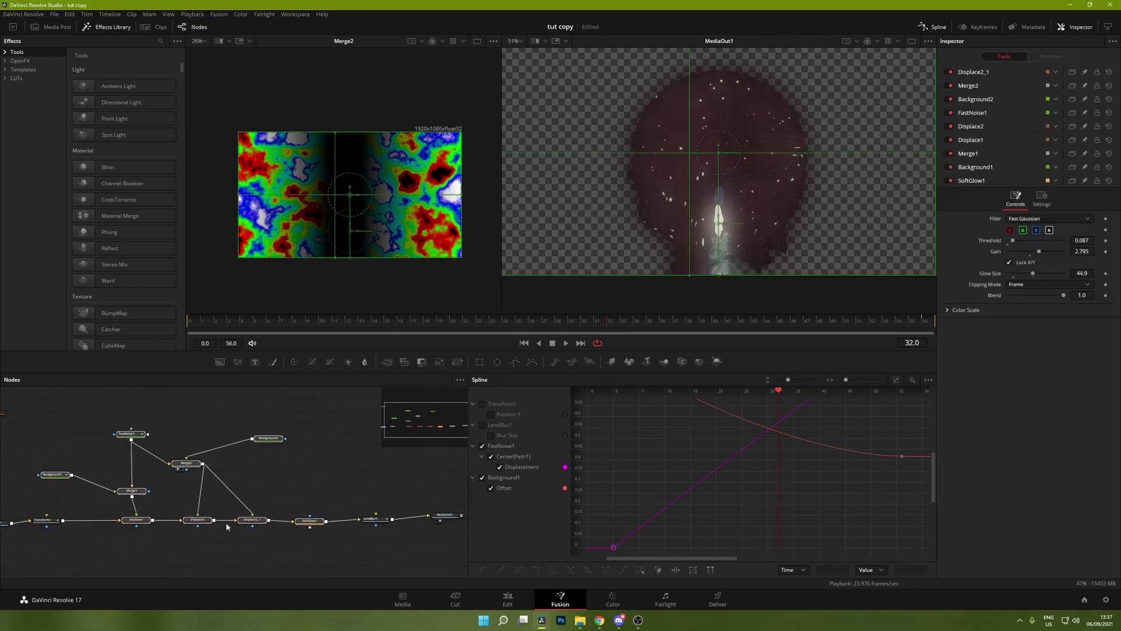
{"action": "left_click_drag", "start_coordinate": [387, 530], "coordinate": [372, 527]}
Try to paste the nodes into the middle Video 2 clip's Fusion composition and delete the stray Displace node
{"action": "left_click", "coordinate": [508, 600]}
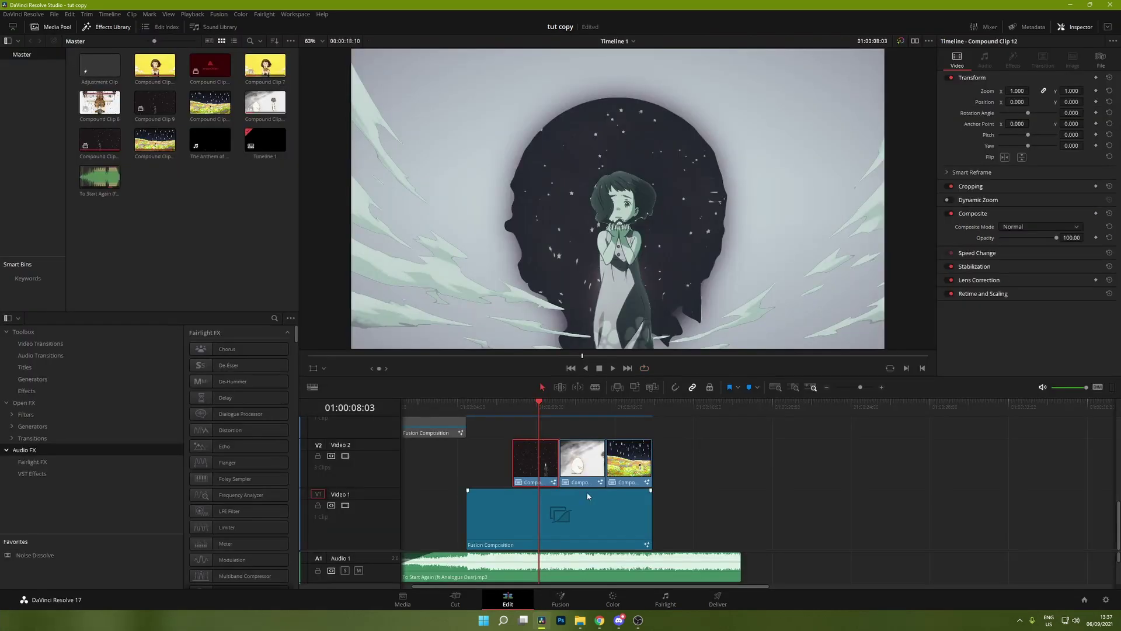
{"action": "left_click", "coordinate": [579, 408]}
{"action": "left_click", "coordinate": [580, 463]}
{"action": "right_click", "coordinate": [581, 462]}
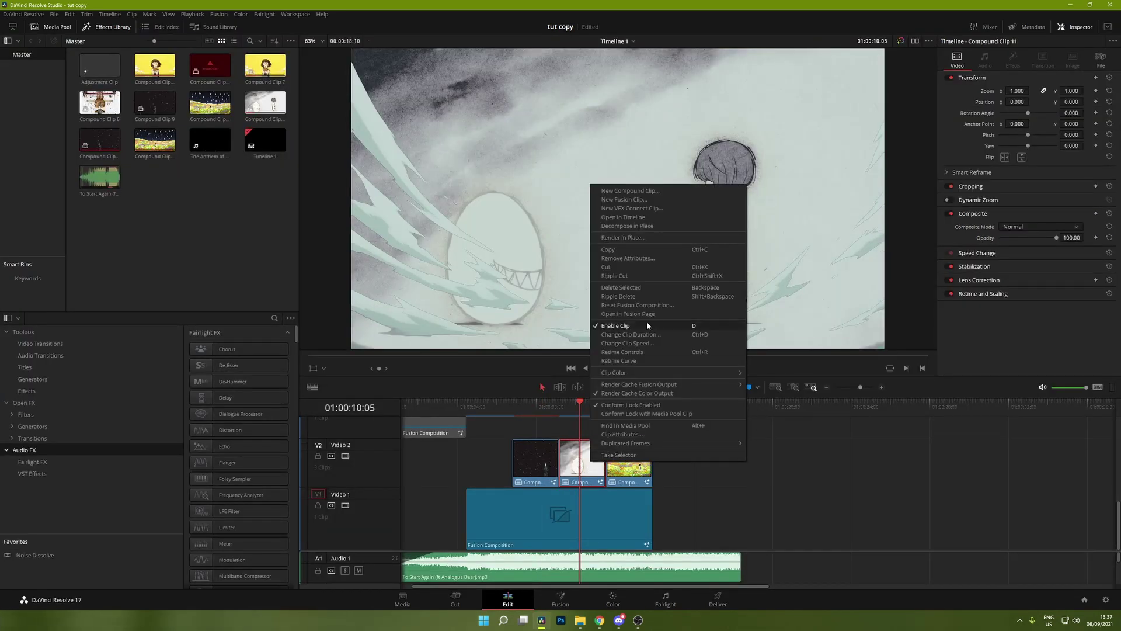
{"action": "left_click", "coordinate": [655, 315]}
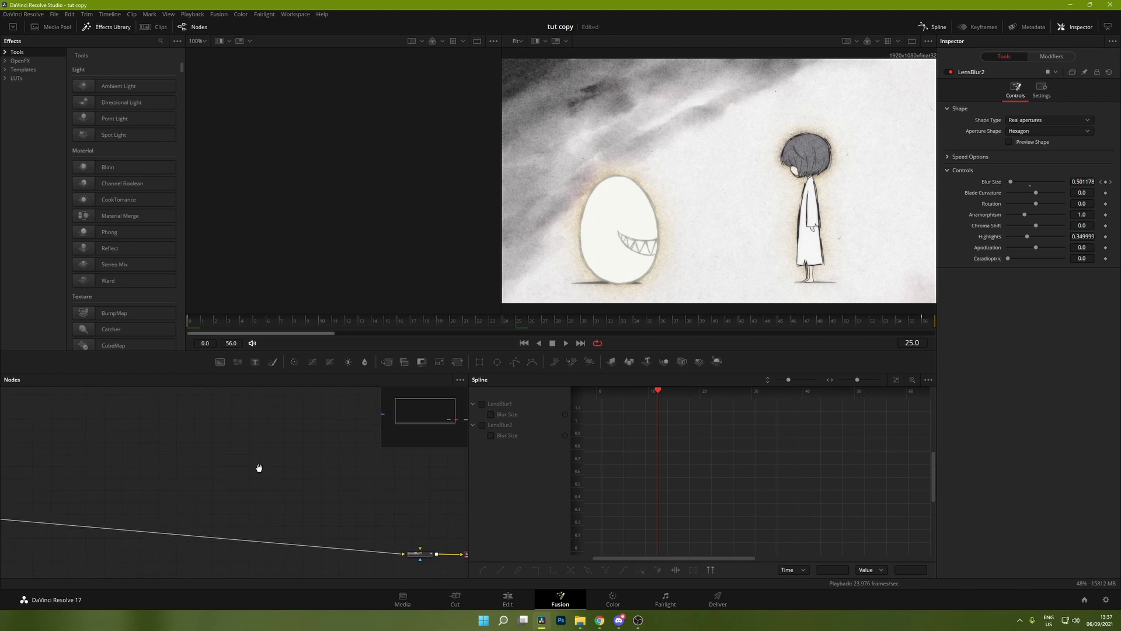
{"action": "left_click", "coordinate": [243, 481]}
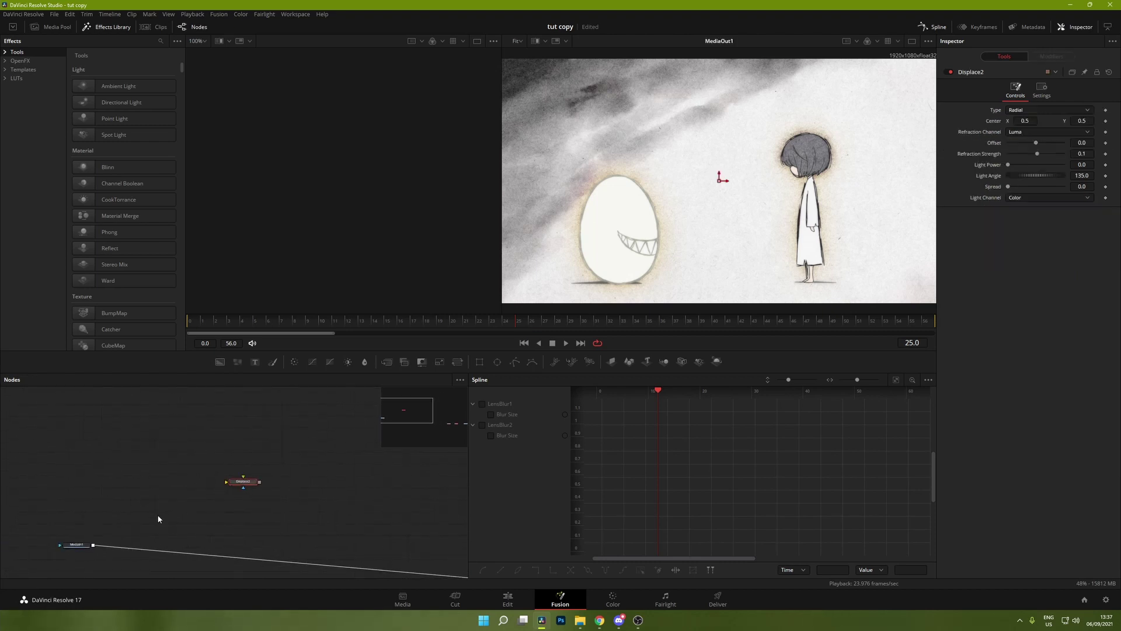
{"action": "key", "text": "Delete"}
Reopen the first Video 2 clip in Fusion and copy its Displace, Soft Glow, noise, Background and Merge nodes
{"action": "left_click", "coordinate": [507, 598]}
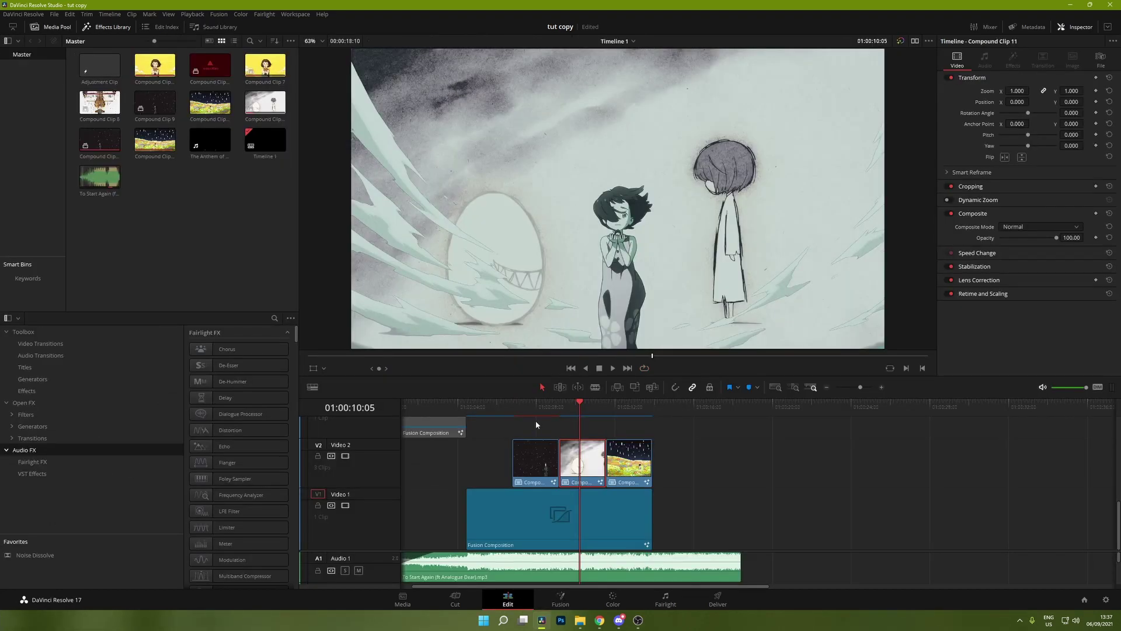
{"action": "left_click", "coordinate": [541, 404]}
{"action": "right_click", "coordinate": [537, 467]}
{"action": "left_click", "coordinate": [597, 321]}
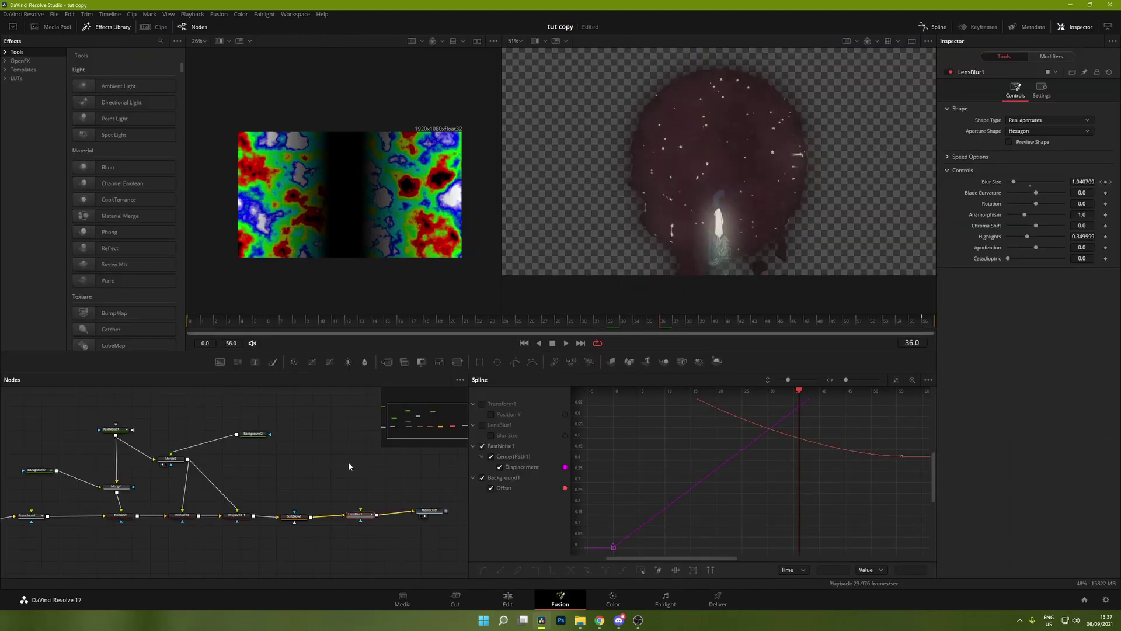
{"action": "left_click_drag", "start_coordinate": [367, 559], "coordinate": [95, 394]}
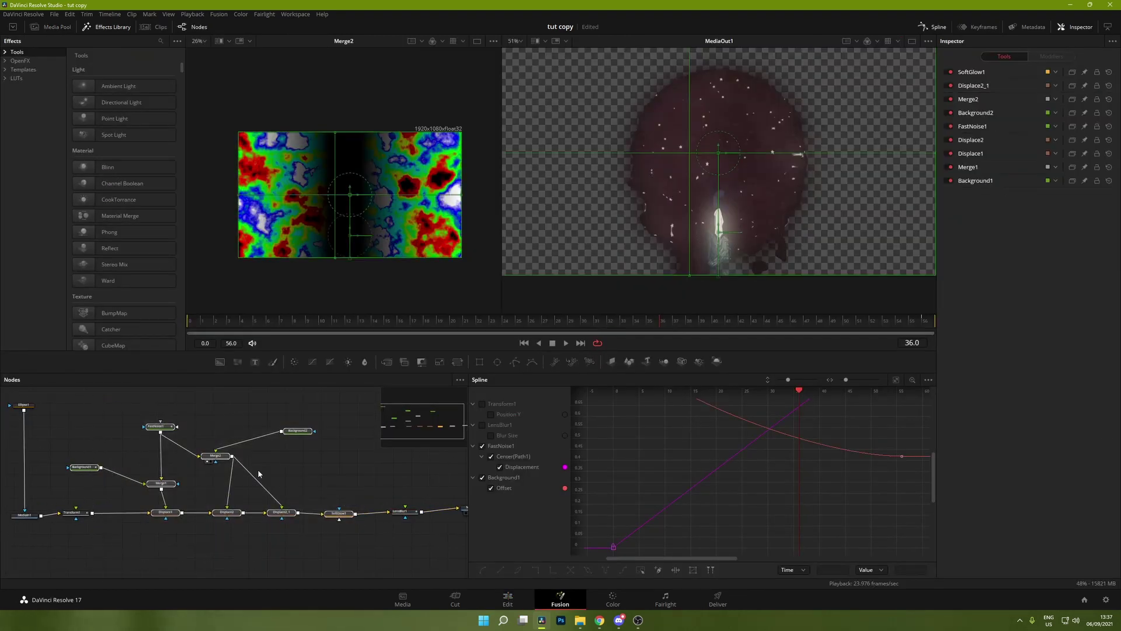
Open the middle Video 2 clip in Fusion, paste the copied nodes and place them clear of the Lens Blur chain
{"action": "left_click", "coordinate": [529, 606]}
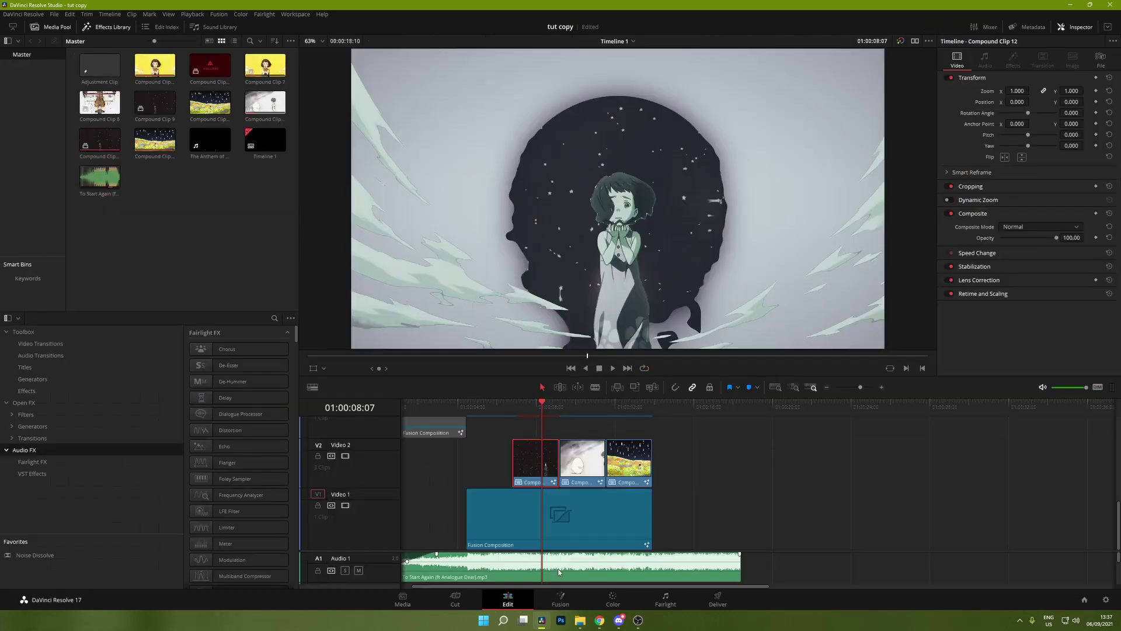
{"action": "left_click", "coordinate": [583, 461]}
{"action": "right_click", "coordinate": [578, 465]}
{"action": "left_click", "coordinate": [622, 321]}
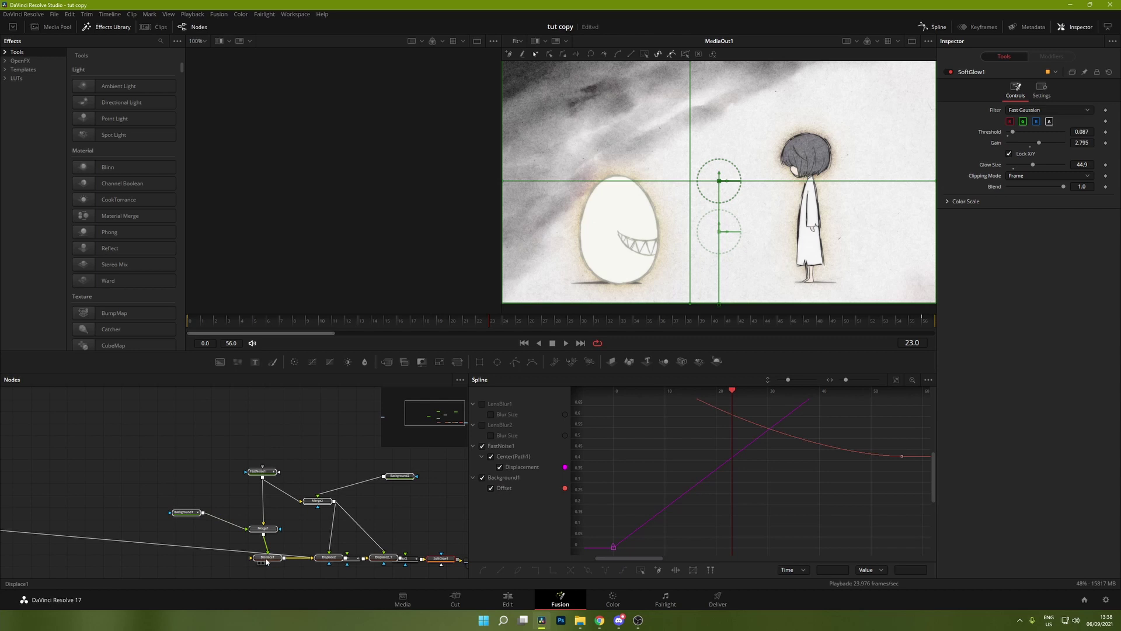
{"action": "left_click", "coordinate": [123, 488]}
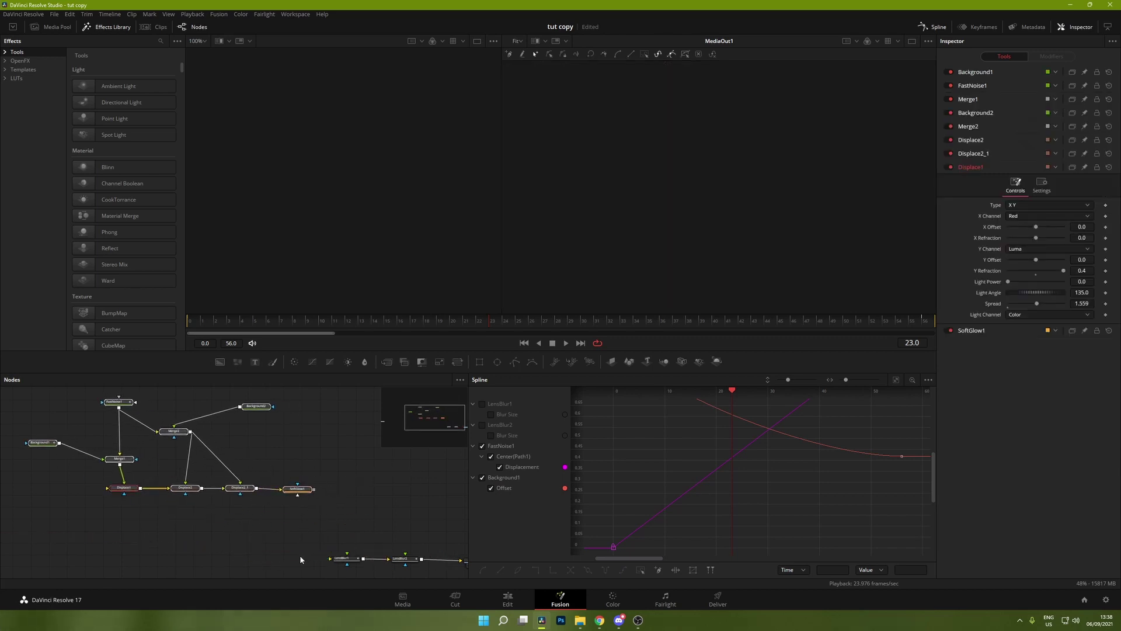
Connect MediaIn1 to the pasted Displace1 and the Soft Glow's output to the first Lens Blur
{"action": "scroll", "coordinate": [172, 530], "scroll_direction": "down", "scroll_amount": 2}
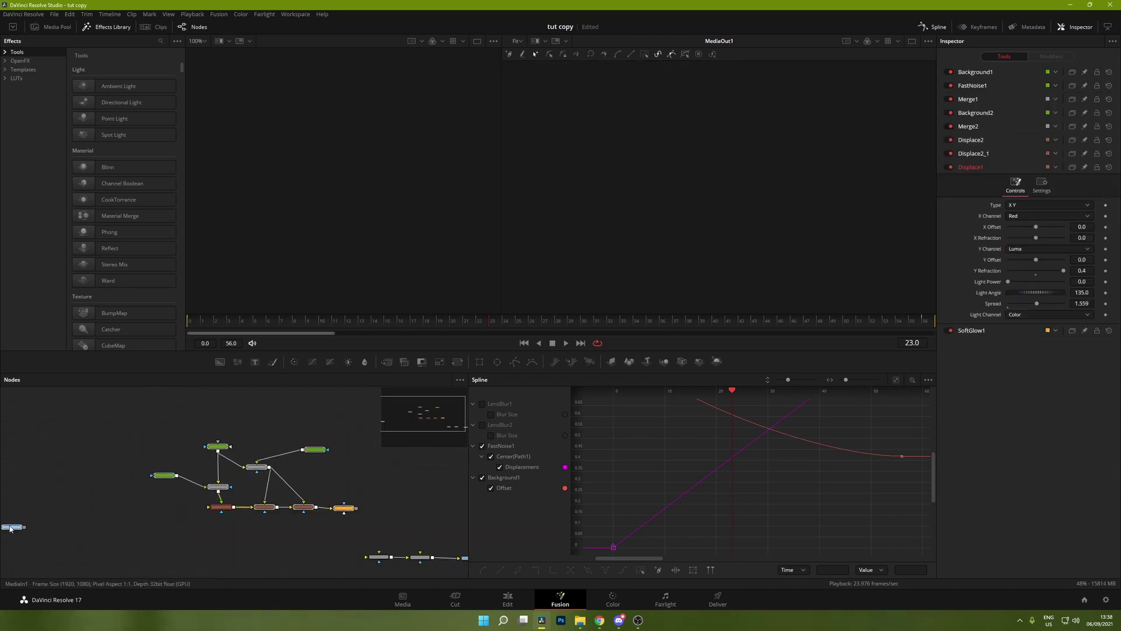
{"action": "left_click_drag", "start_coordinate": [15, 529], "coordinate": [220, 507]}
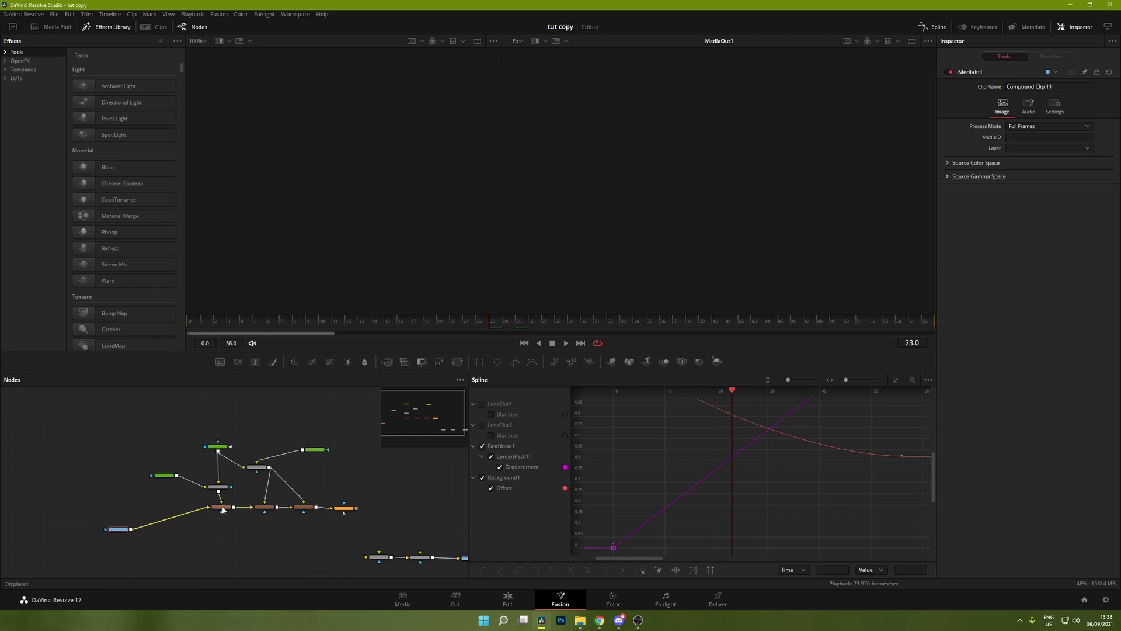
{"action": "left_click_drag", "start_coordinate": [357, 508], "coordinate": [367, 557]}
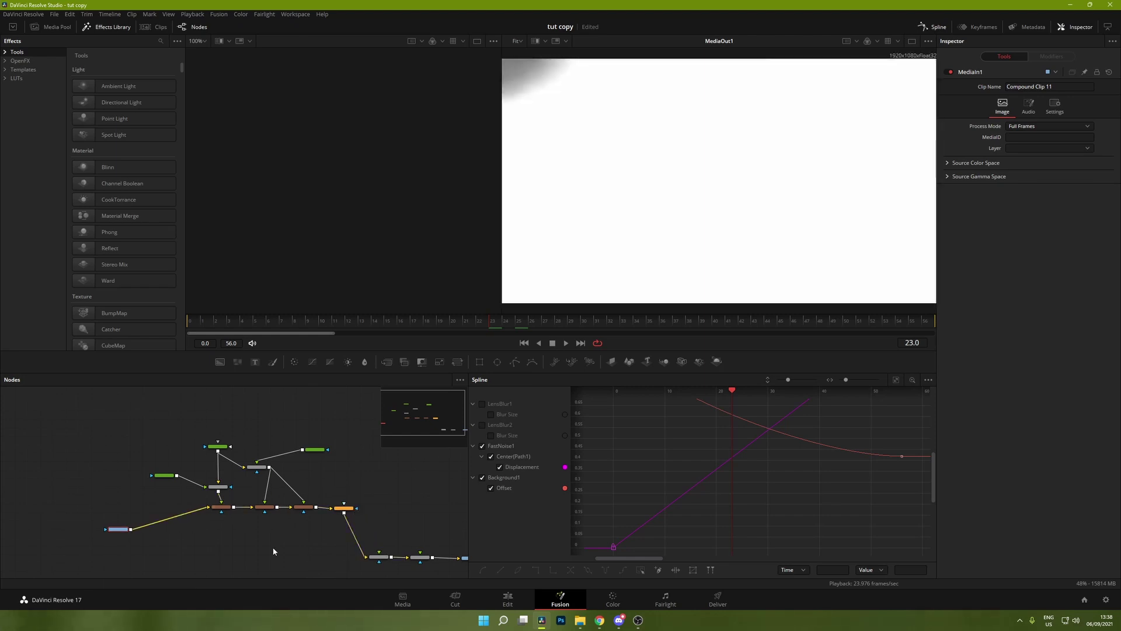
Set the pasted Soft Glow's gain to about 0.945 and its threshold to about 0.795
{"action": "scroll", "coordinate": [241, 518], "scroll_direction": "up", "scroll_amount": 2}
{"action": "left_click", "coordinate": [386, 503]}
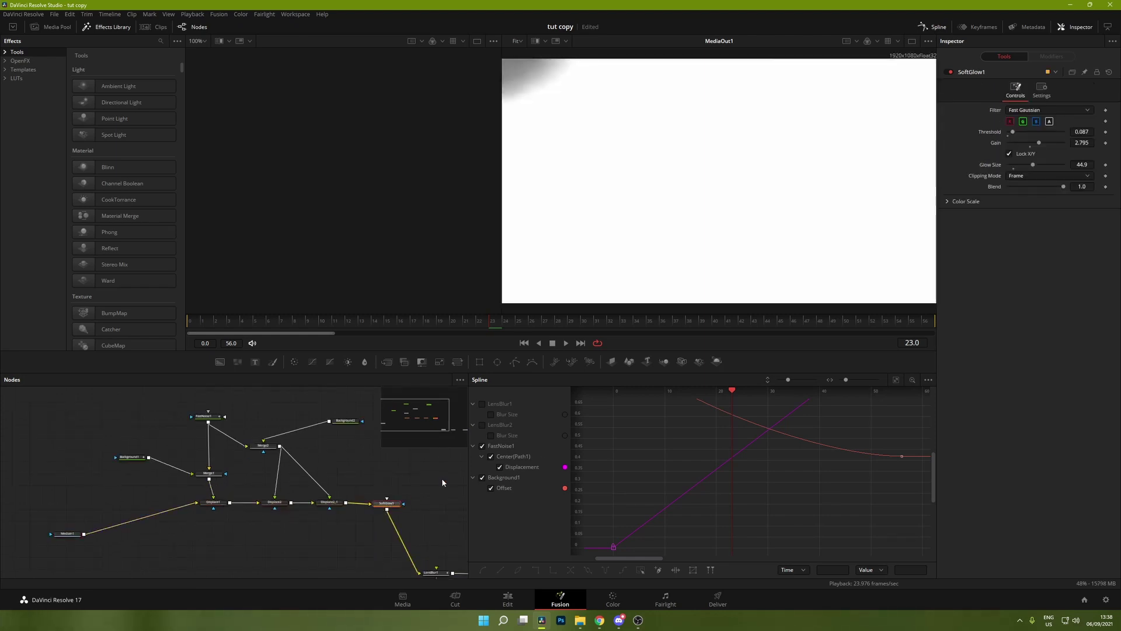
{"action": "mouse_move", "coordinate": [1015, 128]}
{"action": "left_mouse_down"}
{"action": "mouse_move", "coordinate": [1049, 140]}
{"action": "mouse_move", "coordinate": [1020, 147]}
{"action": "left_mouse_up"}
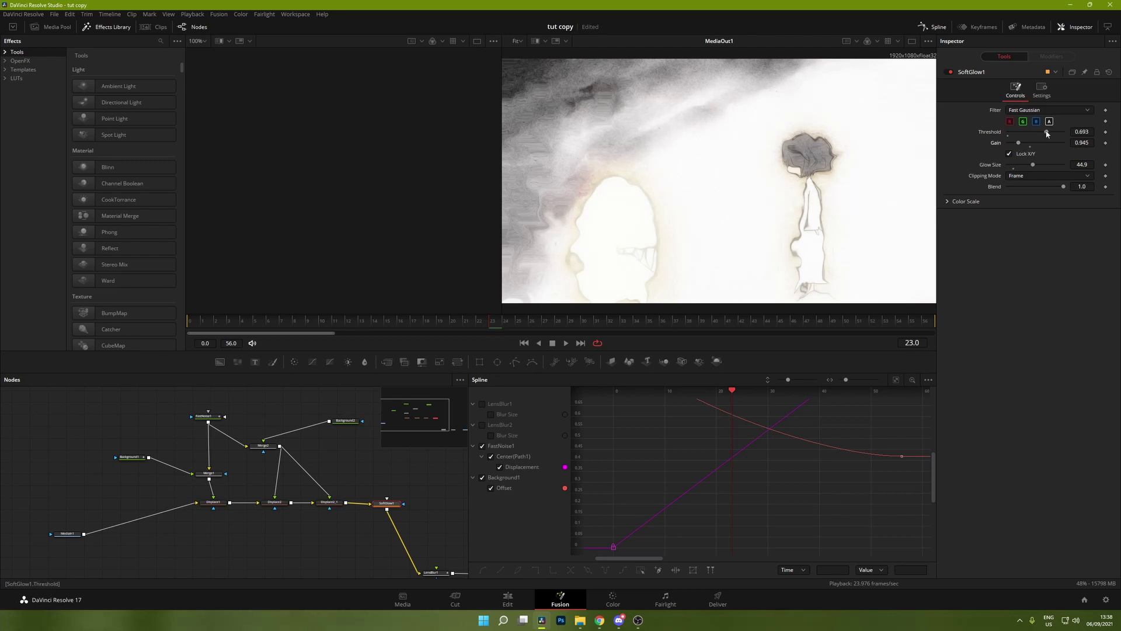
{"action": "left_click_drag", "start_coordinate": [1049, 135], "coordinate": [1053, 131]}
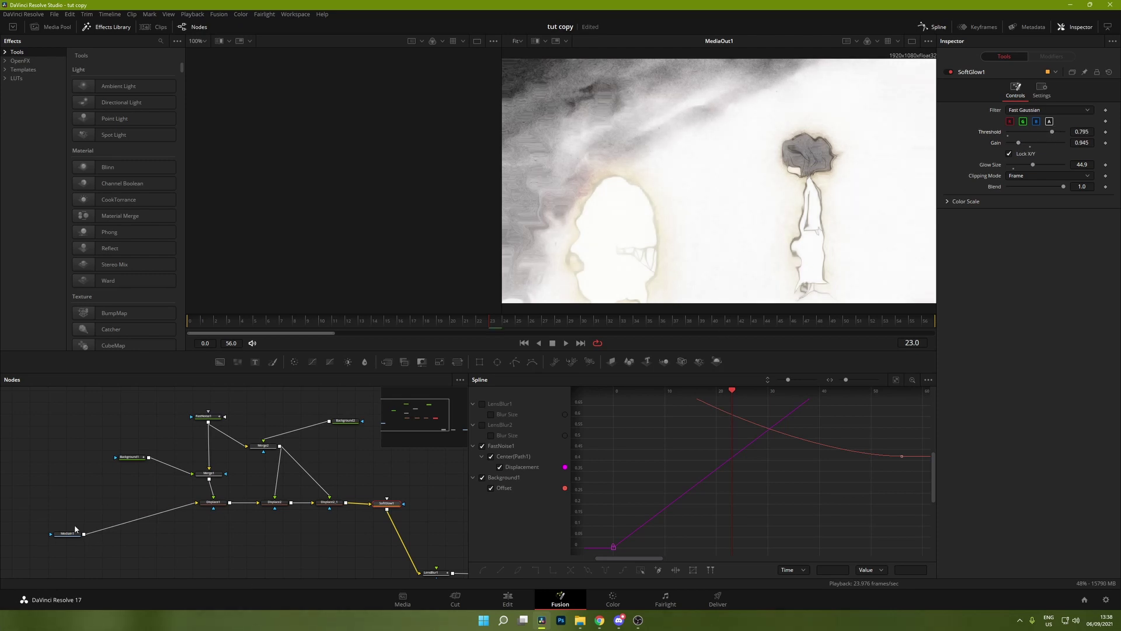
Add an Ellipse mask to MediaIn1 with a width and height of 0.4
{"action": "left_click_drag", "start_coordinate": [495, 364], "coordinate": [51, 533]}
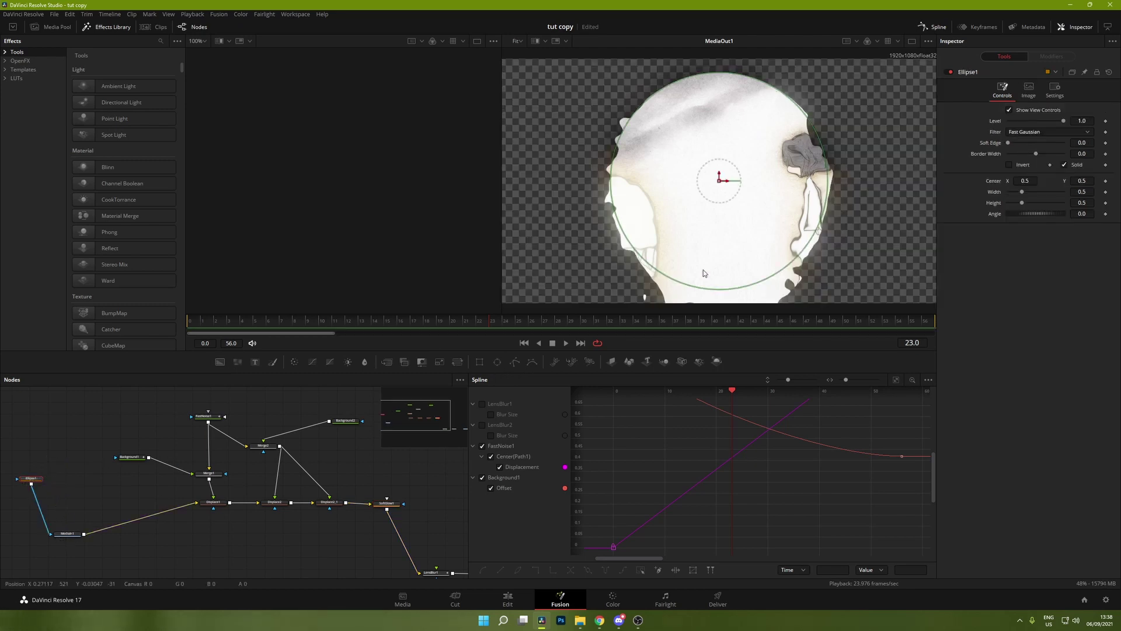
{"action": "type", "text": "0.4"}
{"action": "key", "text": "Tab"}
{"action": "type", "text": "0.4"}
{"action": "key", "text": "Tab"}
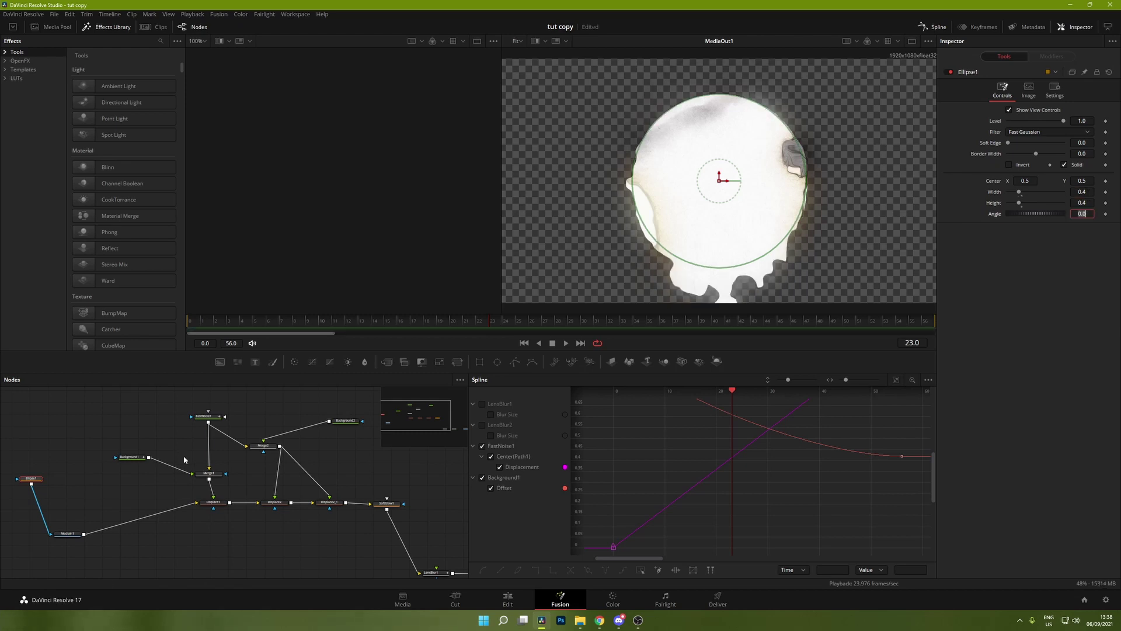
Remove Background1's offset keyframes at frames 0 and 56, leaving the gradient offset fixed at 0.418
{"action": "left_click", "coordinate": [212, 501]}
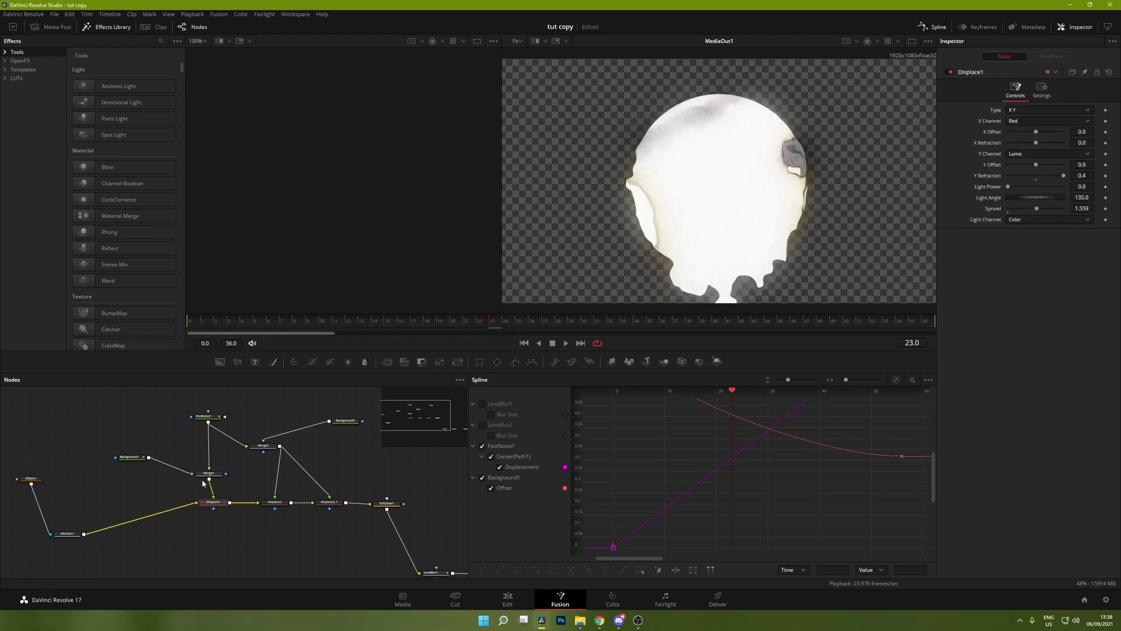
{"action": "left_click", "coordinate": [138, 461]}
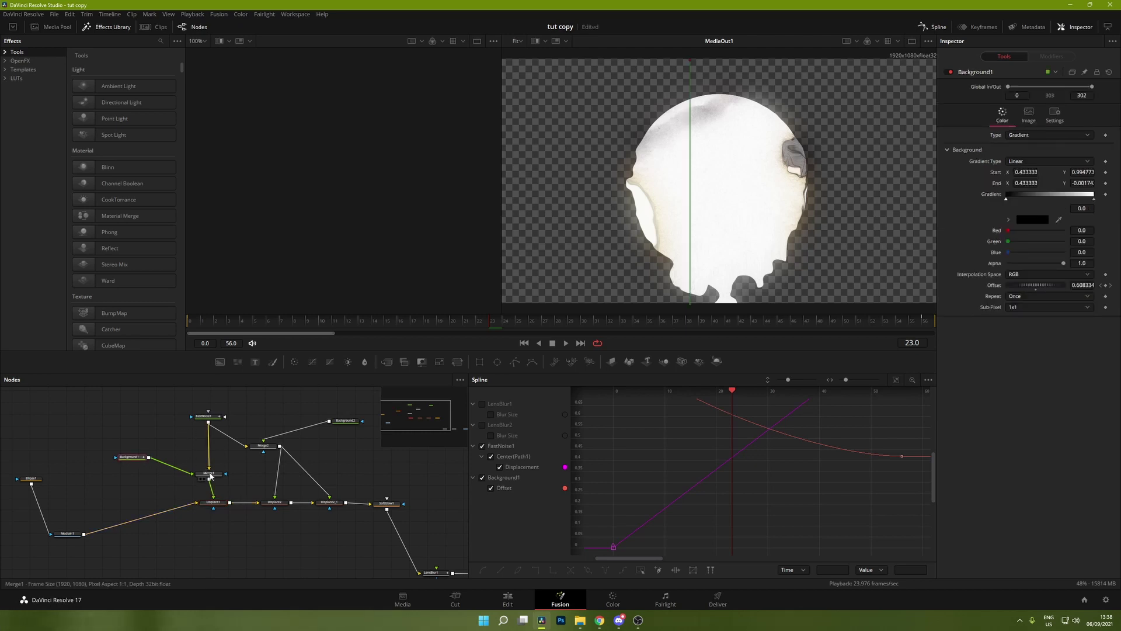
{"action": "left_click_drag", "start_coordinate": [555, 323], "coordinate": [200, 319]}
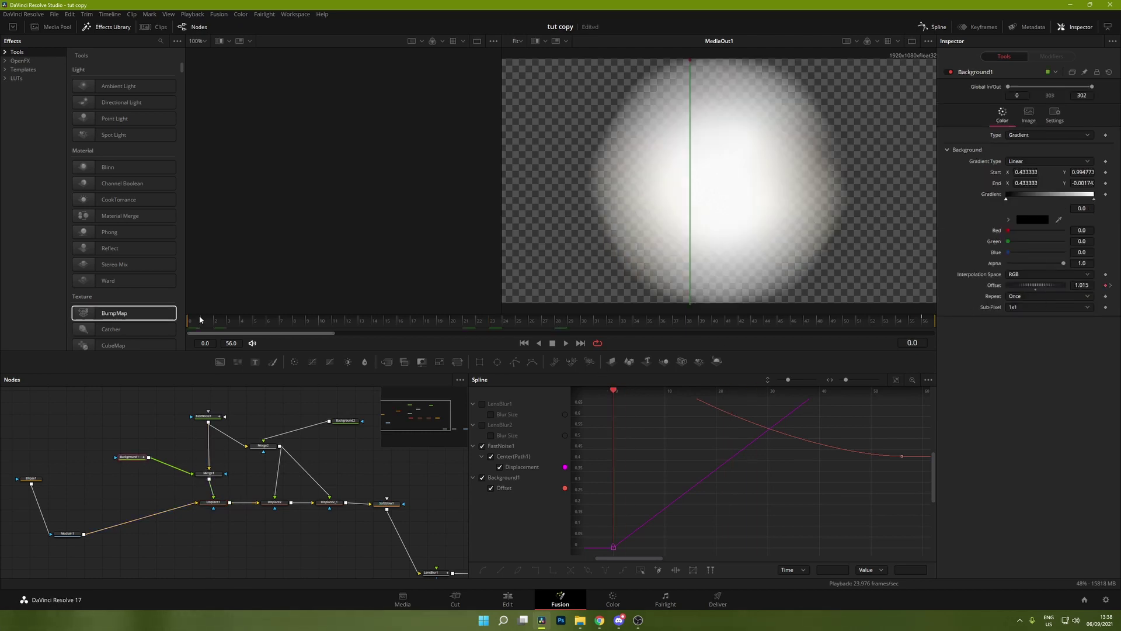
{"action": "left_click", "coordinate": [1106, 286]}
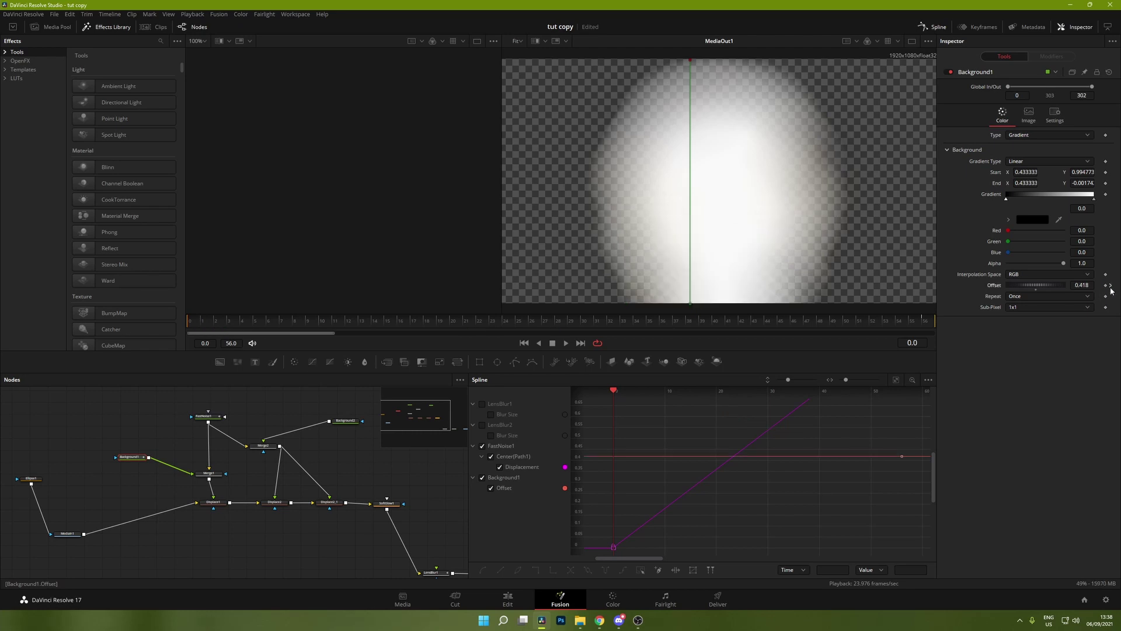
{"action": "left_click", "coordinate": [1109, 286]}
{"action": "left_click", "coordinate": [1106, 286]}
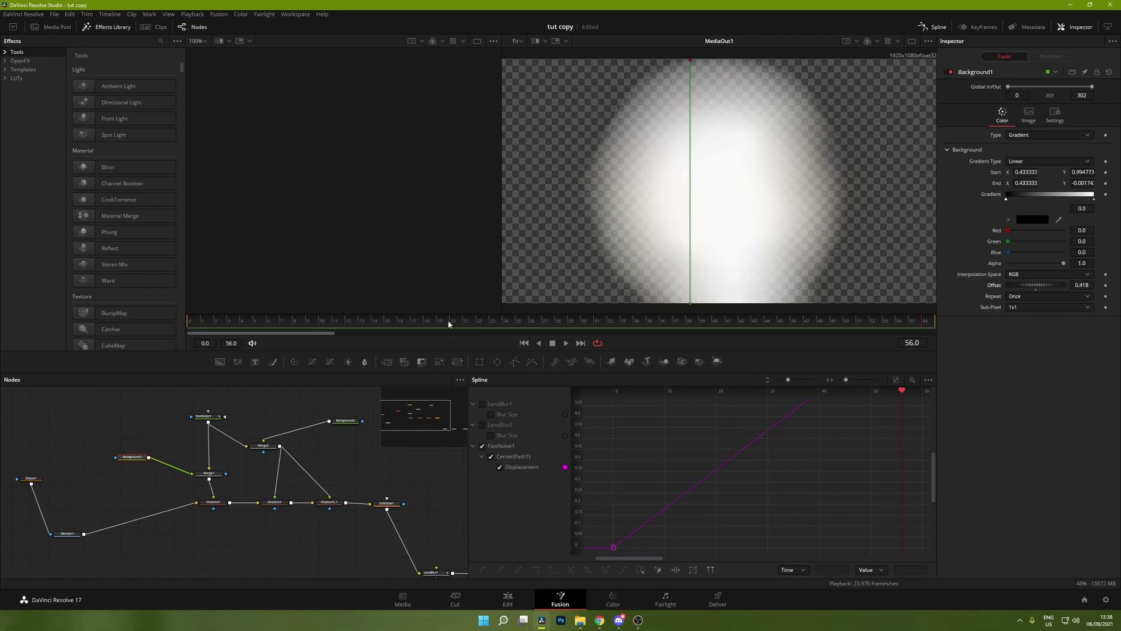
Re-key FastNoise1's center at frame 0 with Y about -0.005, and lower it to about -0.509 at frame 56
{"action": "key", "text": "Home"}
{"action": "left_click", "coordinate": [216, 417]}
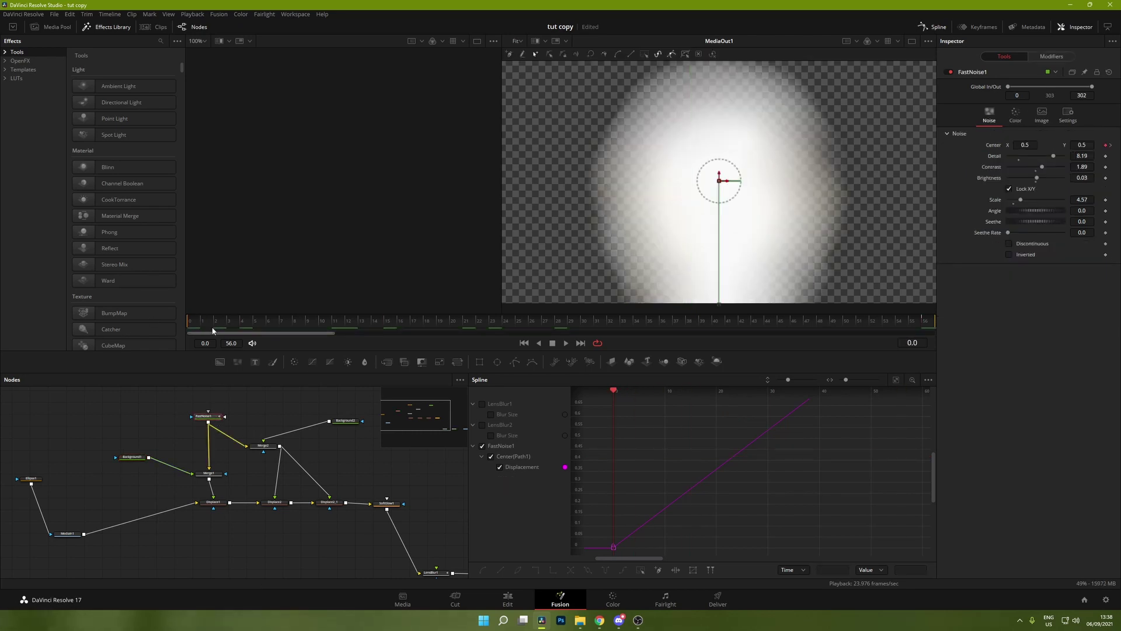
{"action": "left_click", "coordinate": [1105, 145]}
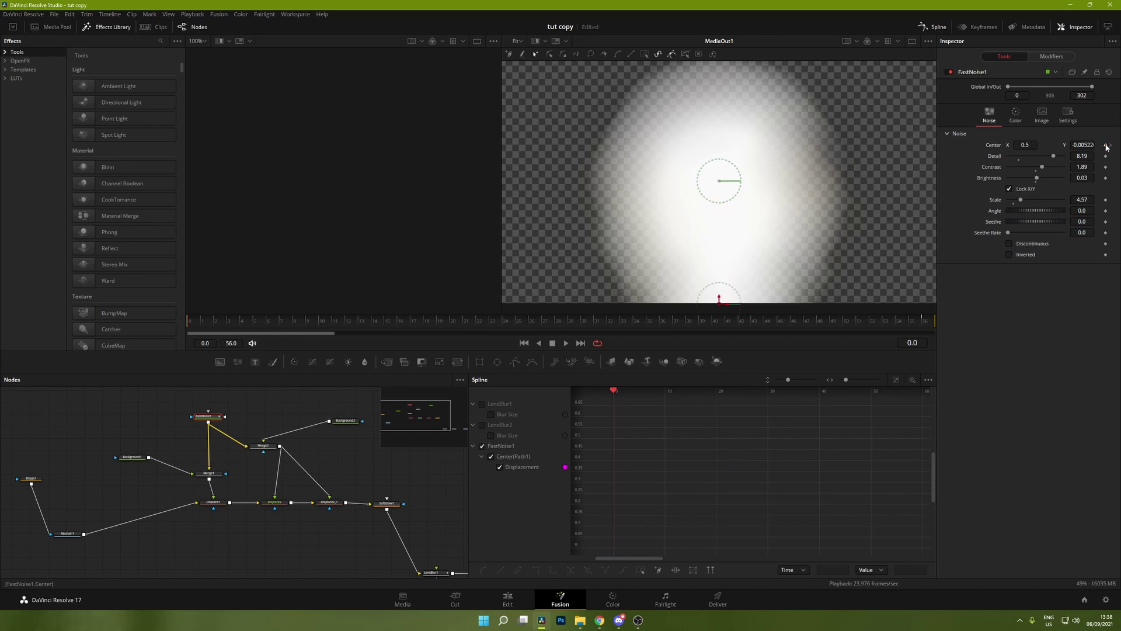
{"action": "left_click", "coordinate": [1105, 145]}
{"action": "key", "text": "End"}
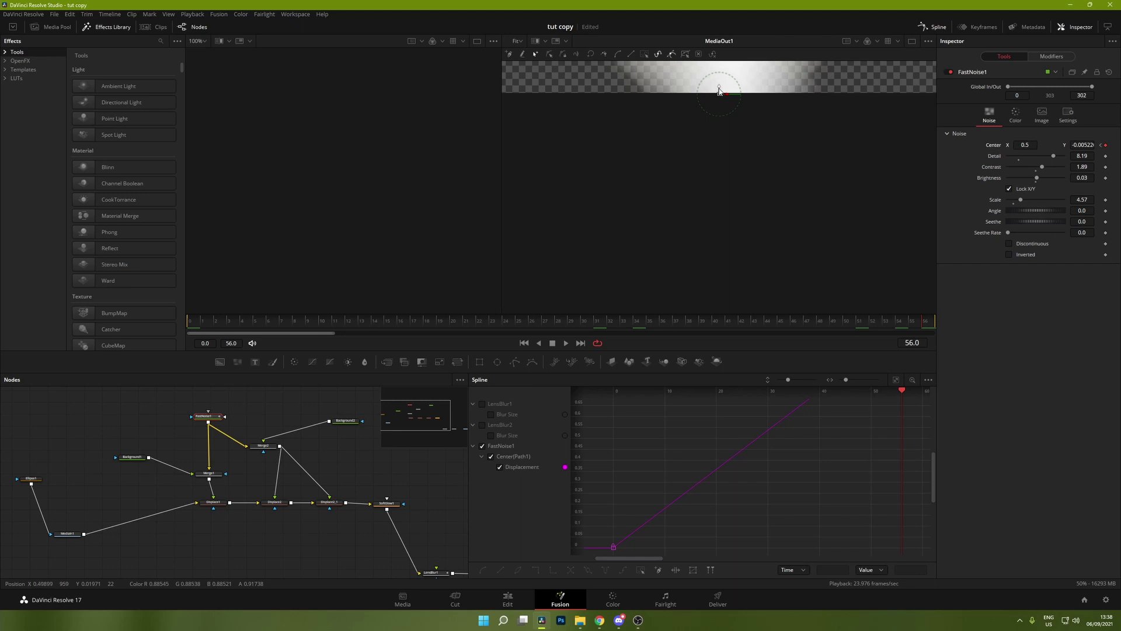
{"action": "left_click_drag", "start_coordinate": [720, 91], "coordinate": [732, 215]}
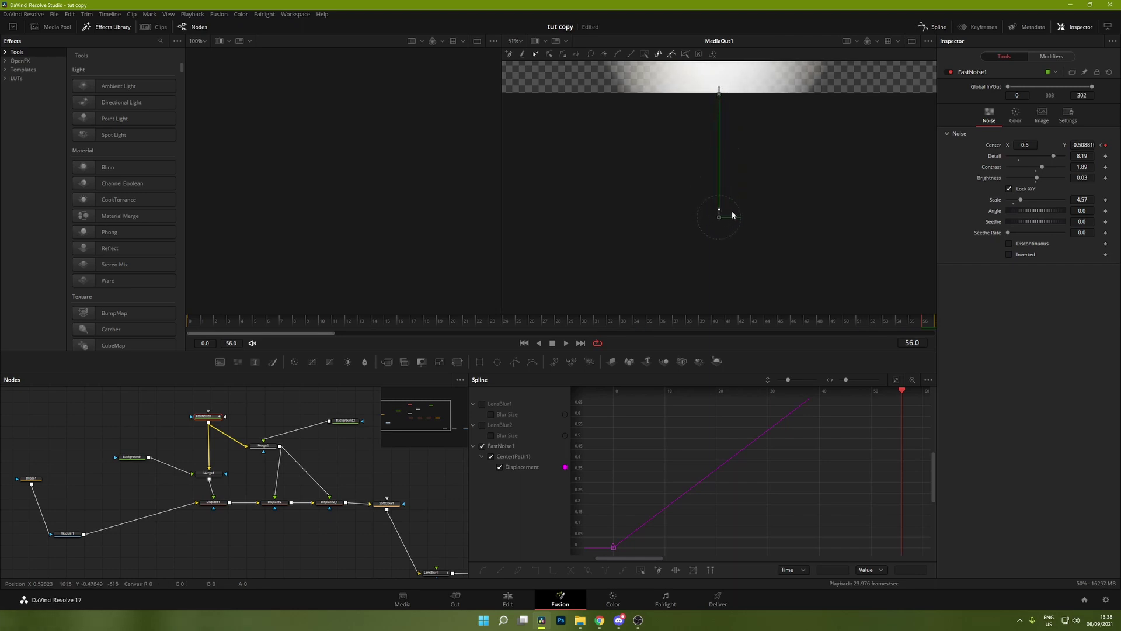
{"action": "left_click", "coordinate": [514, 600]}
{"action": "left_click_drag", "start_coordinate": [576, 408], "coordinate": [591, 457]}
{"action": "left_click", "coordinate": [552, 602]}
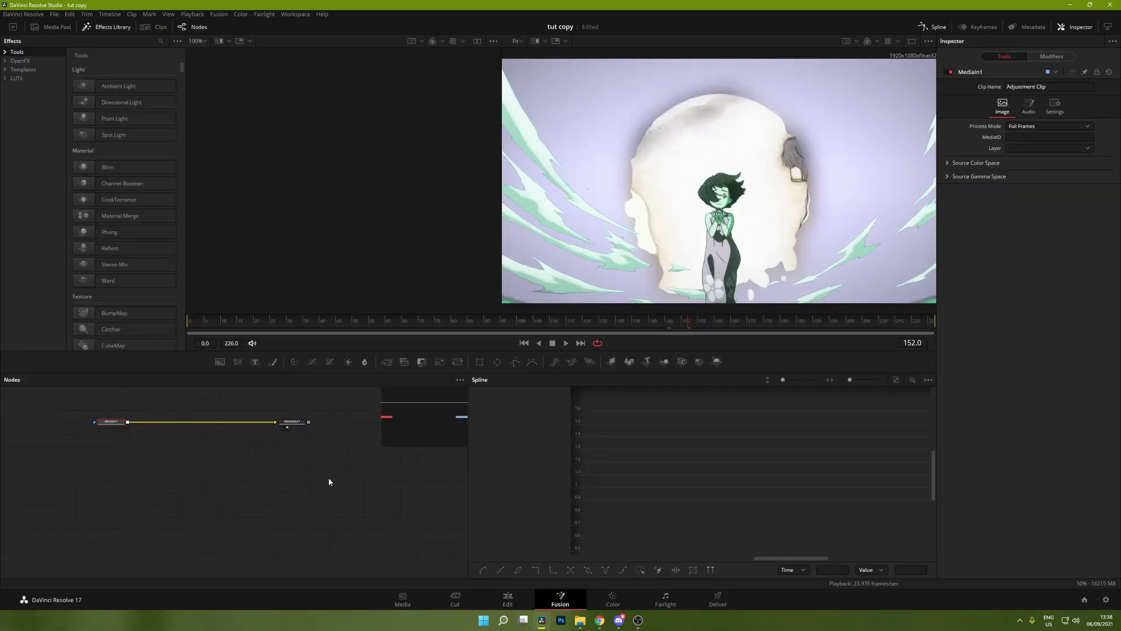
{"action": "left_click", "coordinate": [507, 600]}
Reopen the middle Video 2 clip in Fusion and copy its backgrounds, noise, merges, Displace and Soft Glow nodes
{"action": "right_click", "coordinate": [581, 460]}
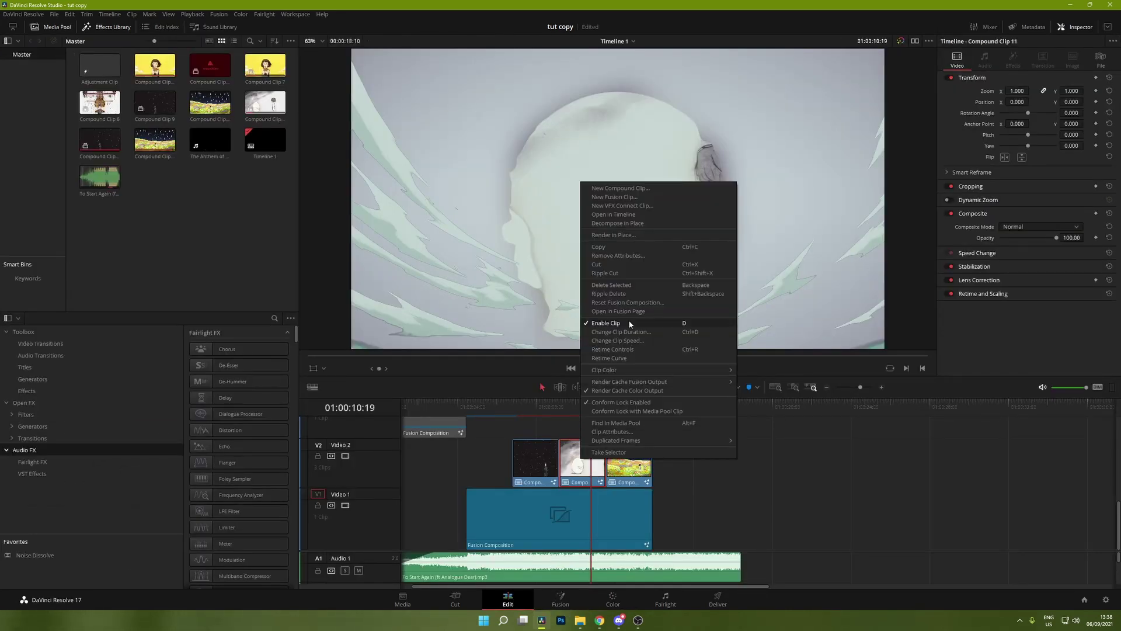
{"action": "left_click", "coordinate": [609, 326]}
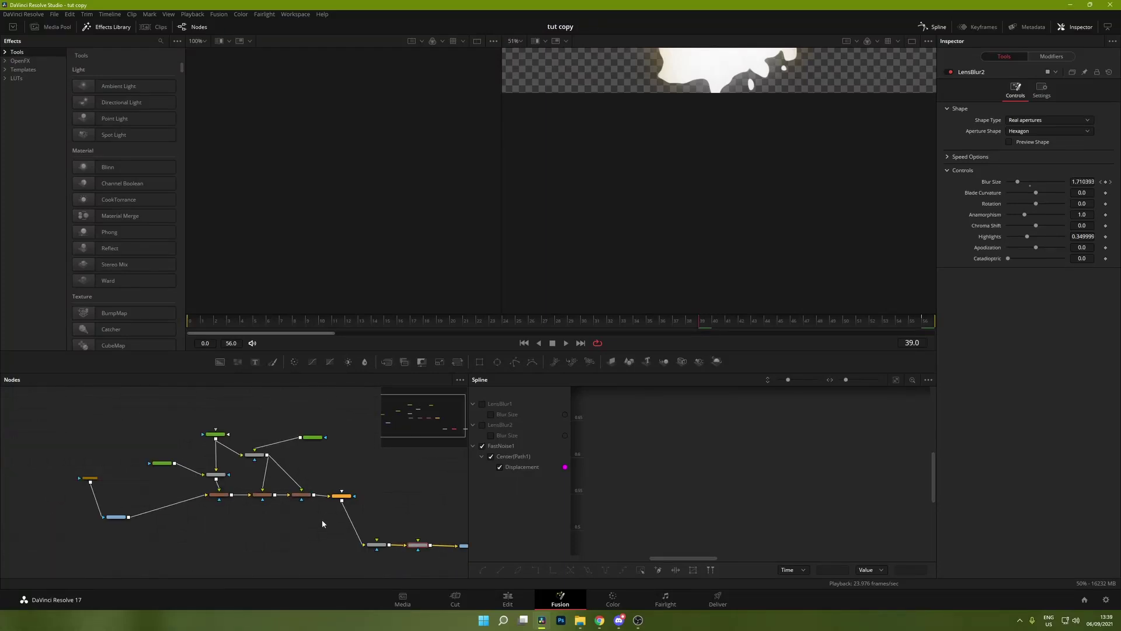
{"action": "scroll", "coordinate": [323, 529], "scroll_direction": "up", "scroll_amount": 2}
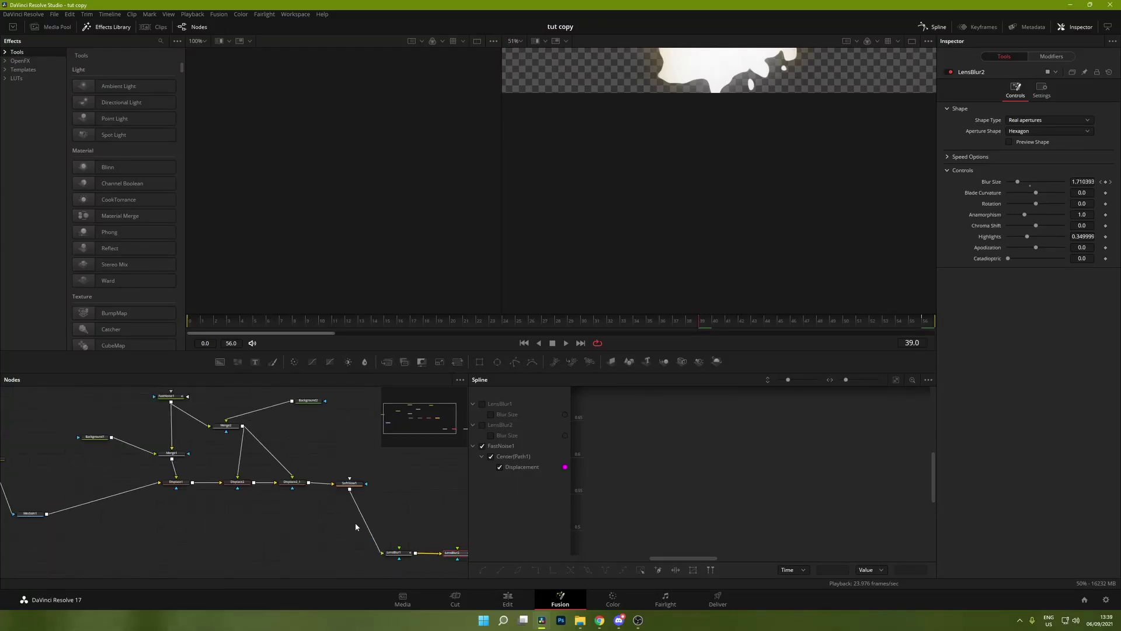
{"action": "left_click_drag", "start_coordinate": [356, 527], "coordinate": [86, 388]}
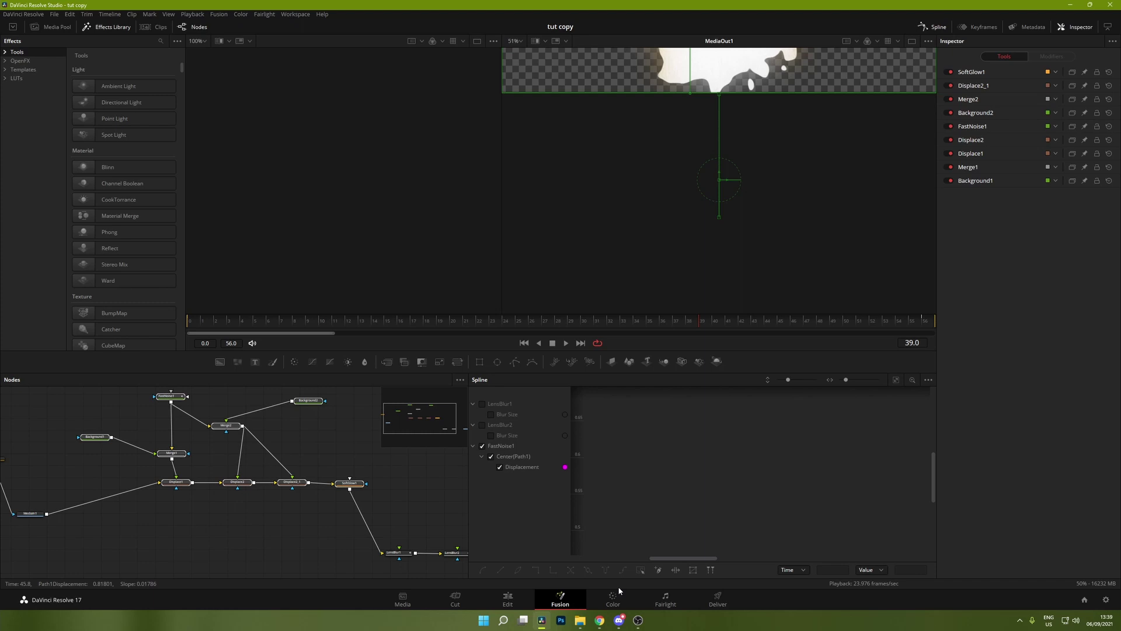
Open the last Video 2 clip in Fusion and paste the copied nodes above its MediaIn1 and Lens Blur chain
{"action": "left_click", "coordinate": [507, 599]}
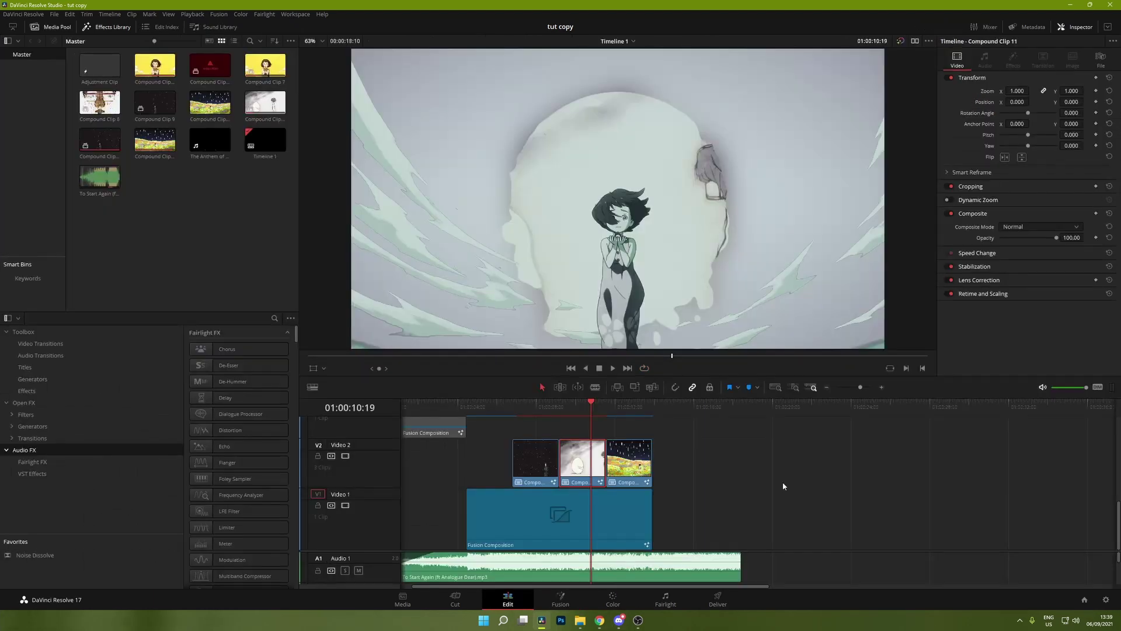
{"action": "right_click", "coordinate": [639, 469]}
{"action": "left_click", "coordinate": [663, 320]}
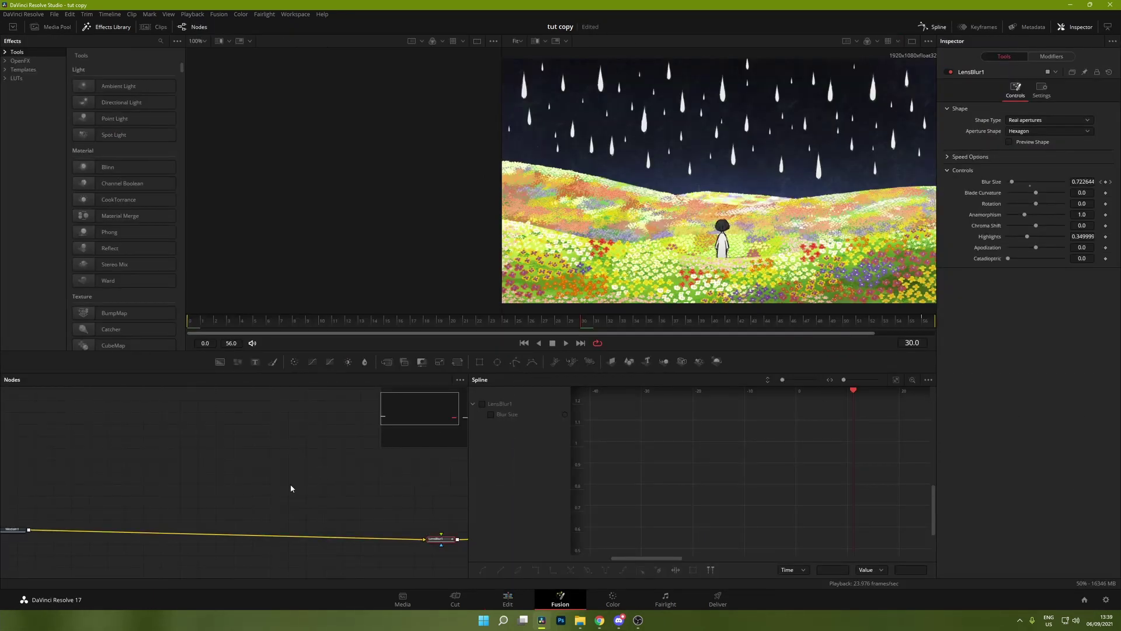
{"action": "key", "text": "ctrl+v"}
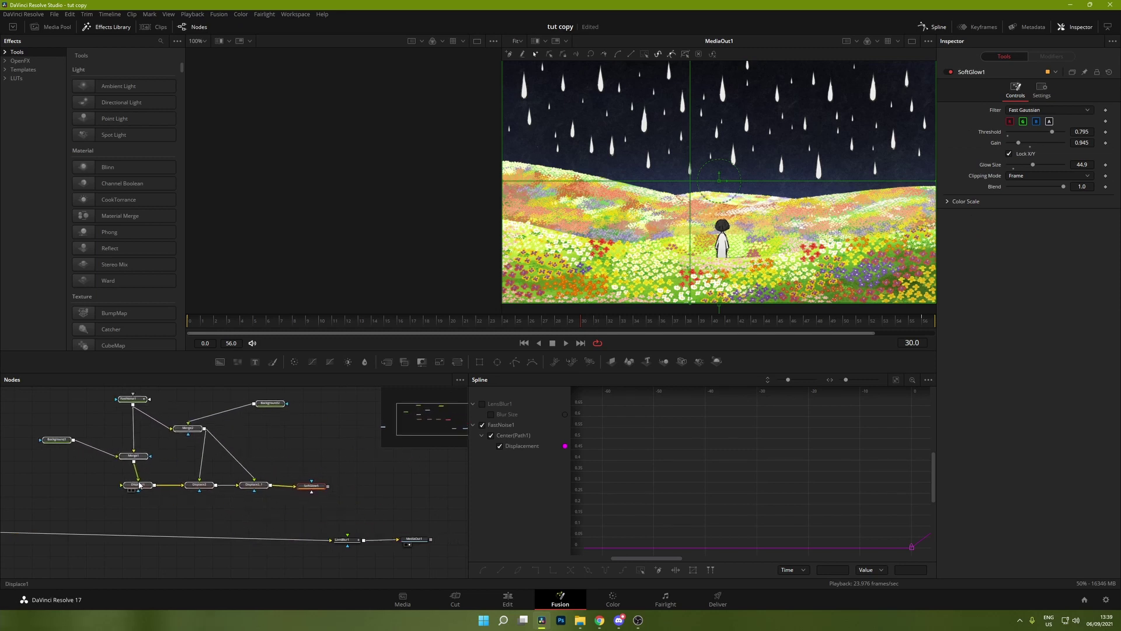
{"action": "left_click_drag", "start_coordinate": [139, 485], "coordinate": [113, 477]}
{"action": "left_click_drag", "start_coordinate": [160, 498], "coordinate": [270, 497]}
Connect MediaIn1 to the pasted Displace1 and the Soft Glow's output to LensBlur1
{"action": "left_click", "coordinate": [416, 537]}
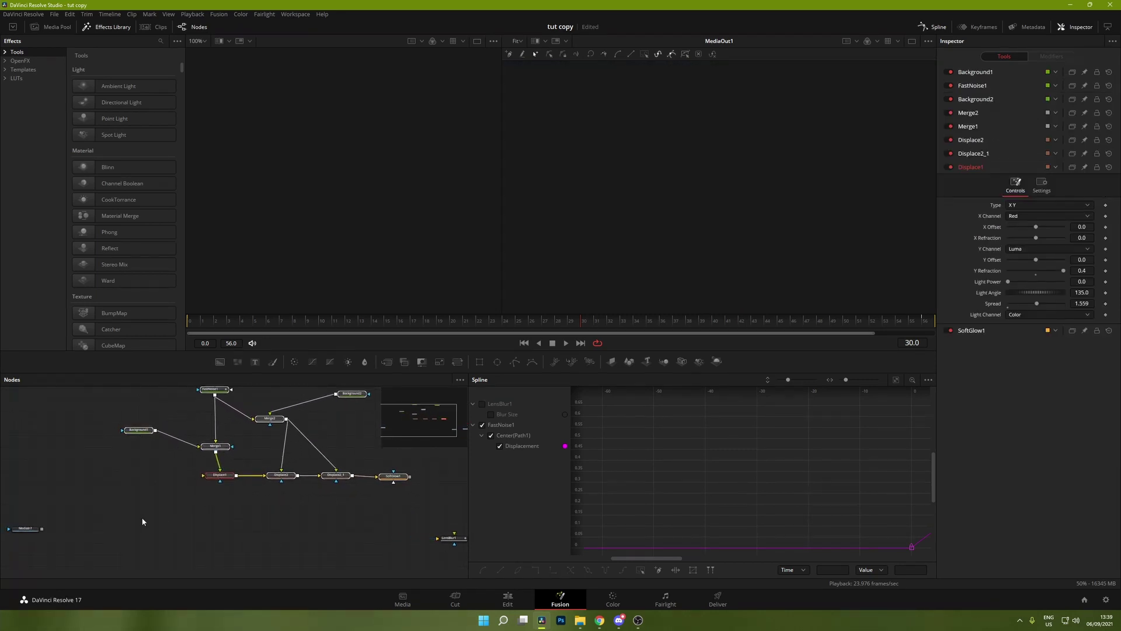
{"action": "left_click_drag", "start_coordinate": [42, 528], "coordinate": [204, 475]}
{"action": "left_click_drag", "start_coordinate": [411, 476], "coordinate": [437, 538]}
{"action": "left_click_drag", "start_coordinate": [311, 522], "coordinate": [266, 531]}
{"action": "left_click_drag", "start_coordinate": [200, 521], "coordinate": [315, 525]}
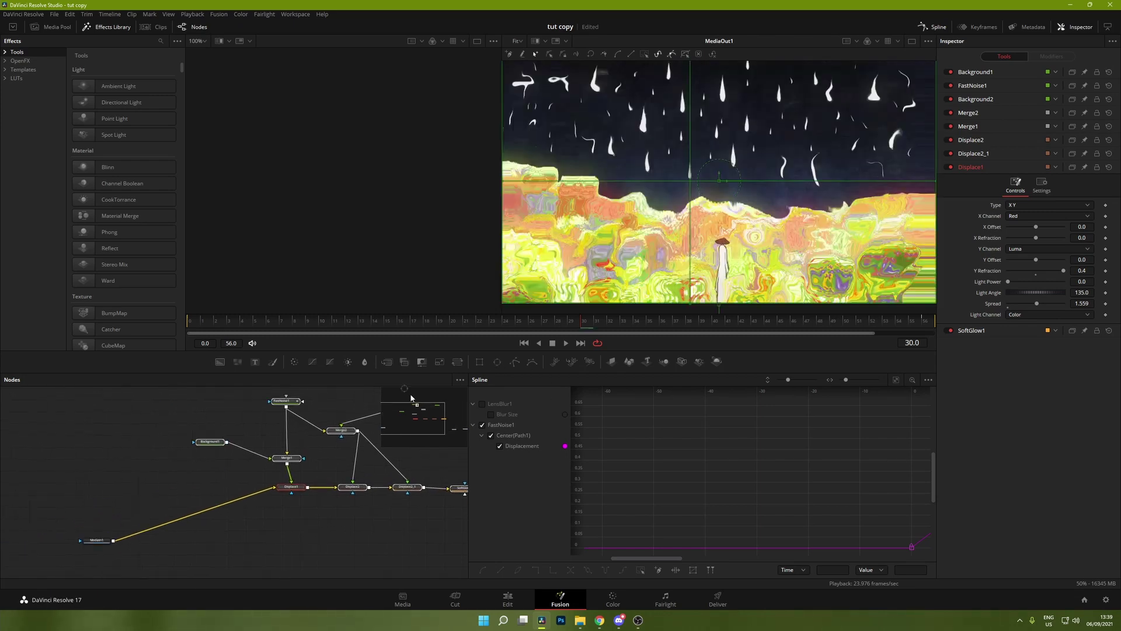
Mask MediaIn1 with an Ellipse that has a width and height of 0.4
{"action": "left_click_drag", "start_coordinate": [411, 395], "coordinate": [99, 539]}
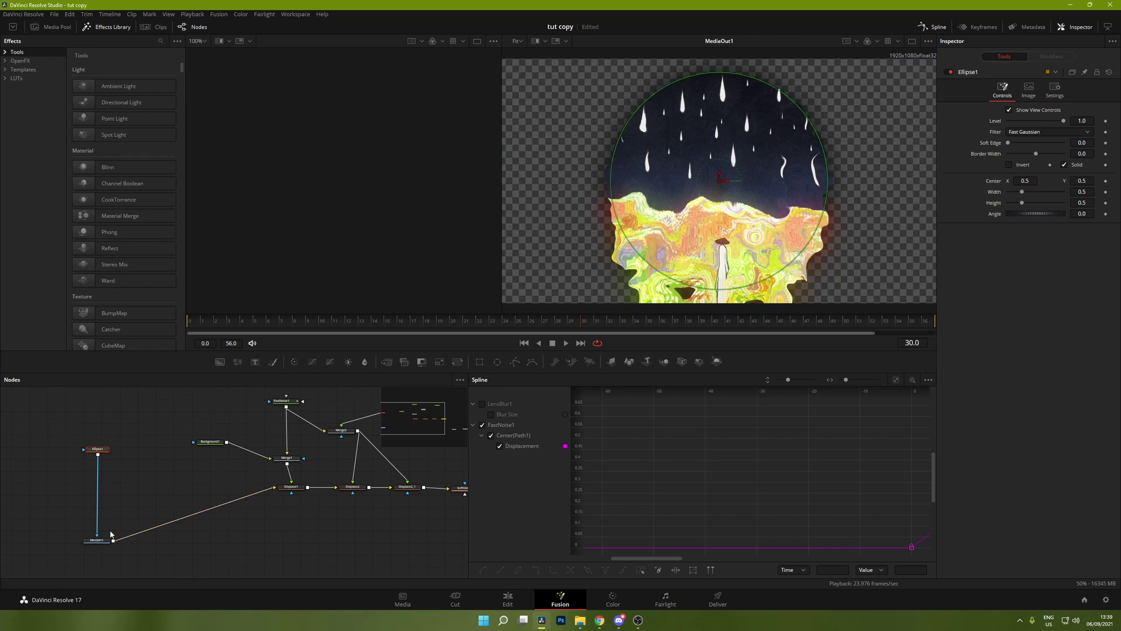
{"action": "left_click", "coordinate": [1082, 192]}
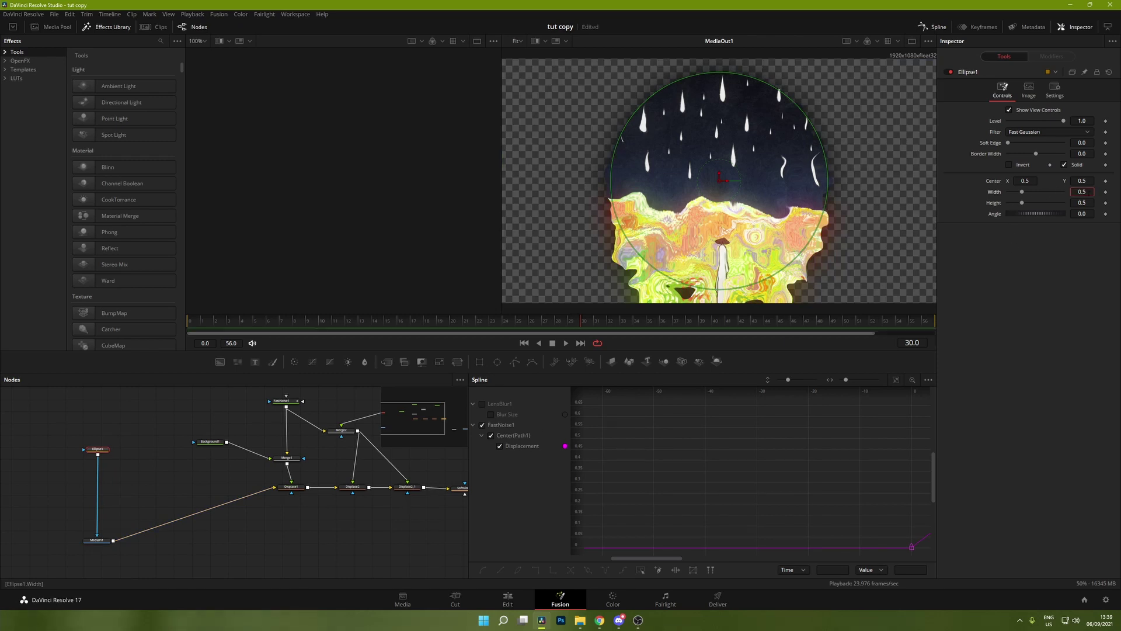
{"action": "key", "text": "Tab"}
{"action": "type", "text": "0.4"}
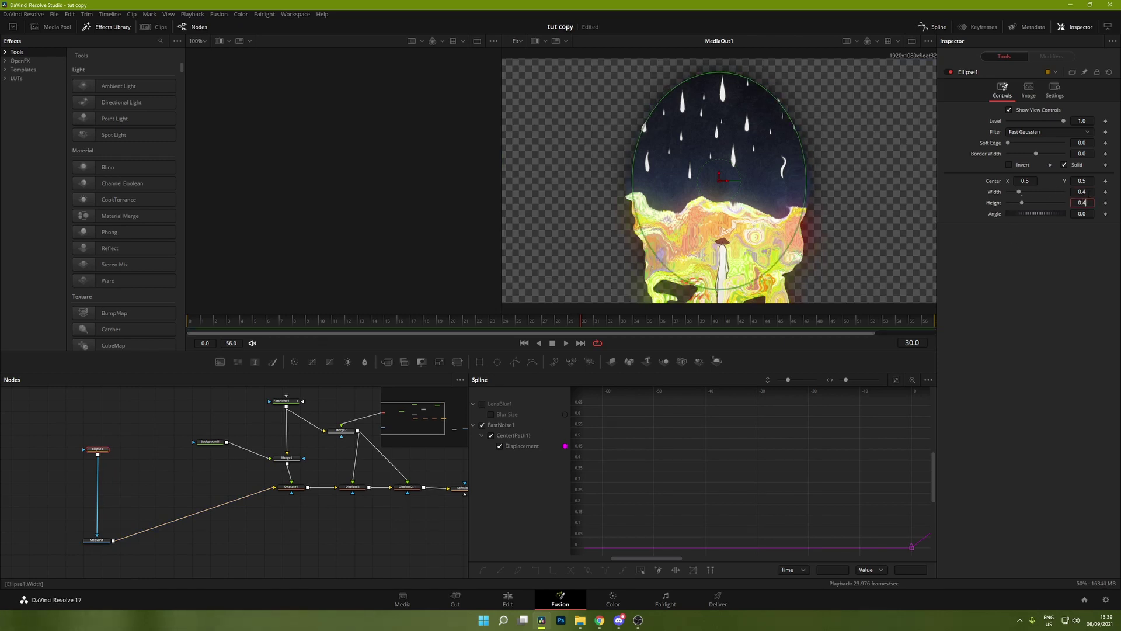
{"action": "key", "text": "Tab"}
Lower the pasted Soft Glow's threshold in the last clip
{"action": "scroll", "coordinate": [357, 471], "scroll_direction": "right", "scroll_amount": 5}
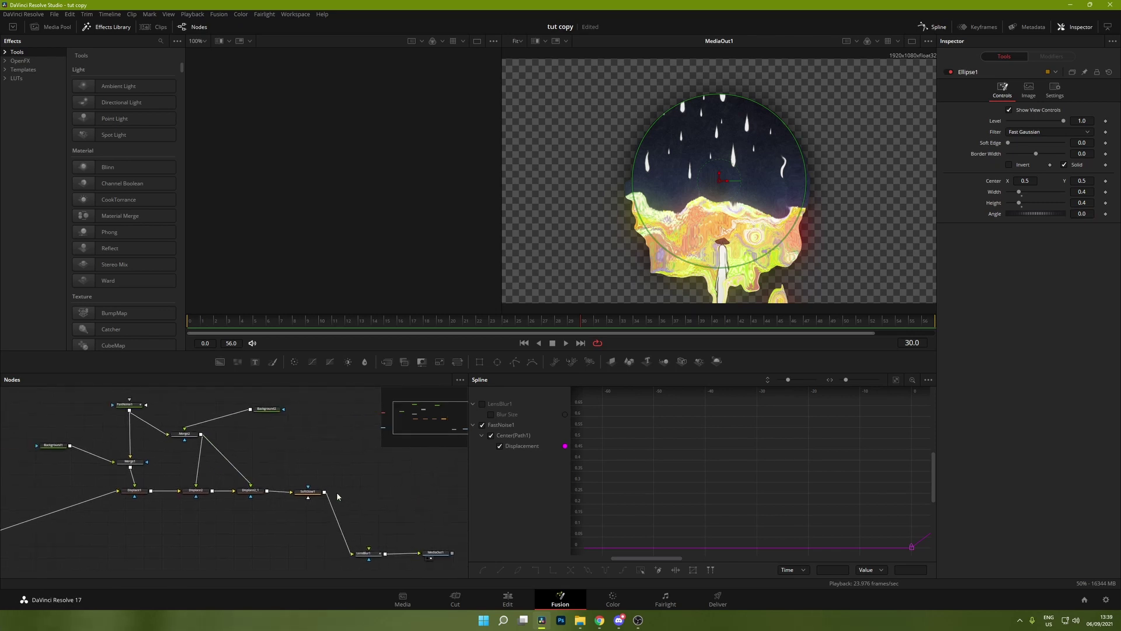
{"action": "left_click", "coordinate": [311, 495]}
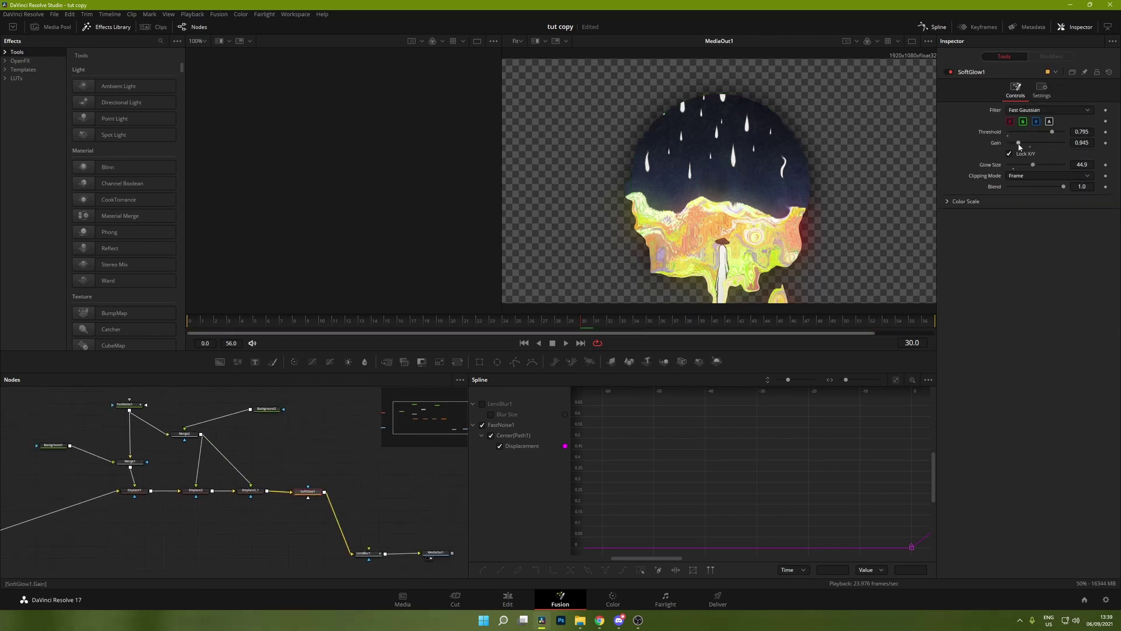
{"action": "left_click_drag", "start_coordinate": [1051, 132], "coordinate": [1017, 137]}
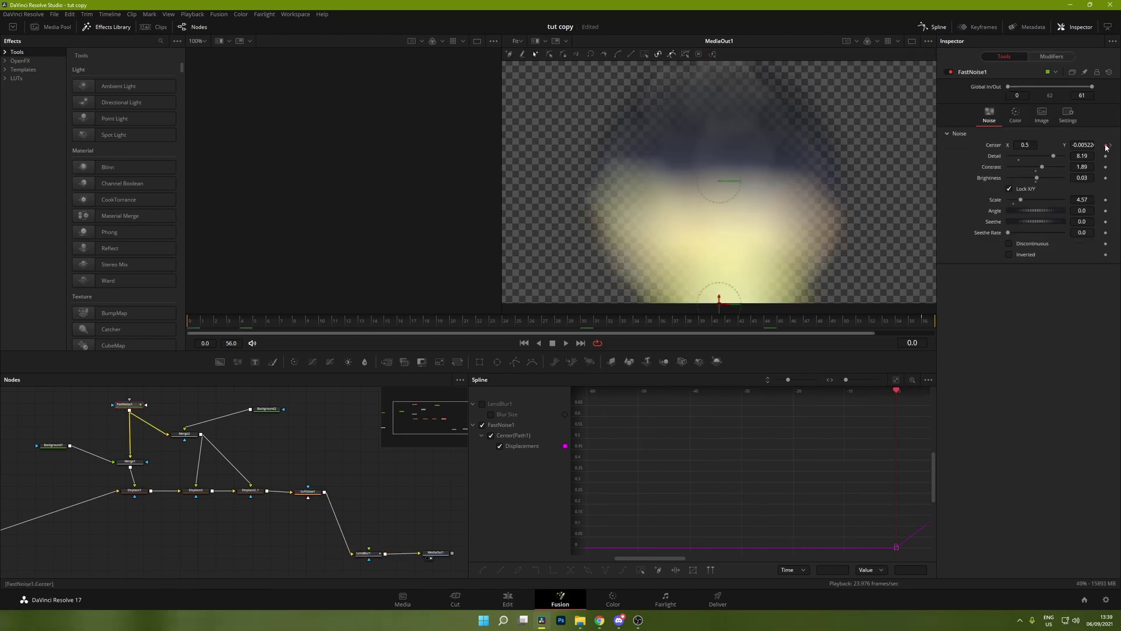
Re-key the last clip's FastNoise1 center at frame 0 with Y about -0.509 and move it farther down at frame 56
{"action": "left_click", "coordinate": [1105, 145]}
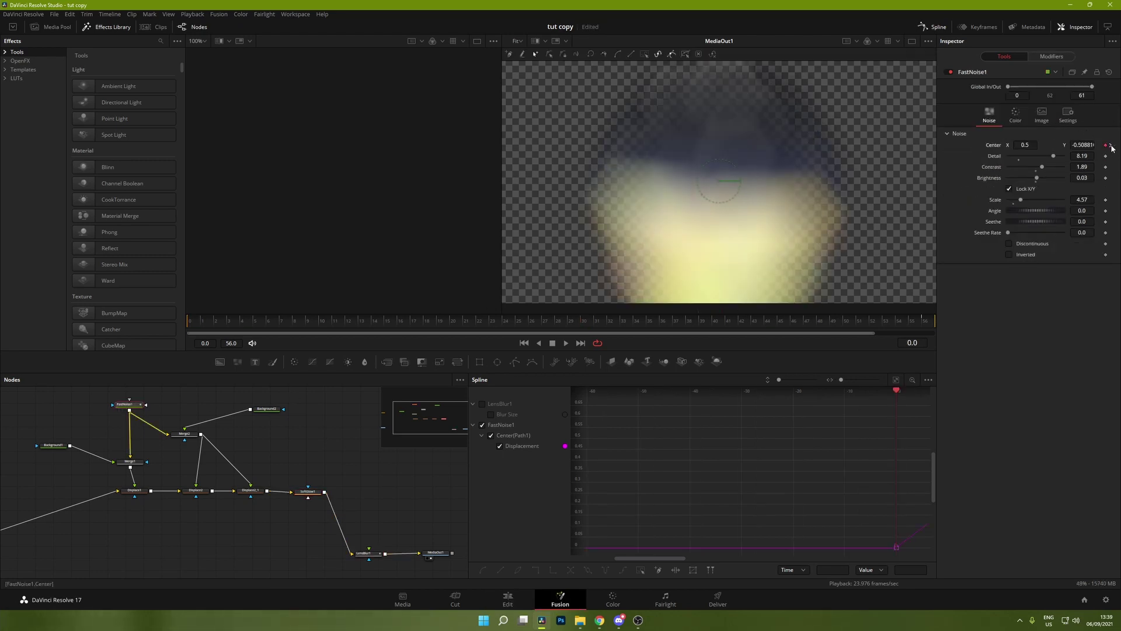
{"action": "left_click", "coordinate": [1111, 146]}
{"action": "scroll", "coordinate": [711, 208], "scroll_direction": "down", "scroll_amount": 4}
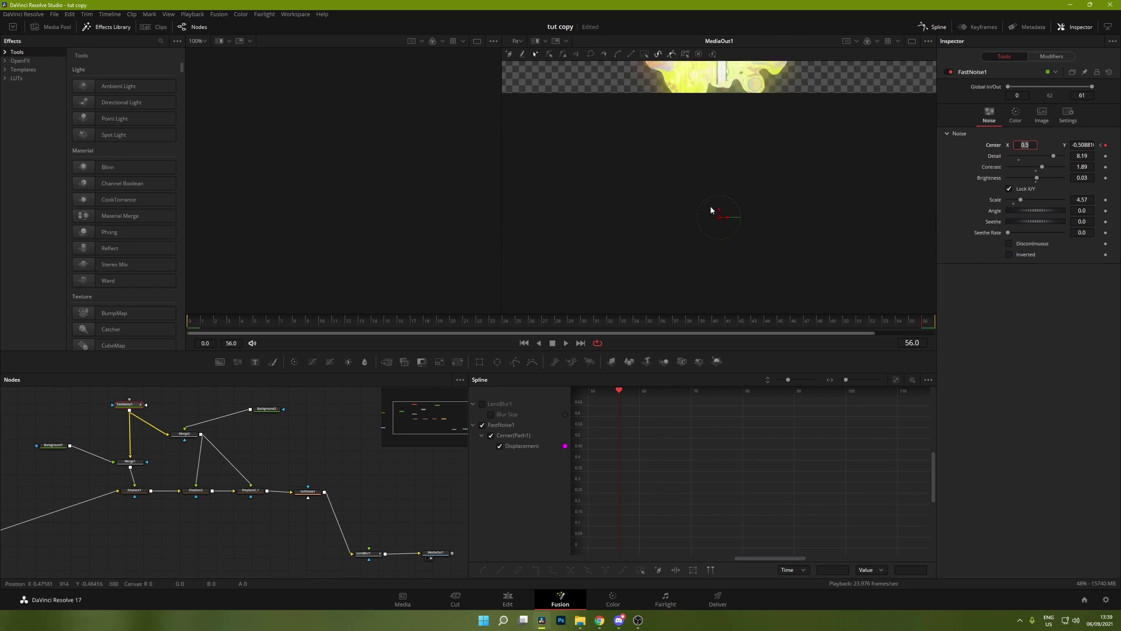
{"action": "scroll", "coordinate": [710, 207], "scroll_direction": "down", "scroll_amount": 3}
{"action": "left_click_drag", "start_coordinate": [720, 136], "coordinate": [731, 258]}
Return to the edit timeline, play the sequence and check the melting circle on the Video 2 clips
{"action": "left_click", "coordinate": [522, 594]}
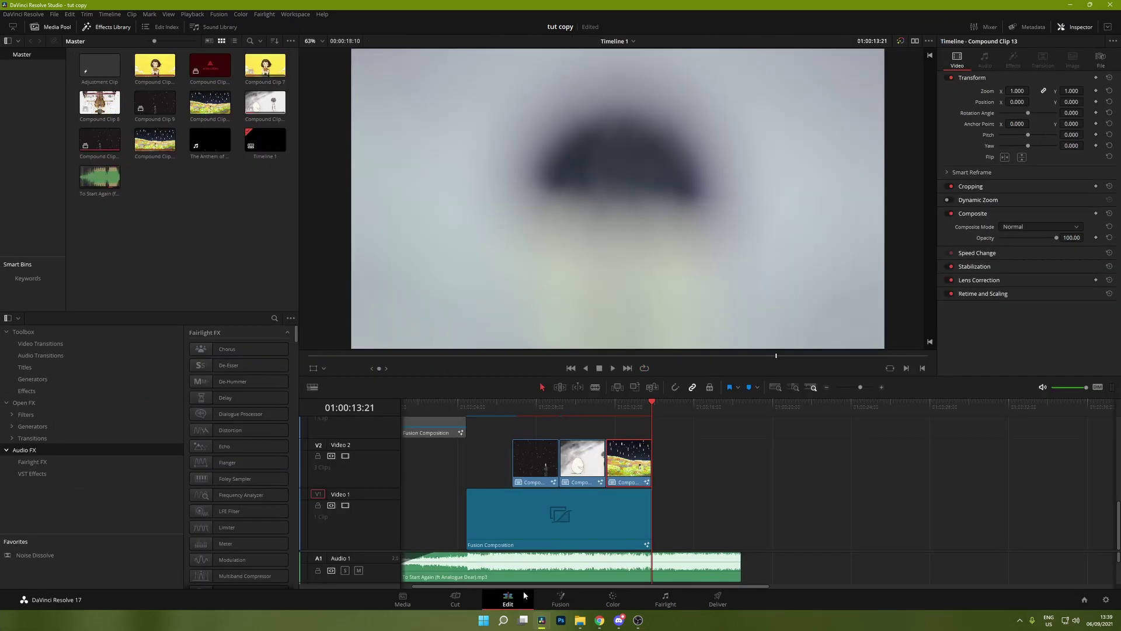
{"action": "left_click", "coordinate": [512, 407]}
{"action": "left_click", "coordinate": [475, 408]}
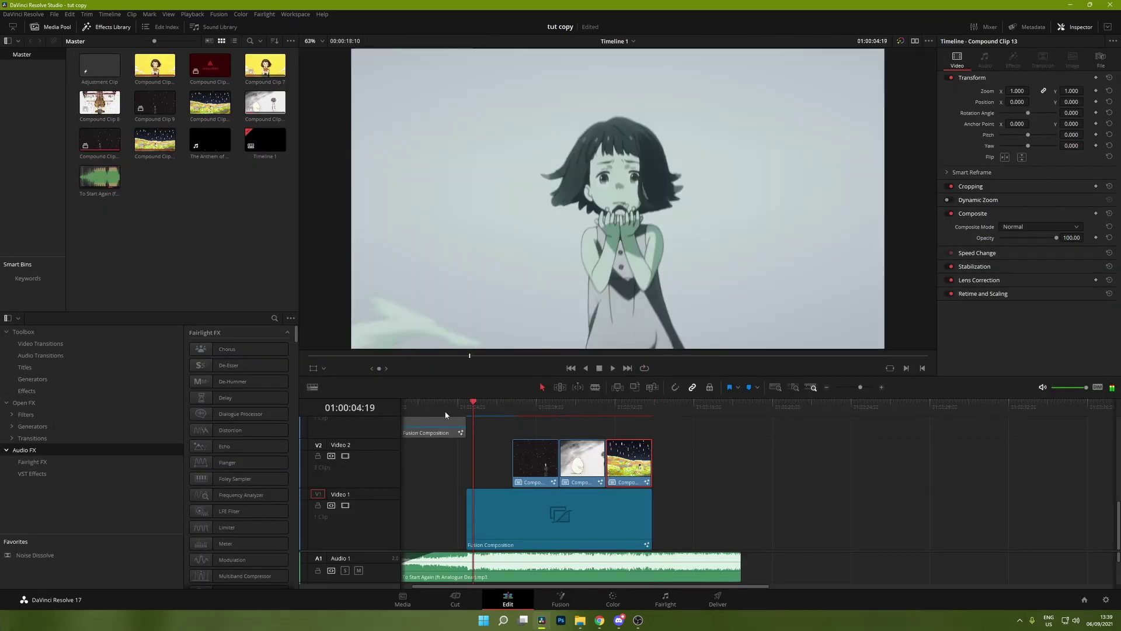
{"action": "left_click", "coordinate": [444, 411]}
{"action": "key", "text": "space"}
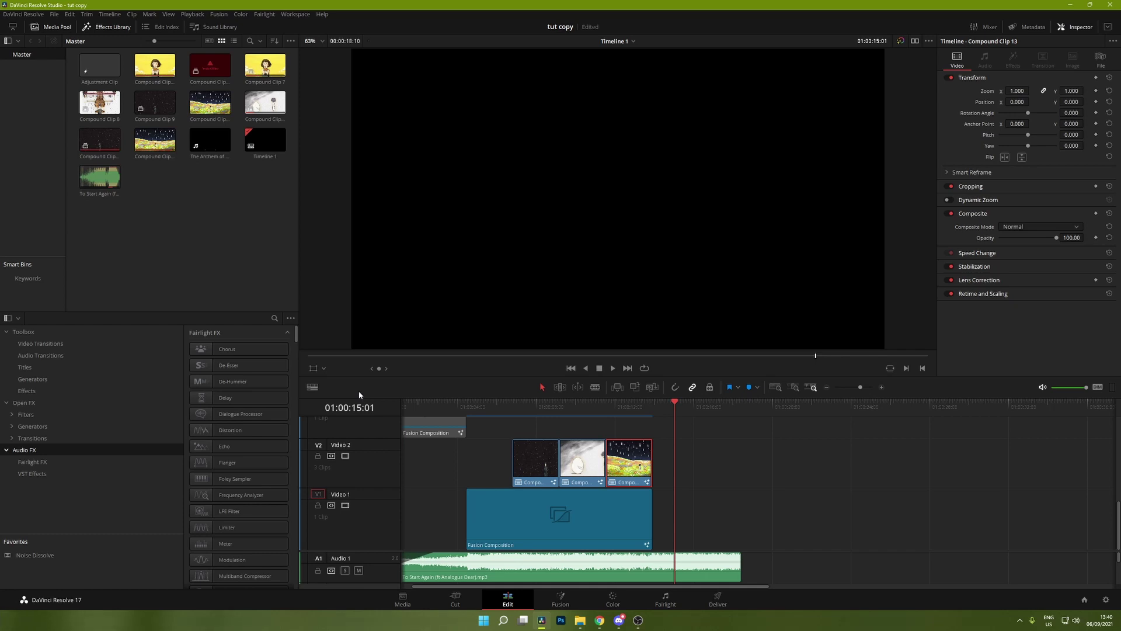
{"action": "left_click", "coordinate": [541, 411]}
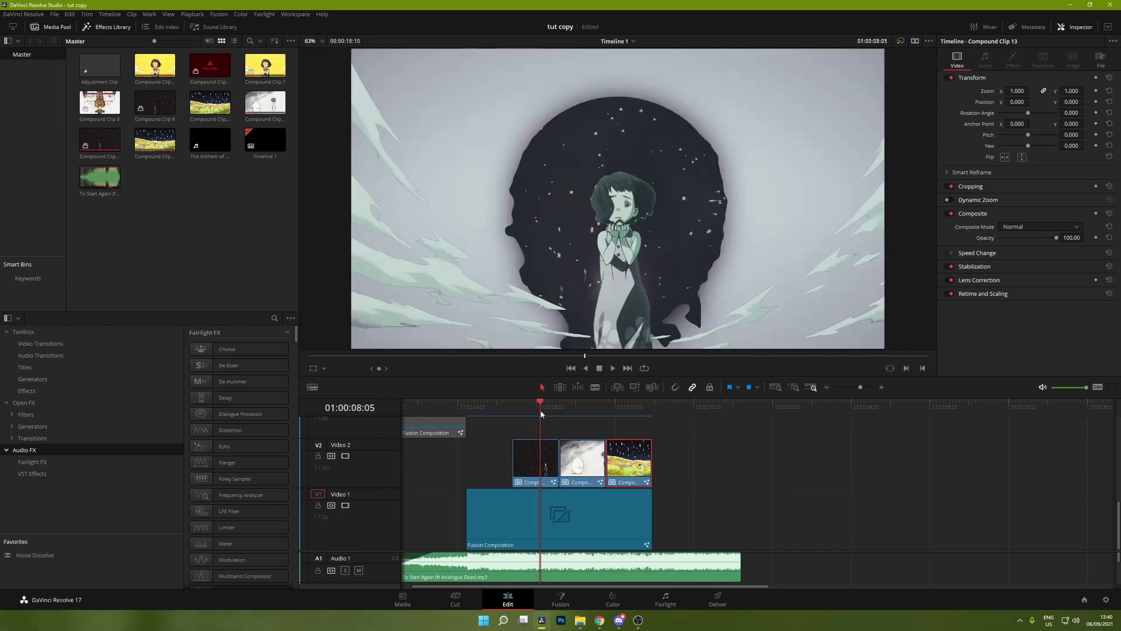
{"action": "left_click", "coordinate": [584, 411]}
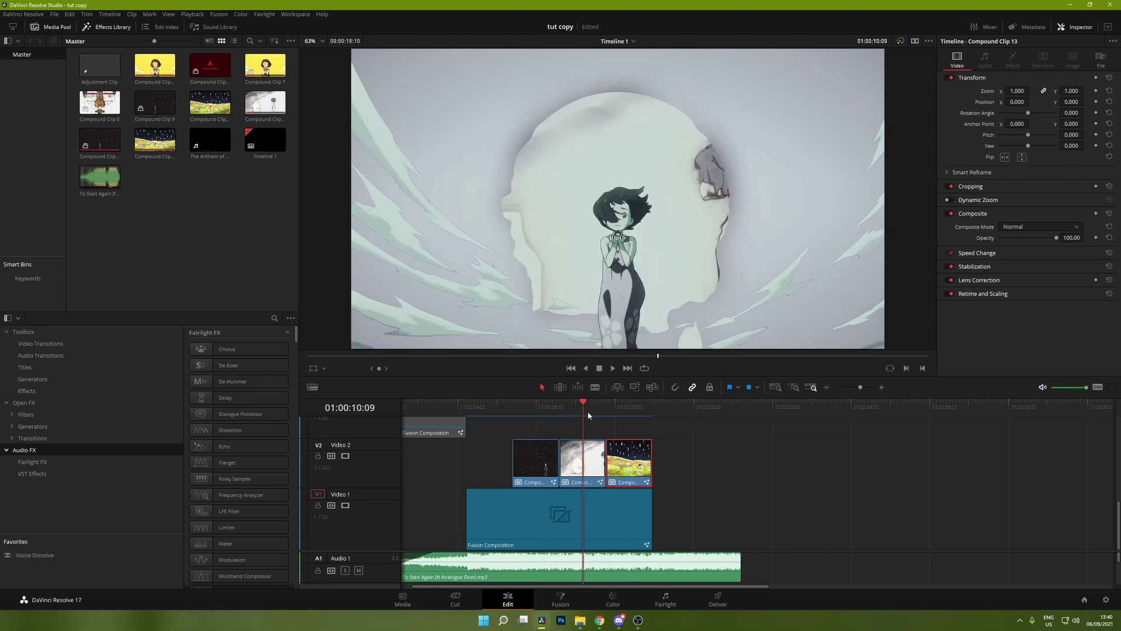